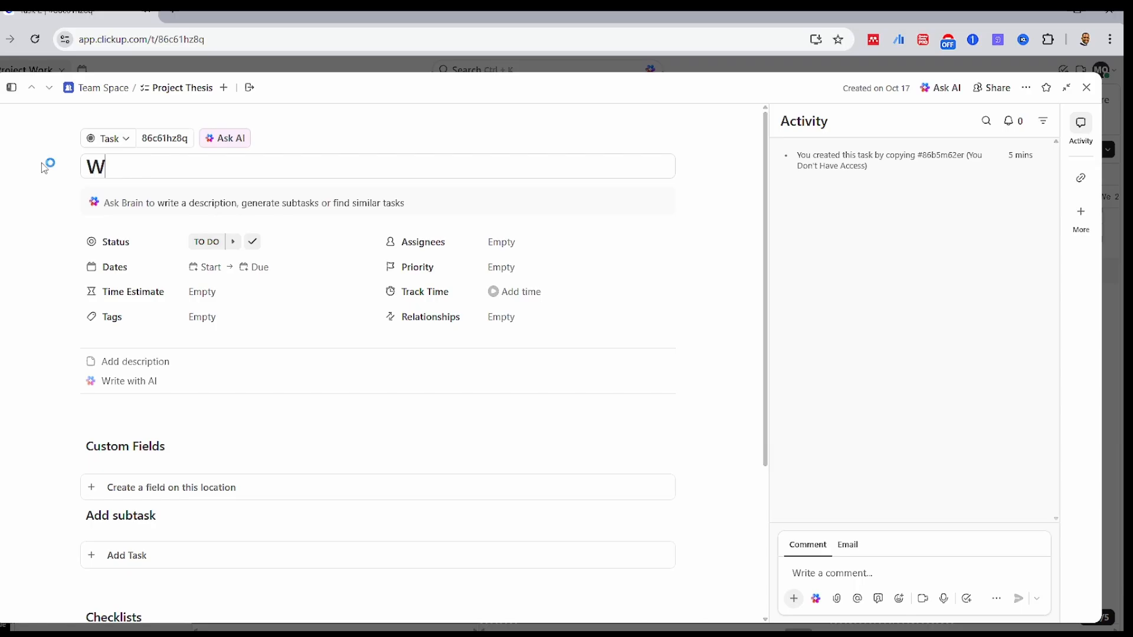
Step: Rename the open task as "WP2: Analytical Modelling and Design Calculations", copying the title from the Word document, and close the task
key("alt+Tab")
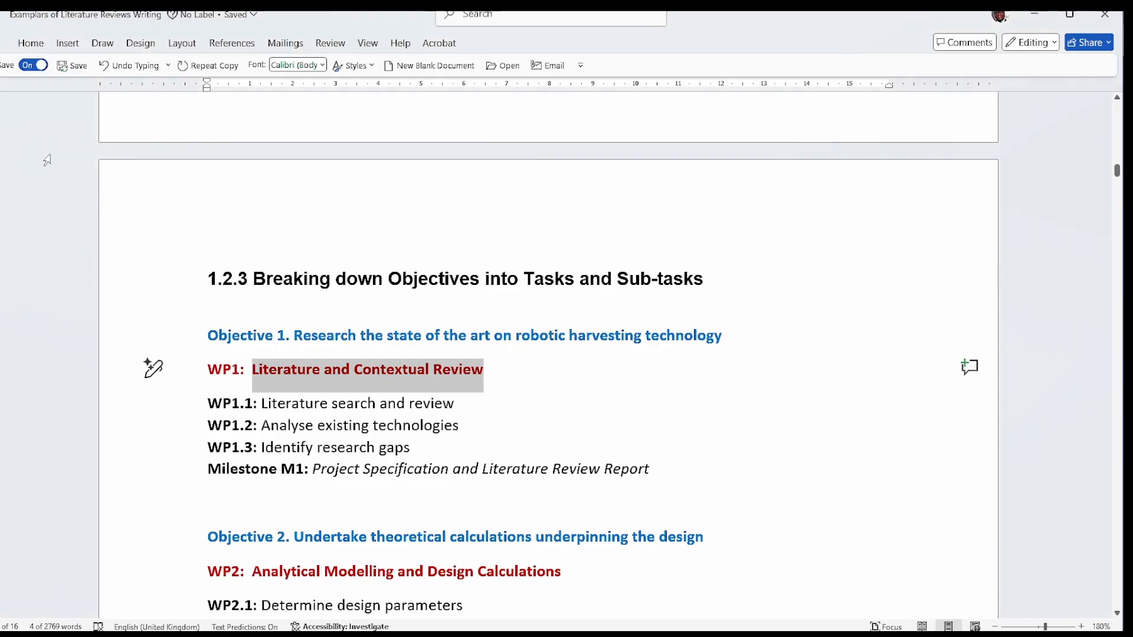
scroll(531, 354, "down", 2)
left_click_drag(252, 466, 560, 466)
key("ctrl+c")
key("alt+Tab")
key("ctrl+v")
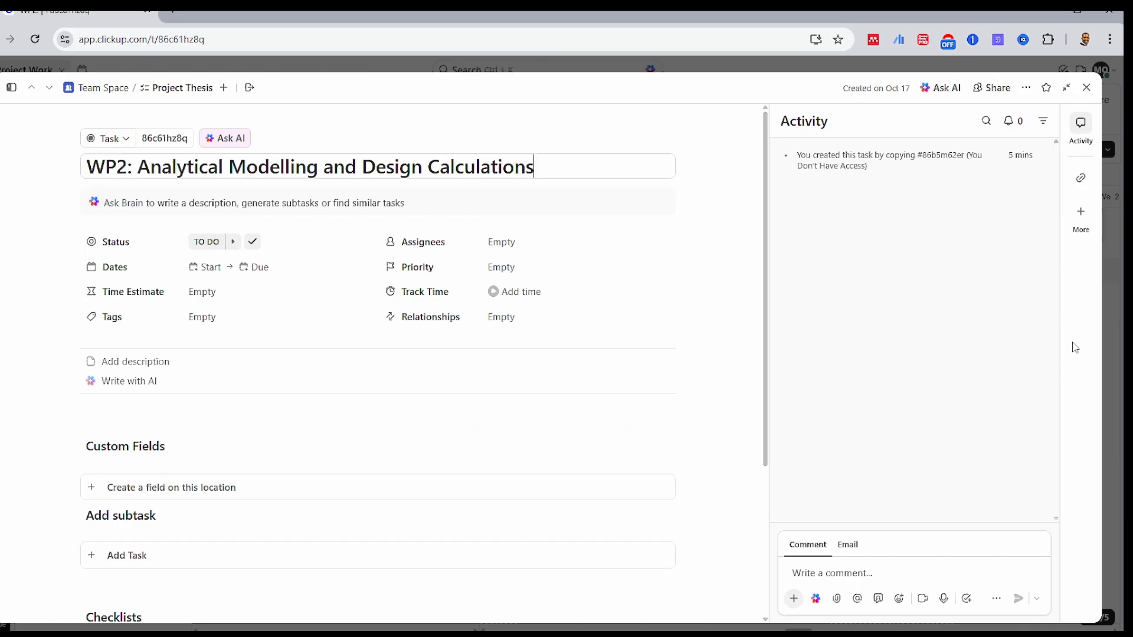
left_click(1086, 88)
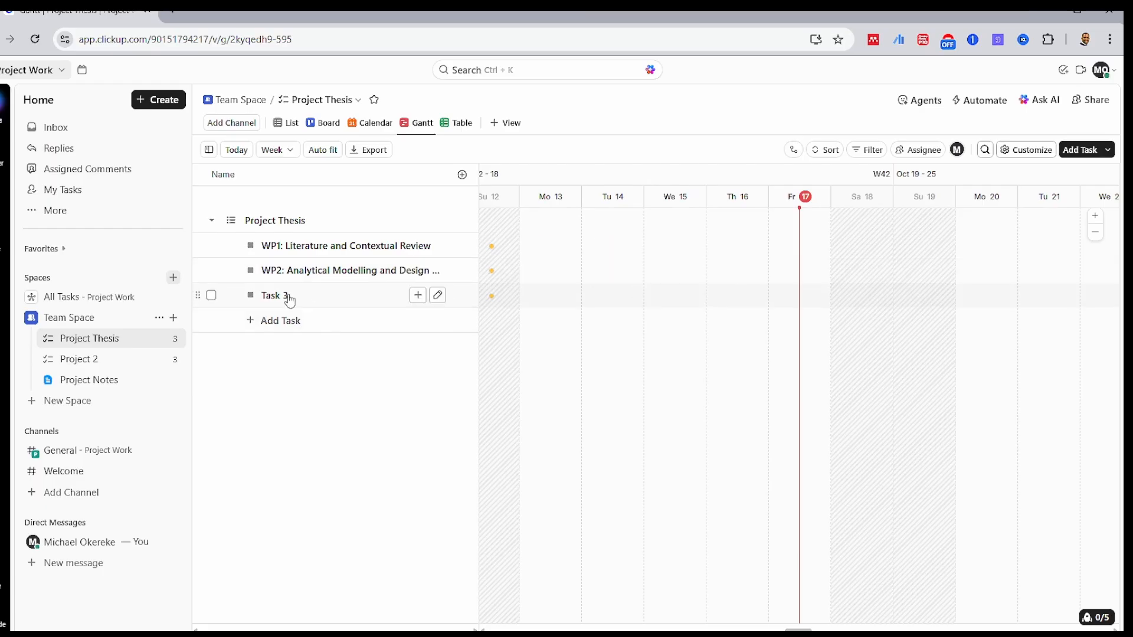
Step: Rename Task 3 as "WP3: Conceptual and CAD Modelling", using the heading under Objective 3 in the Word document
left_click(346, 290)
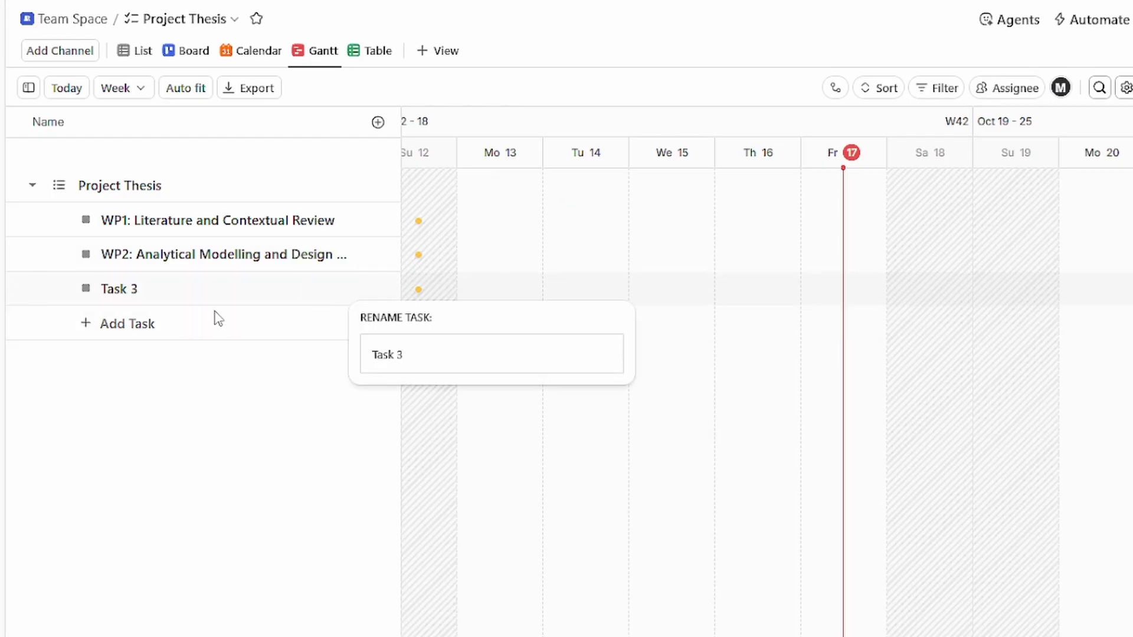
key("alt+Tab")
left_click_drag(385, 481, 108, 480)
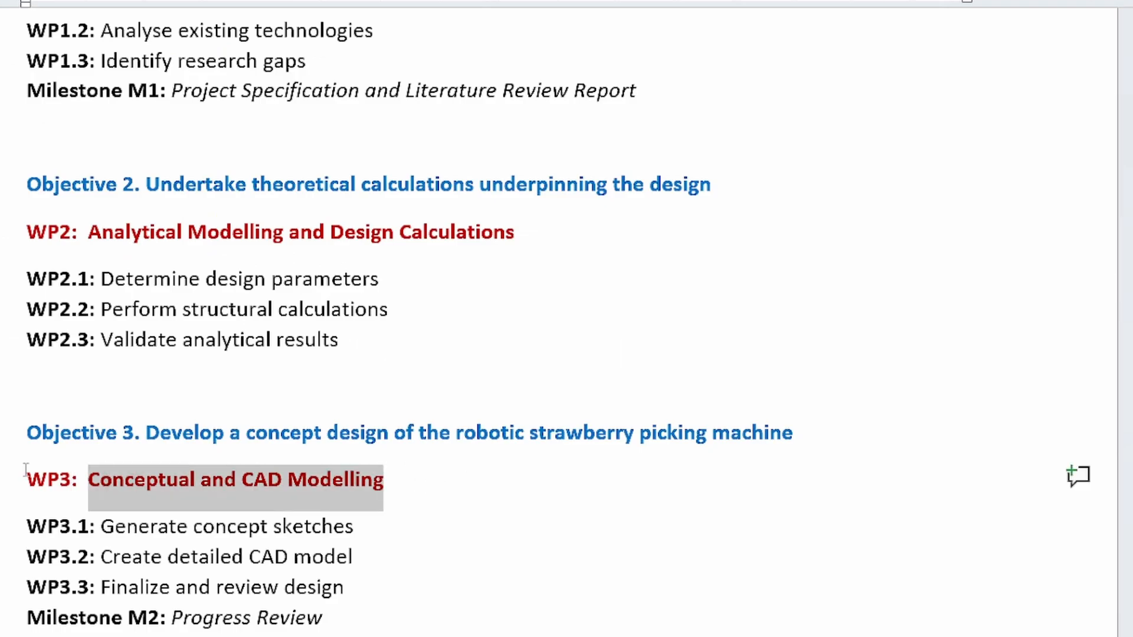
key("alt+Tab")
key("ctrl+v")
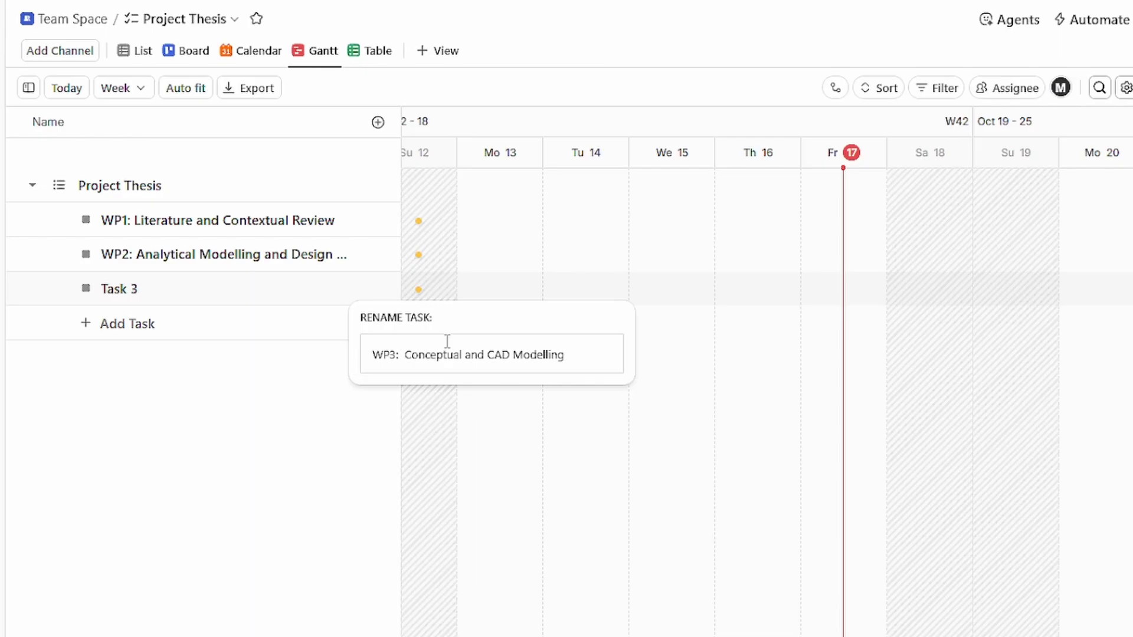
key("Return")
Step: Add a task named "WP4: Solar Energy System Integration", copied from the Word document, to the Project Thesis list
left_click(129, 324)
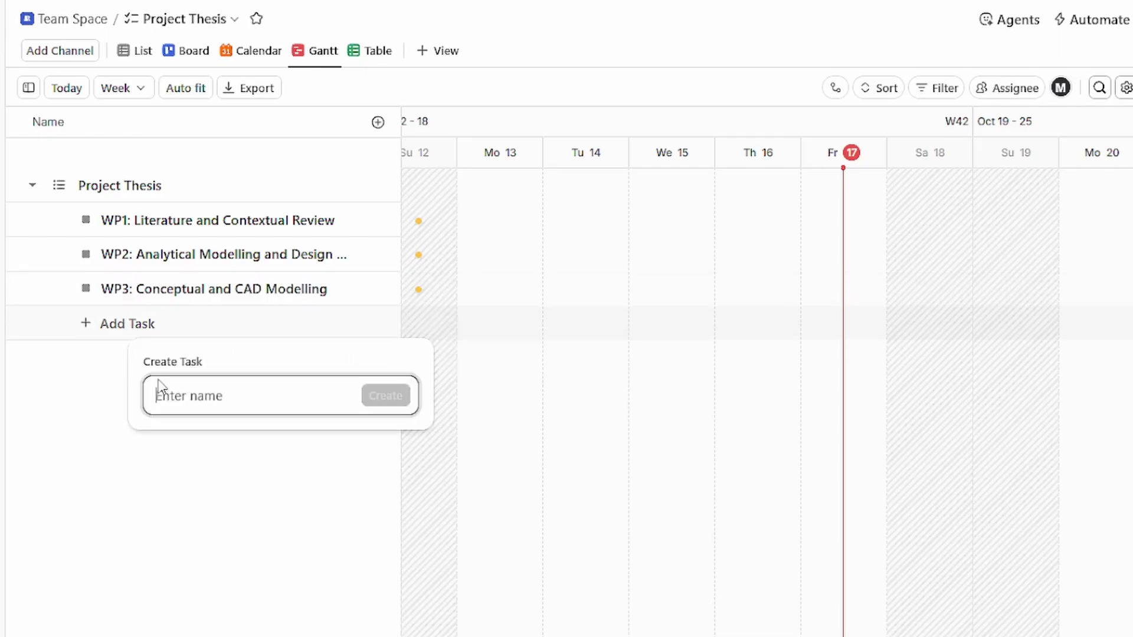
key("alt+Tab")
key("ctrl+c")
key("alt+Tab")
key("ctrl+v")
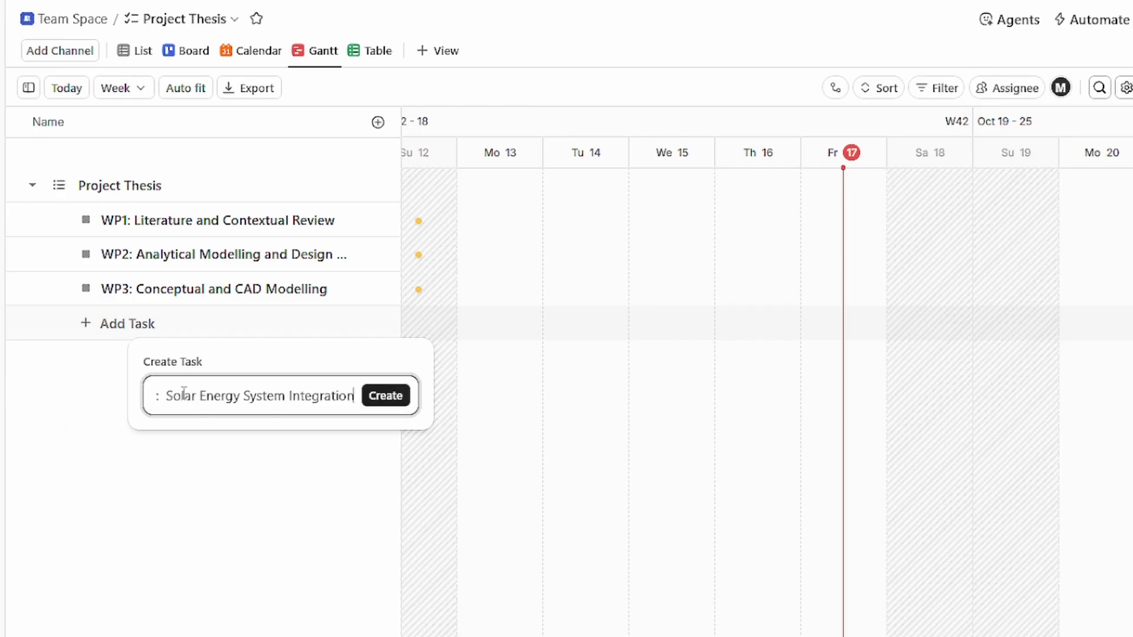
key("Return")
Step: Correct the Objective 5 heading's number to WP5 in Word and add a ClickUp task "WP5: Computational Modelling and Simulation" from it
key("alt+Tab")
scroll(298, 543, "down", 5)
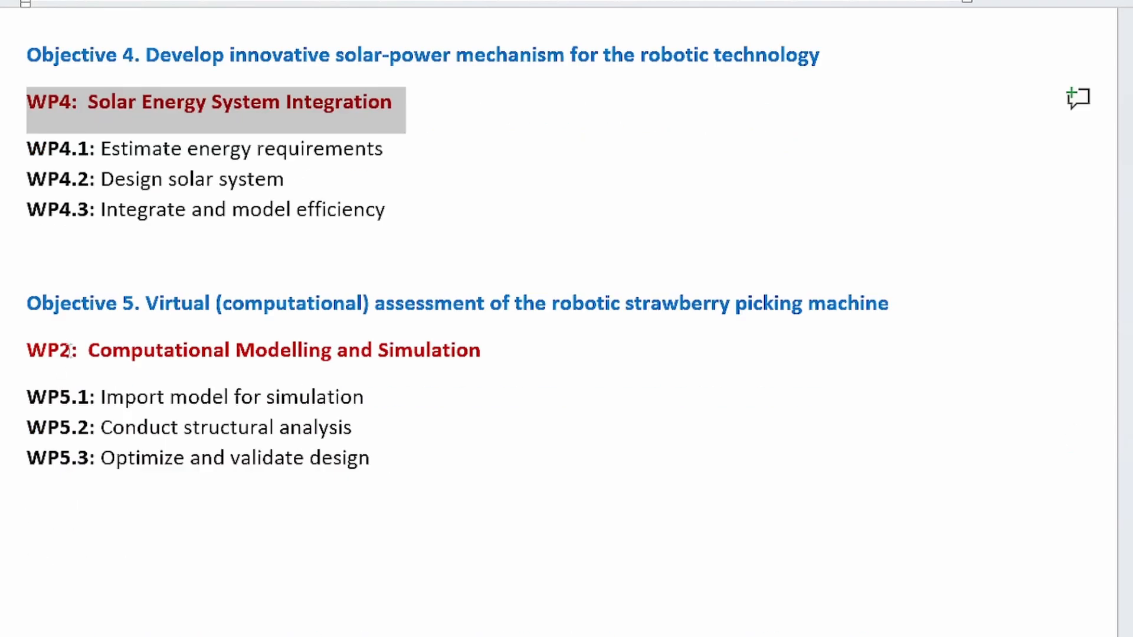
left_click_drag(71, 351, 62, 352)
type("5")
triple_click(114, 354)
key("ctrl+c")
key("alt+Tab")
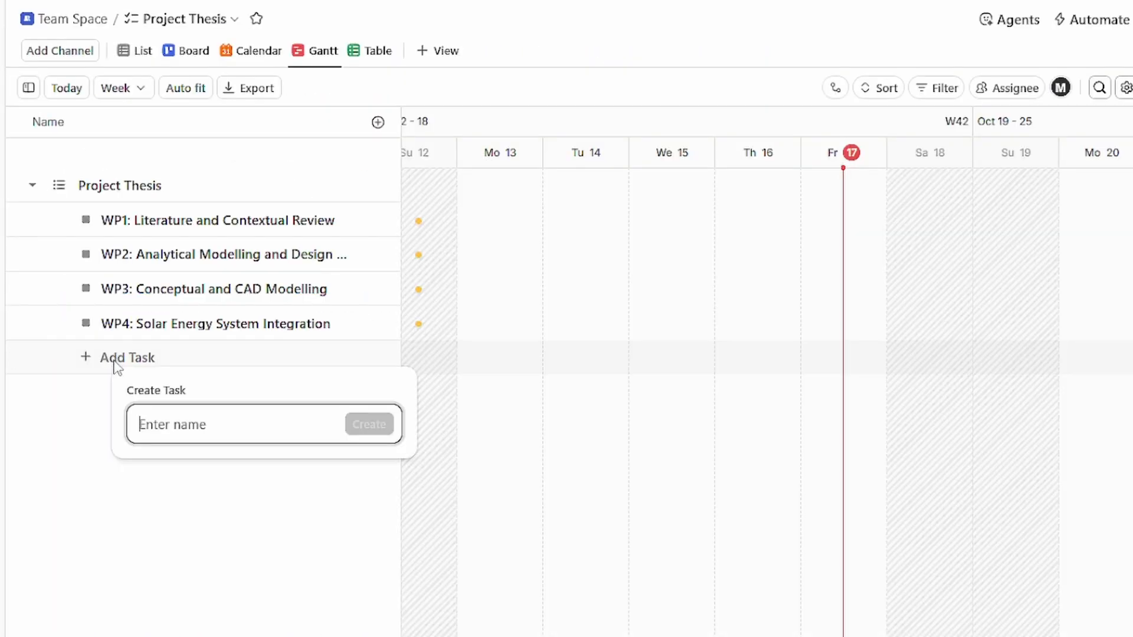
key("ctrl+v")
key("Return")
Step: Add a task named "WP6: Prototype Development and Testing", copied from the Objective 6 heading in the Word document
key("alt+Tab")
left_click_drag(439, 413, 29, 413)
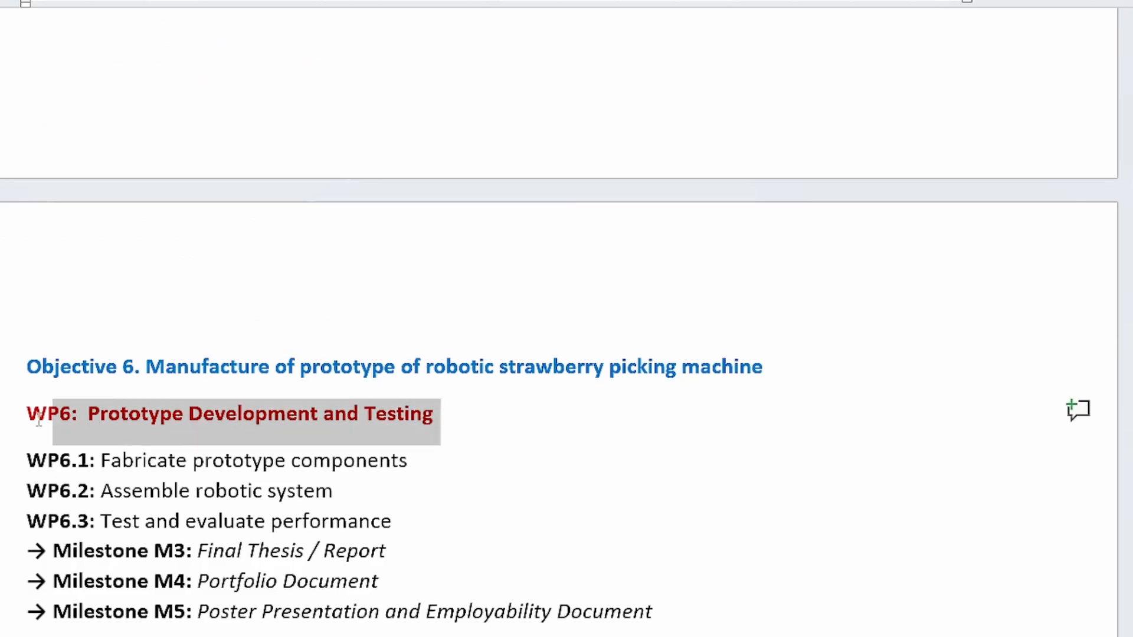
key("ctrl+c")
key("alt+Tab")
left_click(113, 394)
key("ctrl+v")
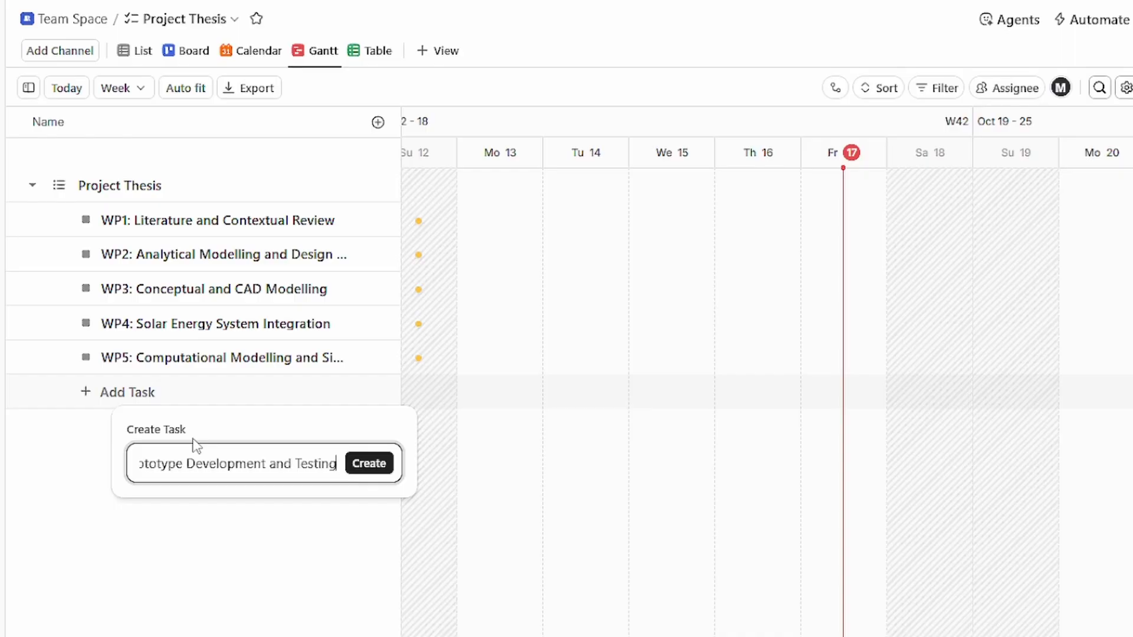
key("Return")
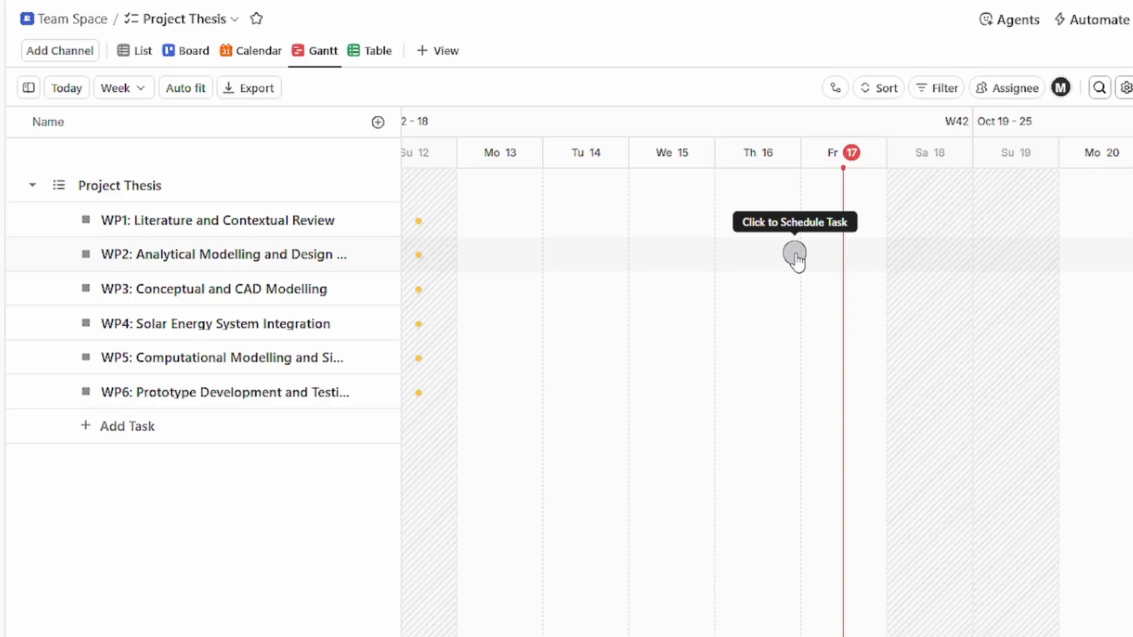
Step: Set the Gantt timescale to Quarter and schedule WP1 from mid-October to about November 9
left_click_drag(688, 285, 414, 317)
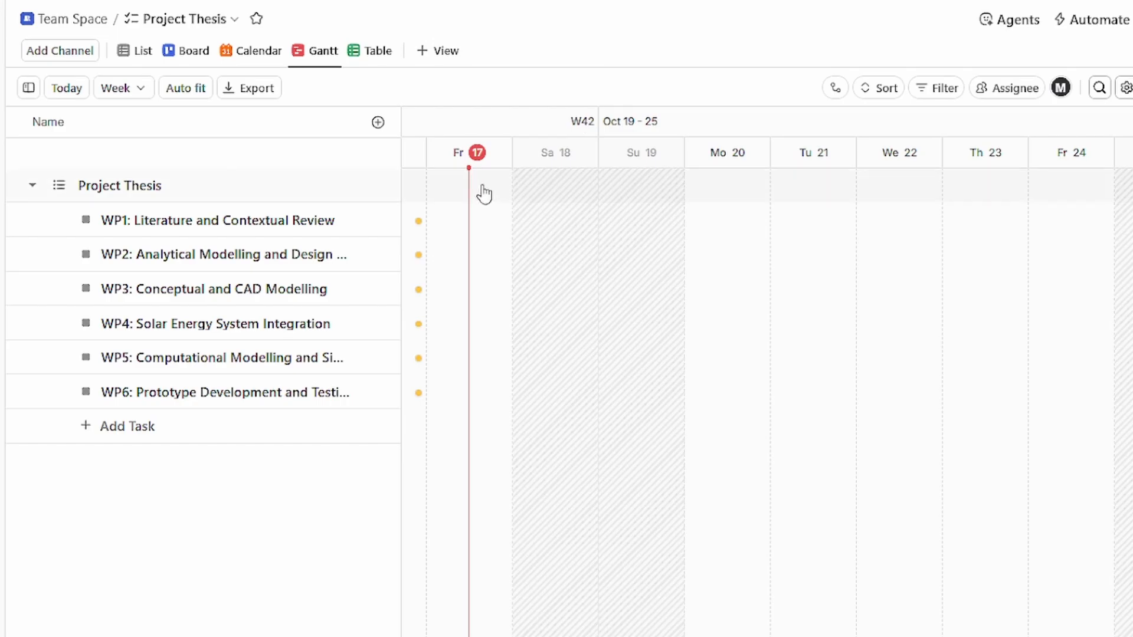
left_click(141, 90)
left_click(160, 235)
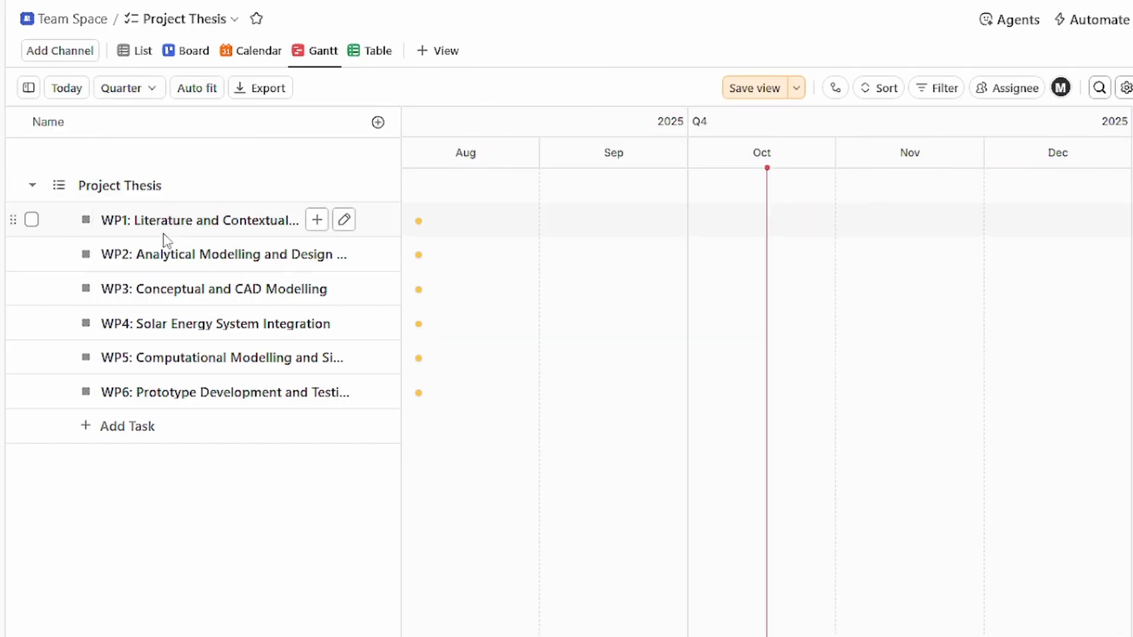
left_click_drag(901, 321, 599, 316)
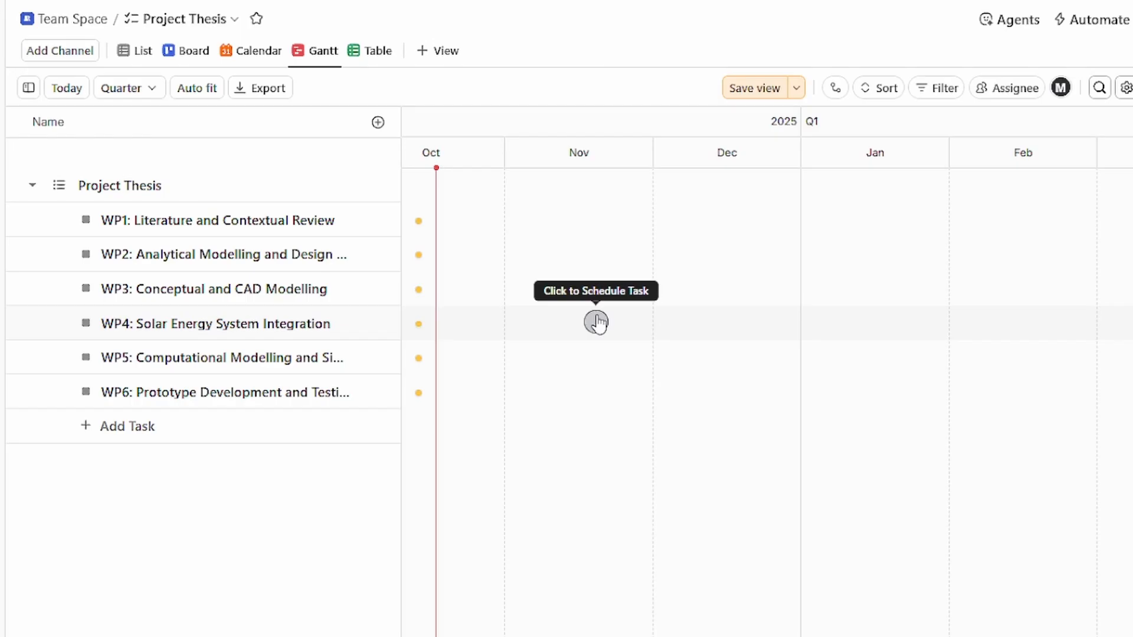
left_click(434, 221)
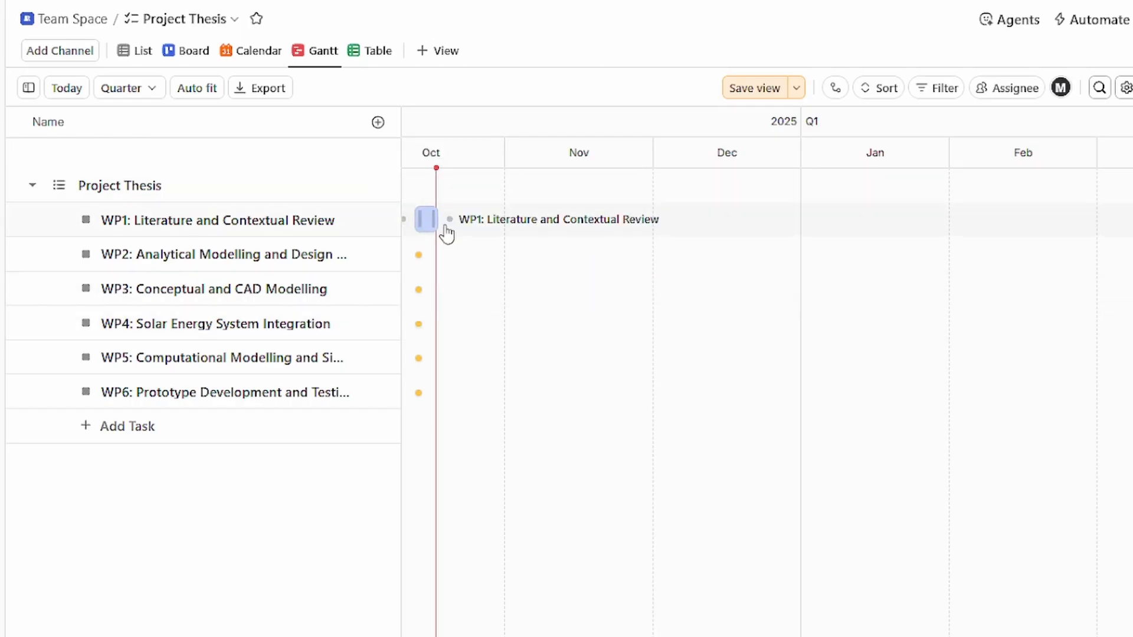
left_click_drag(428, 223, 549, 234)
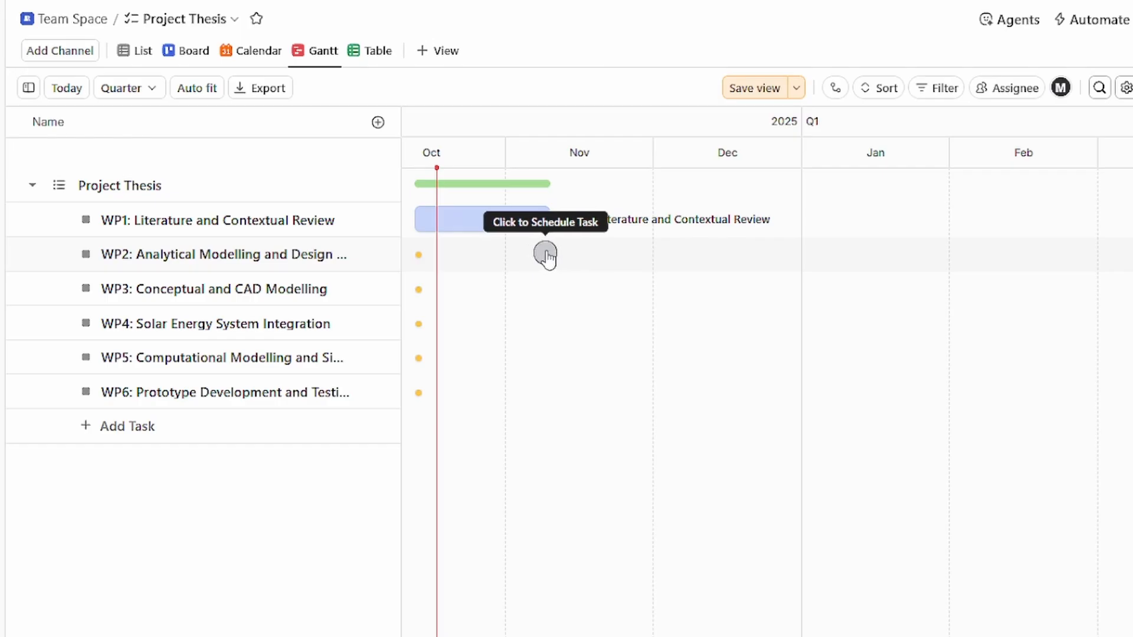
Step: Schedule WP2 to begin right after WP1 and run until about December 21
left_click(540, 256)
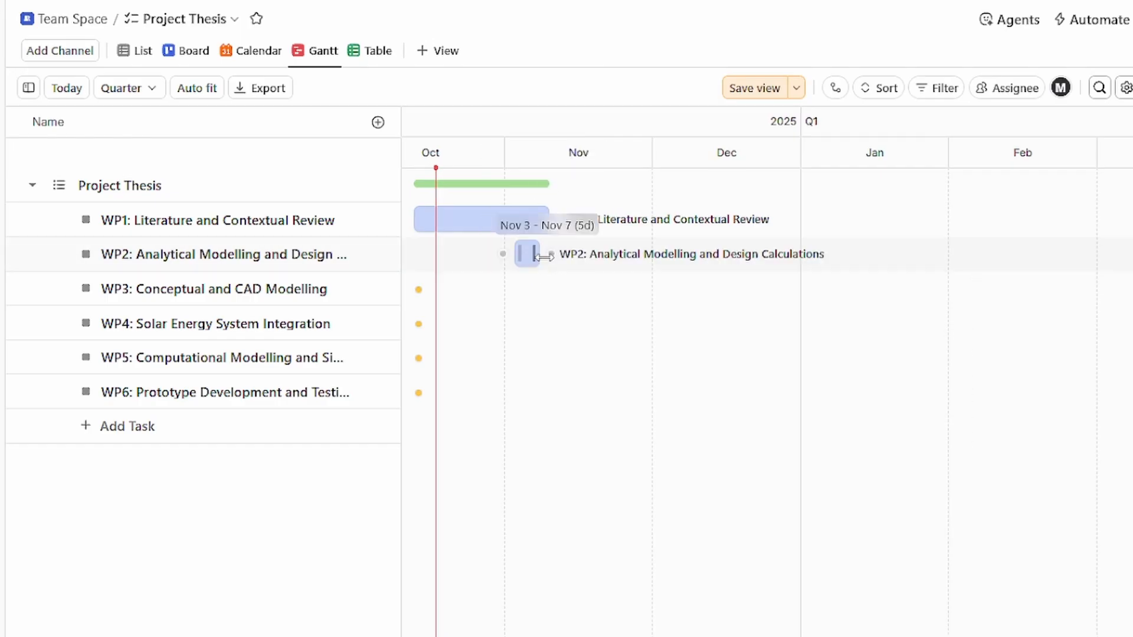
left_click_drag(541, 255, 729, 266)
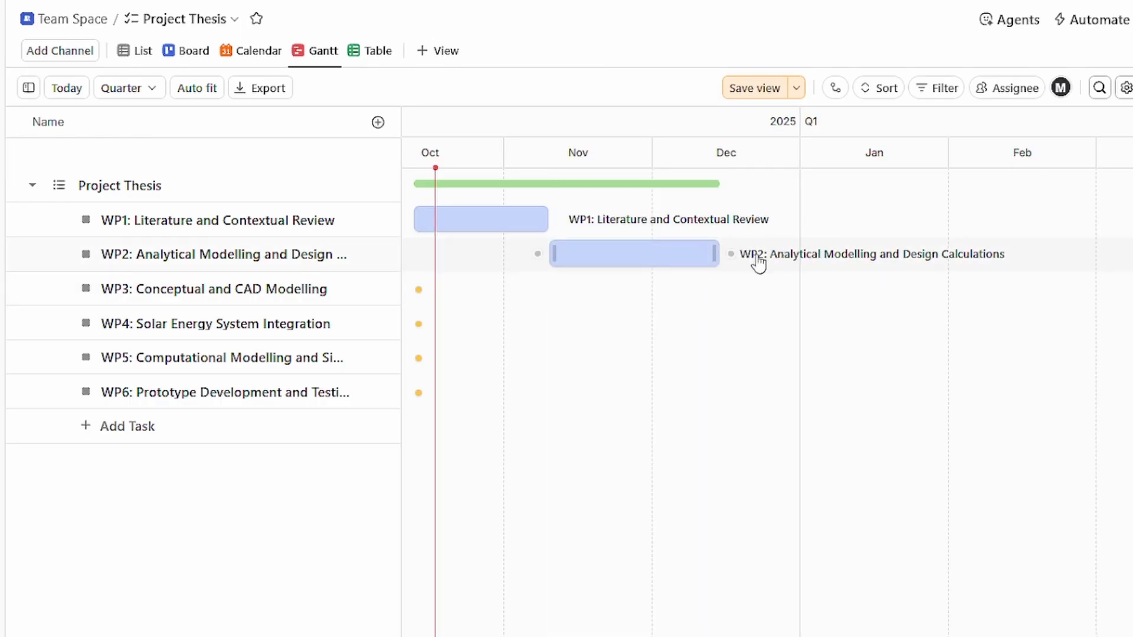
left_click_drag(735, 258, 753, 253)
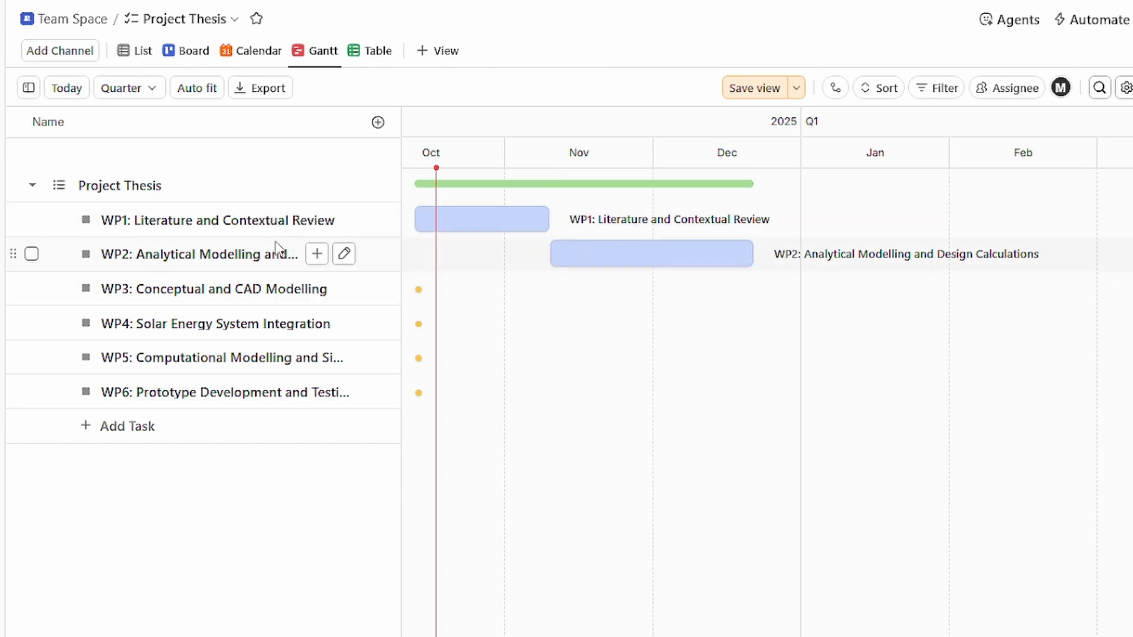
Step: Schedule WP3 to begin right after WP2 and run until about January 25
left_click(756, 291)
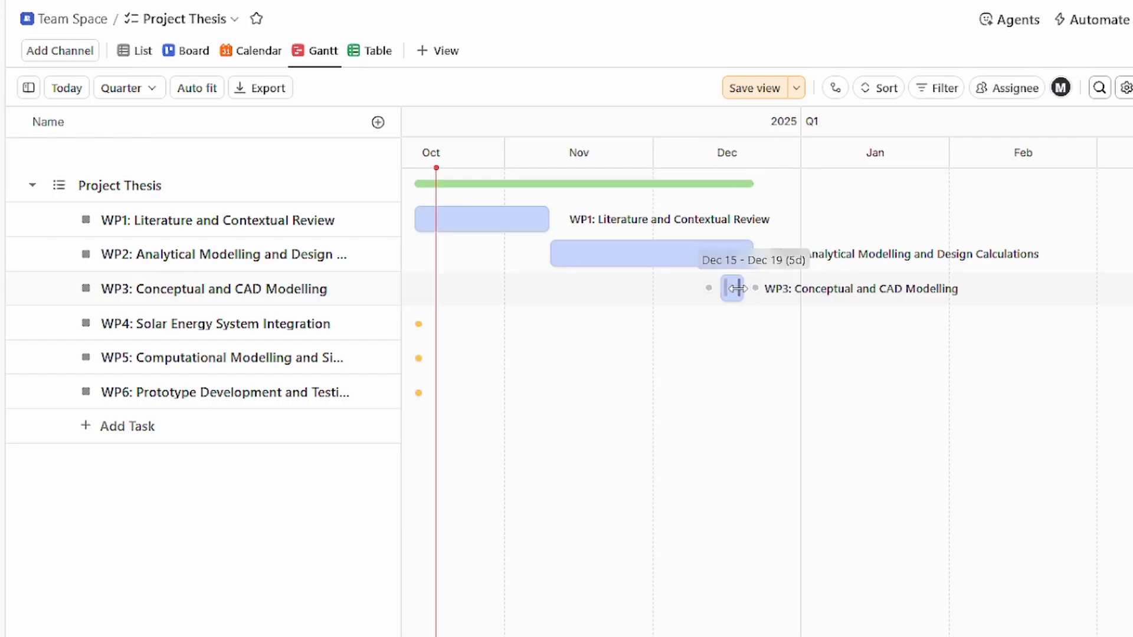
left_click_drag(738, 288, 887, 304)
left_click_drag(743, 298, 817, 292)
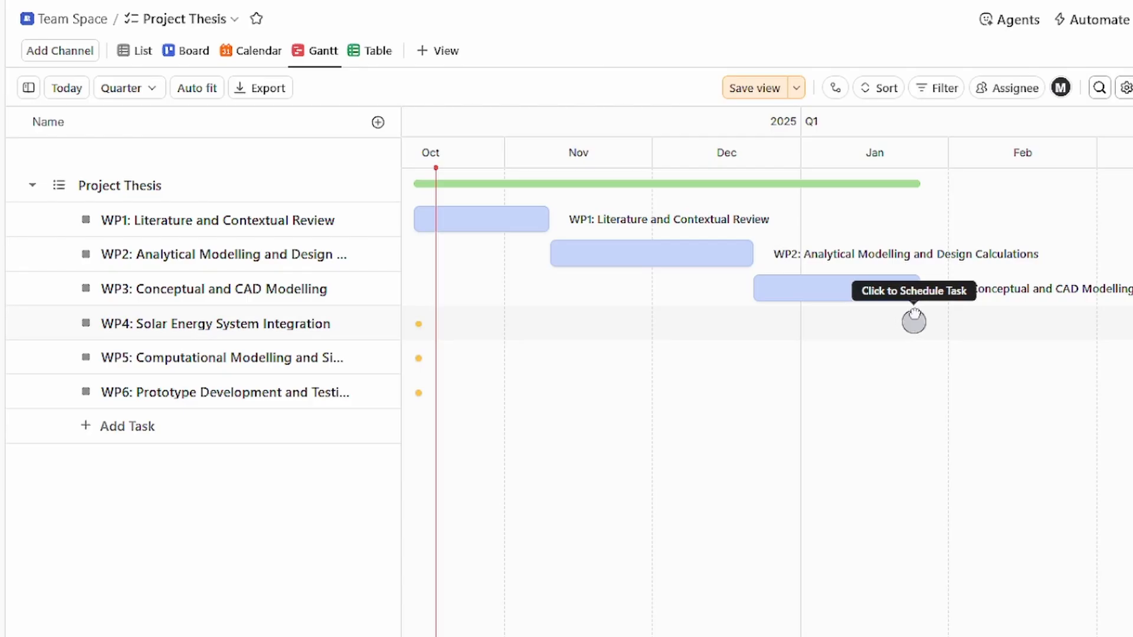
Step: Schedule WP4 from about January 19 to the start of March, and WP5 from mid-February to mid-March
left_click(914, 319)
left_click_drag(914, 328, 1102, 348)
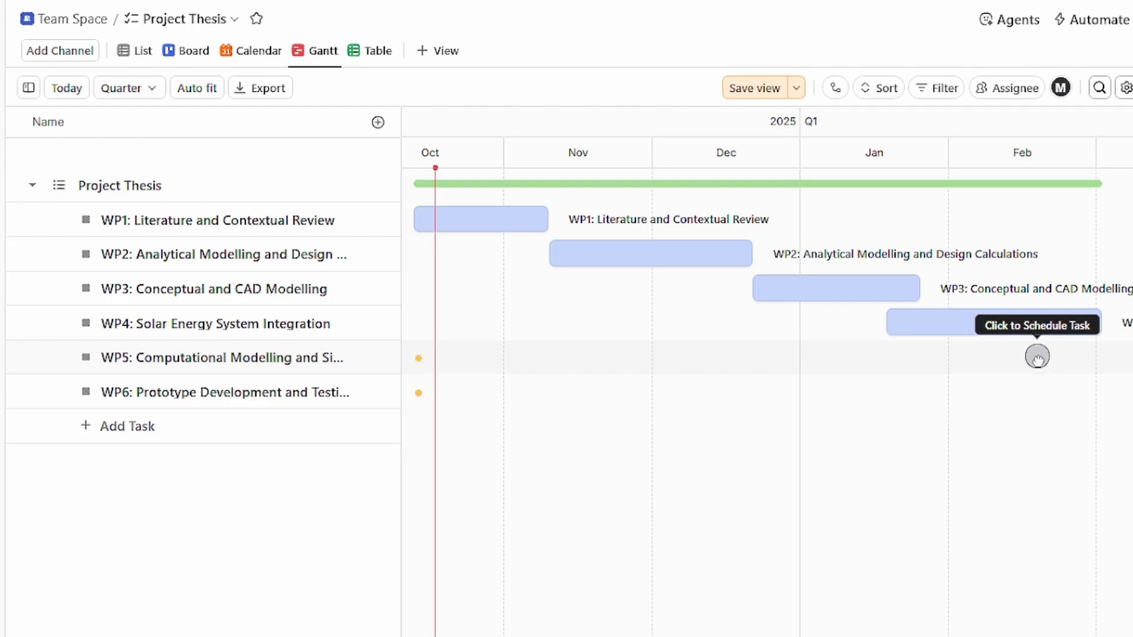
left_click(1037, 357)
mouse_move(895, 338)
left_mouse_down()
mouse_move(1044, 364)
mouse_move(1028, 366)
left_mouse_up()
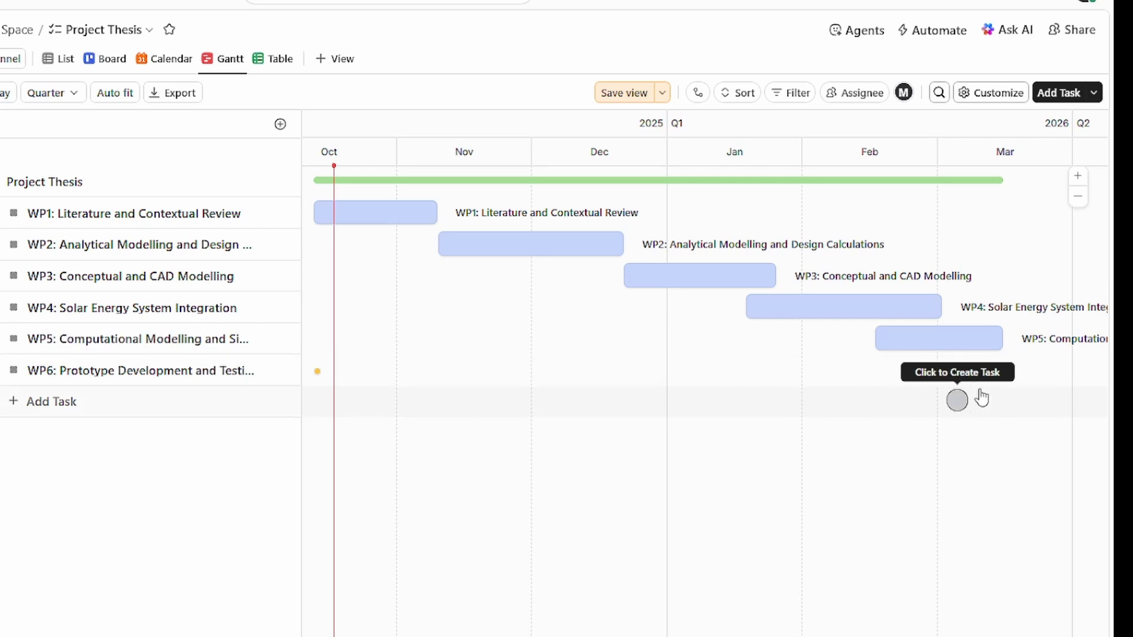
Step: Schedule WP6 from late February to about March 22, and shorten WP4 to end in mid-February
left_click(942, 373)
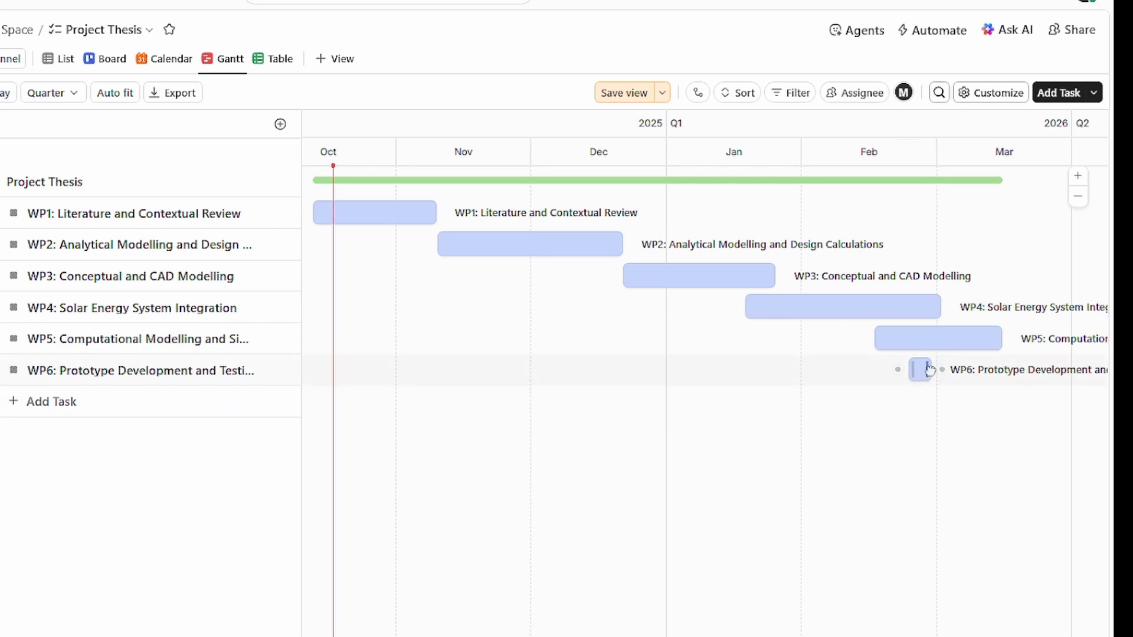
left_click_drag(930, 369, 999, 374)
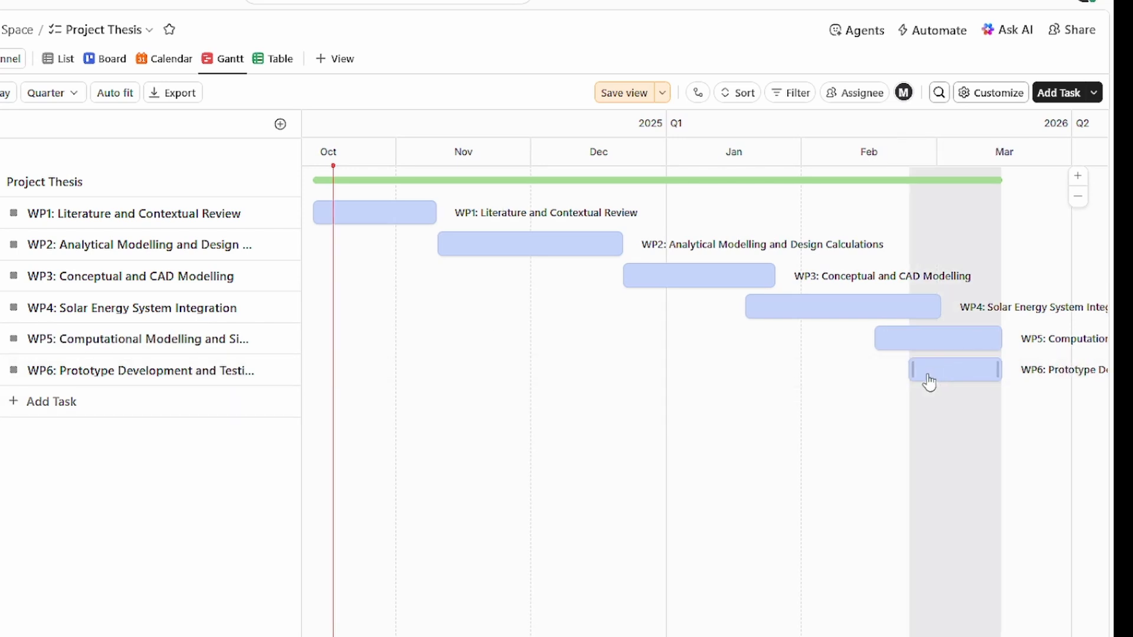
left_click_drag(937, 297, 875, 319)
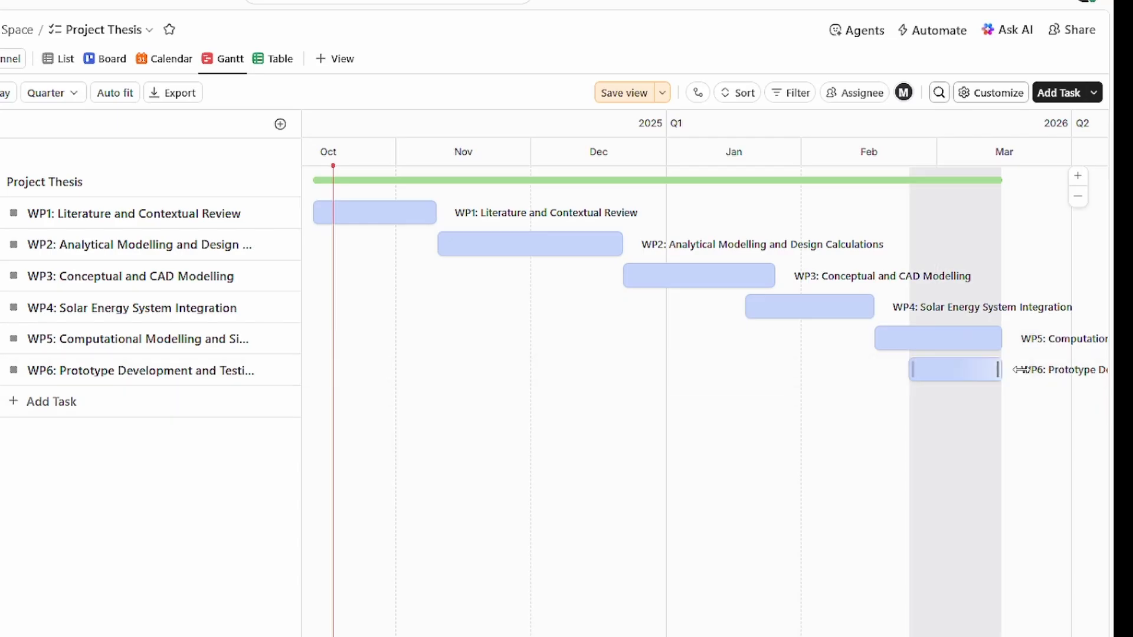
left_click_drag(1033, 370, 1043, 370)
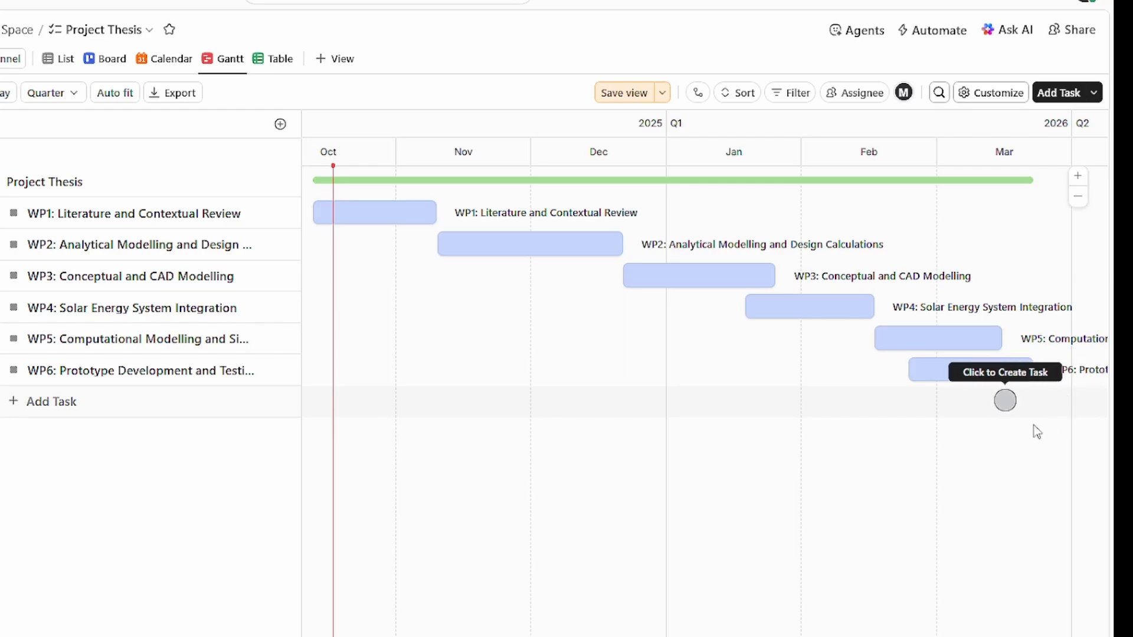
Step: Adjust the bar overlaps: end WP2 mid-December, start WP3 in early December, WP4 about January 12, WP5 about February 9 and WP6 in early March
left_click_drag(719, 302, 727, 300)
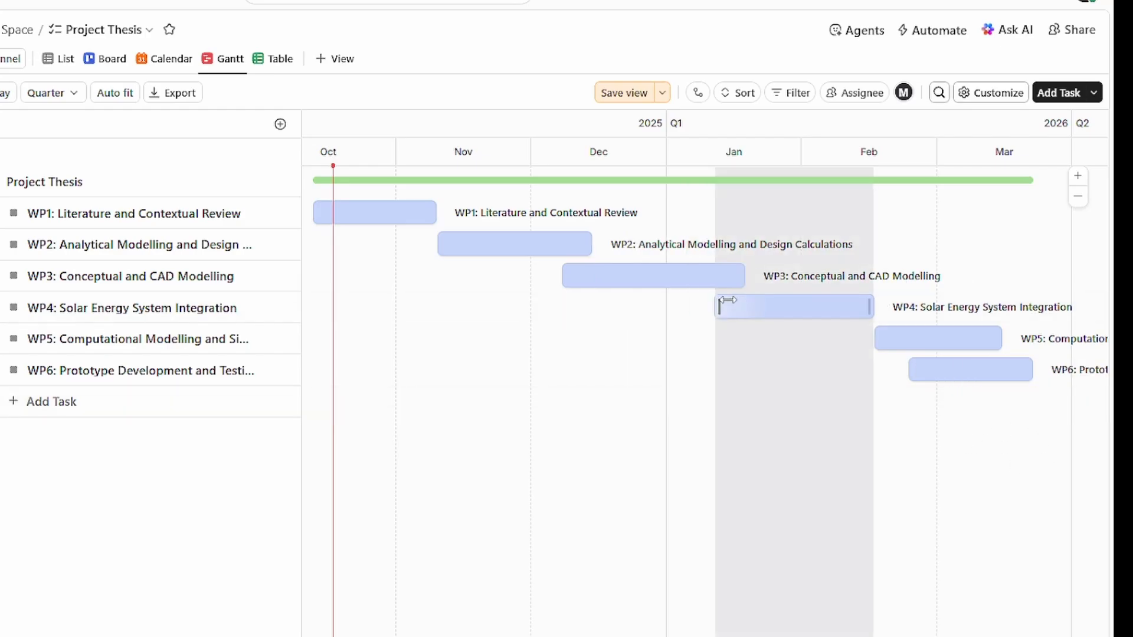
left_click_drag(878, 338, 841, 339)
left_click_drag(909, 369, 944, 370)
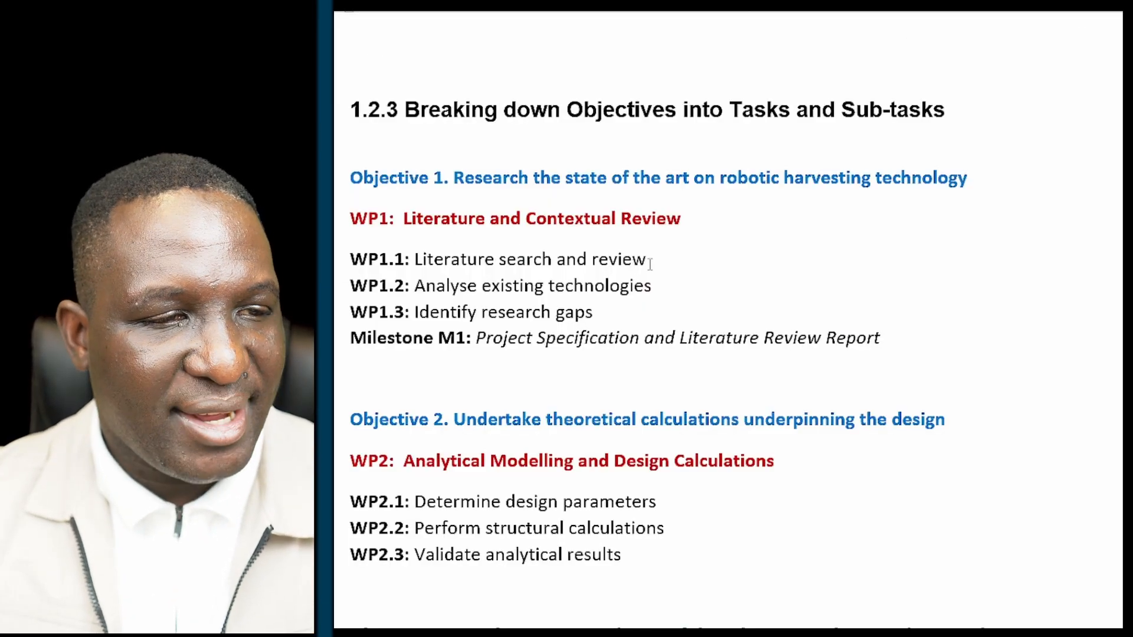
Step: Add a subtask named "WP1.1: Literature search and review" under WP1, copying its title from the Word outline
left_click_drag(631, 263, 457, 265)
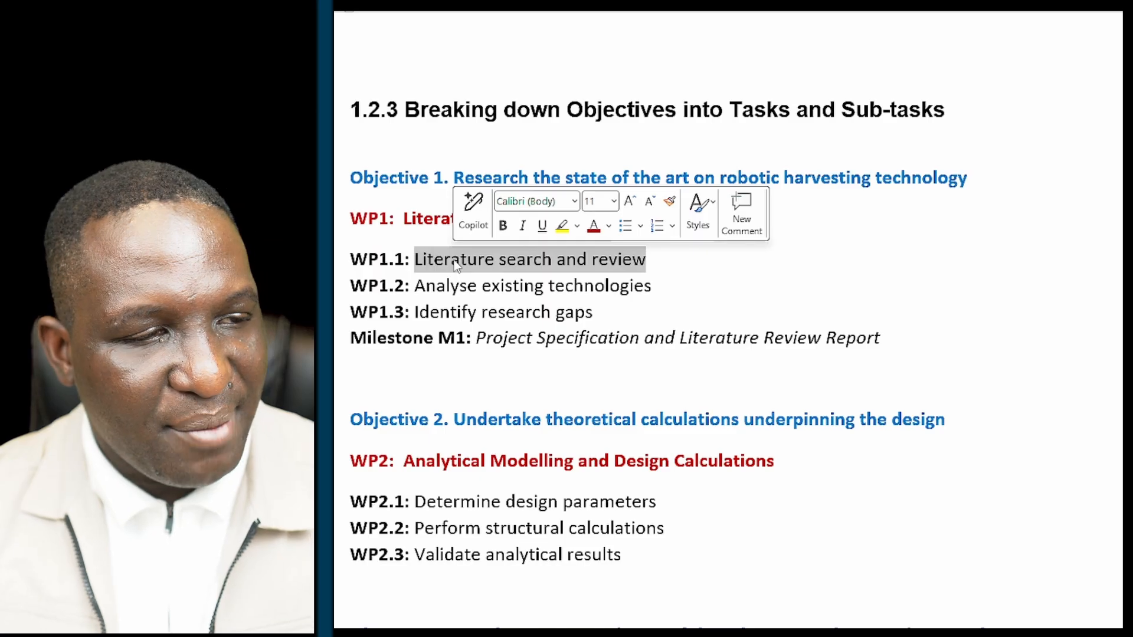
left_click_drag(648, 260, 341, 259)
key("ctrl+c")
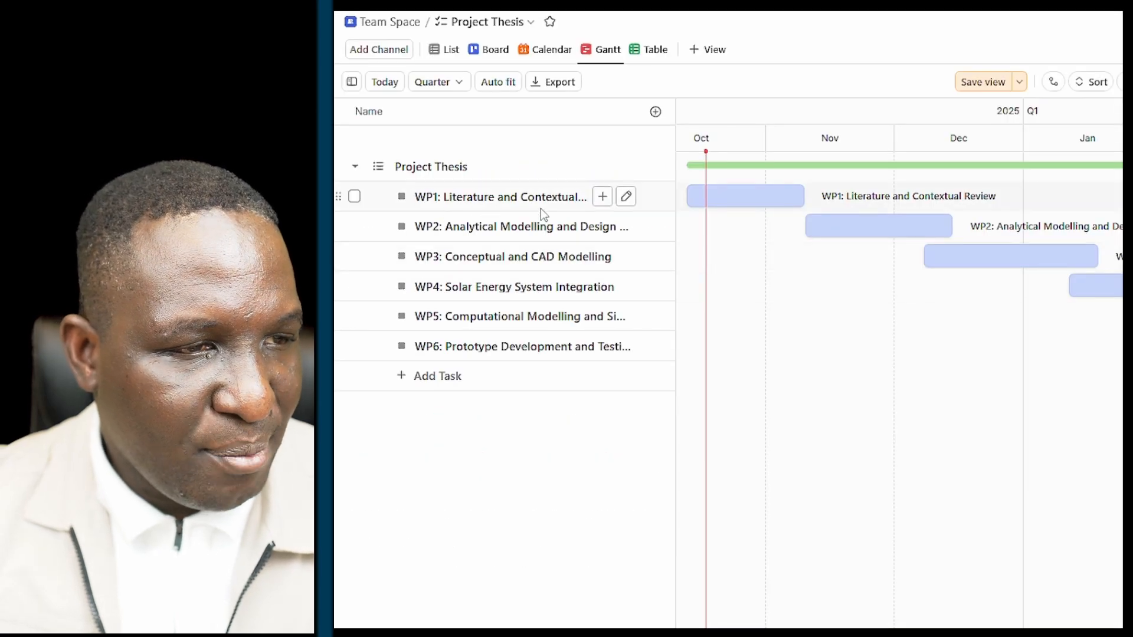
left_click(602, 197)
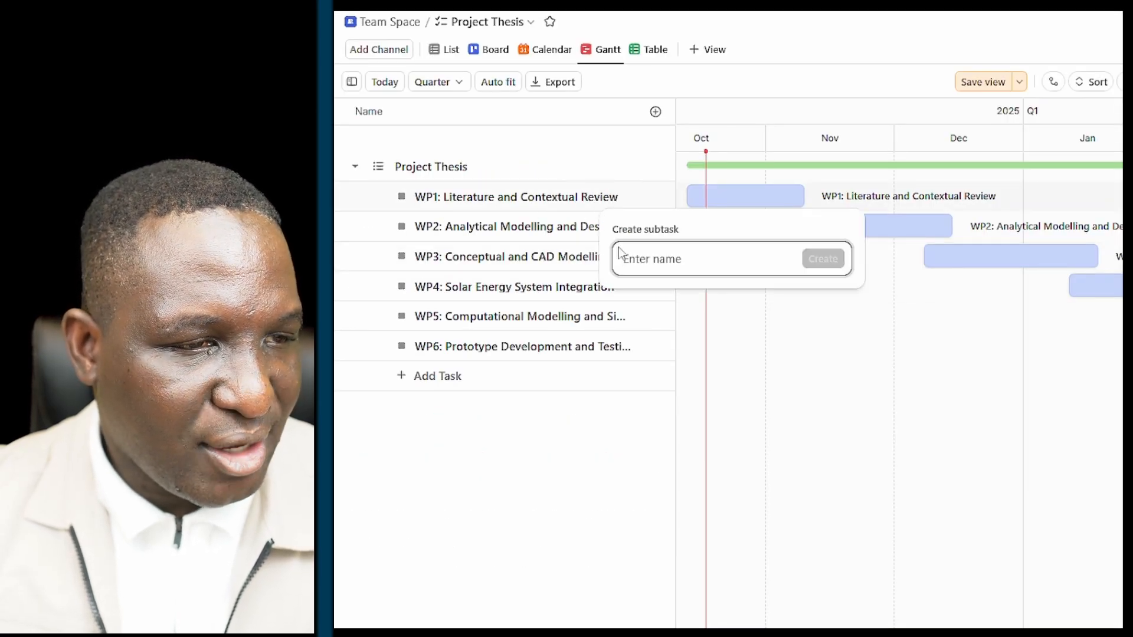
key("ctrl+v")
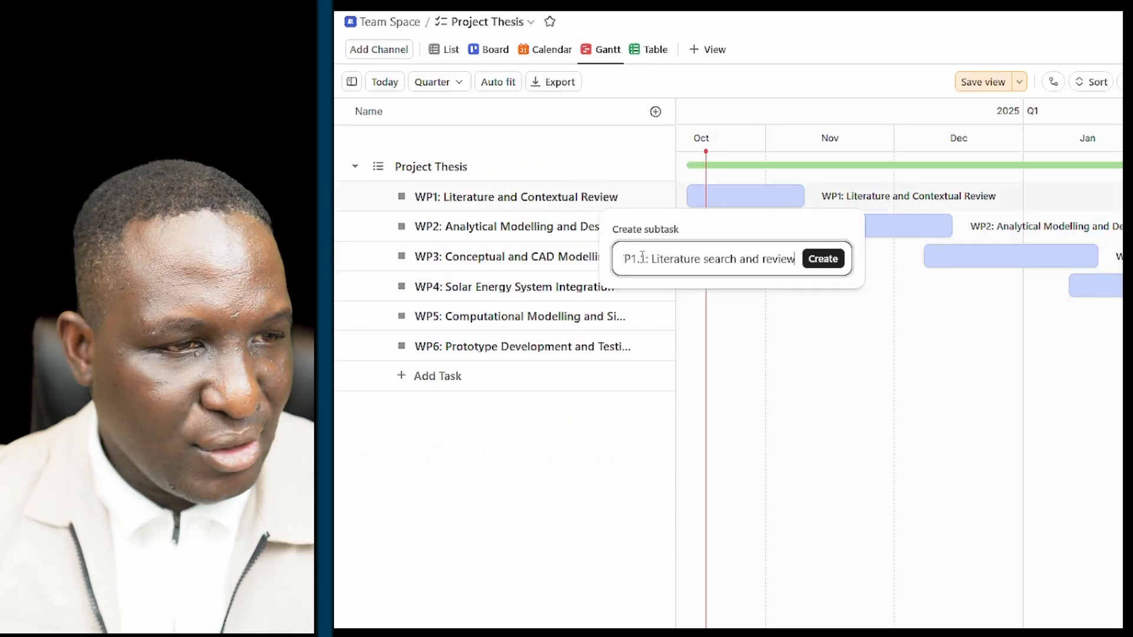
left_click(821, 259)
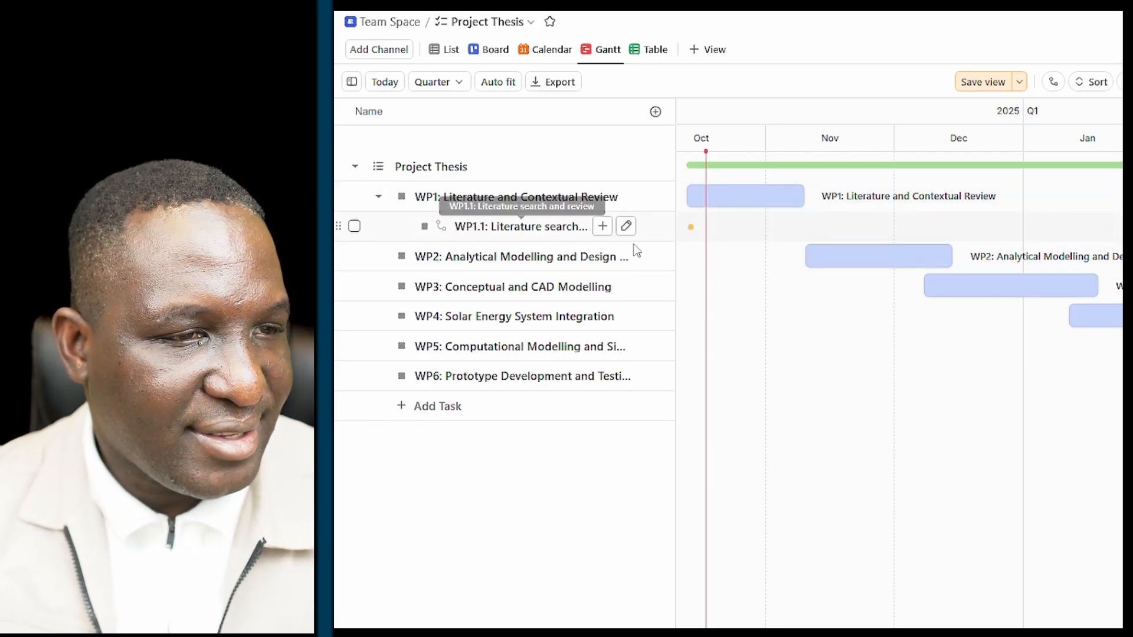
Step: Copy "WP1.2: Analyse existing technologies" from the Word outline and add it as a subtask of WP1
key("alt+Tab")
left_click_drag(651, 287, 351, 288)
key("ctrl+c")
key("alt+Tab")
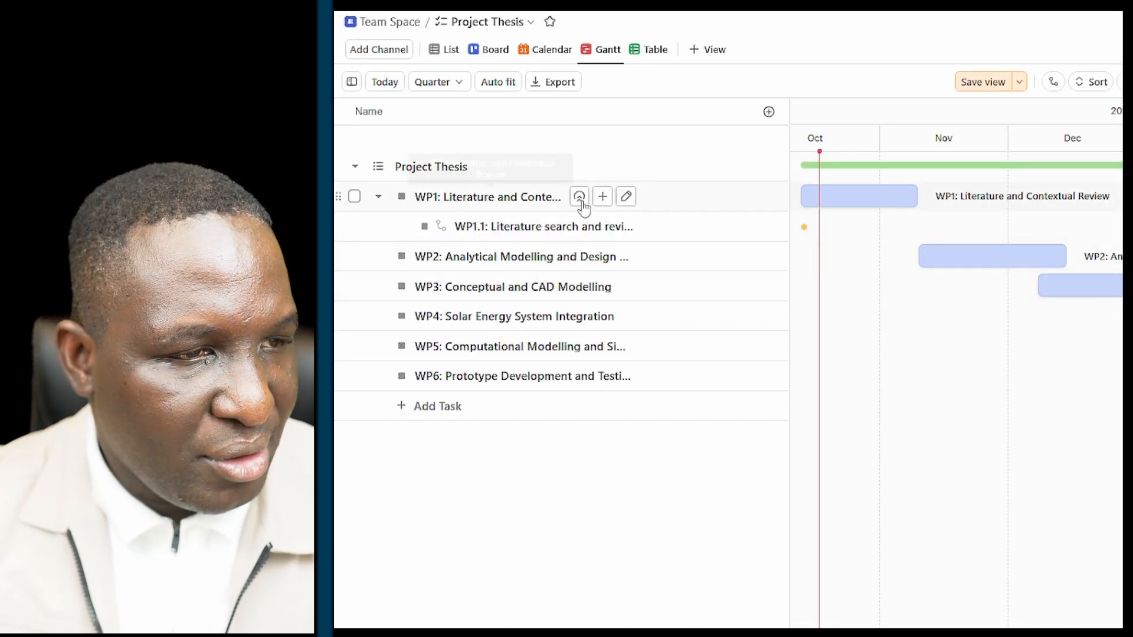
left_click(603, 197)
key("ctrl+v")
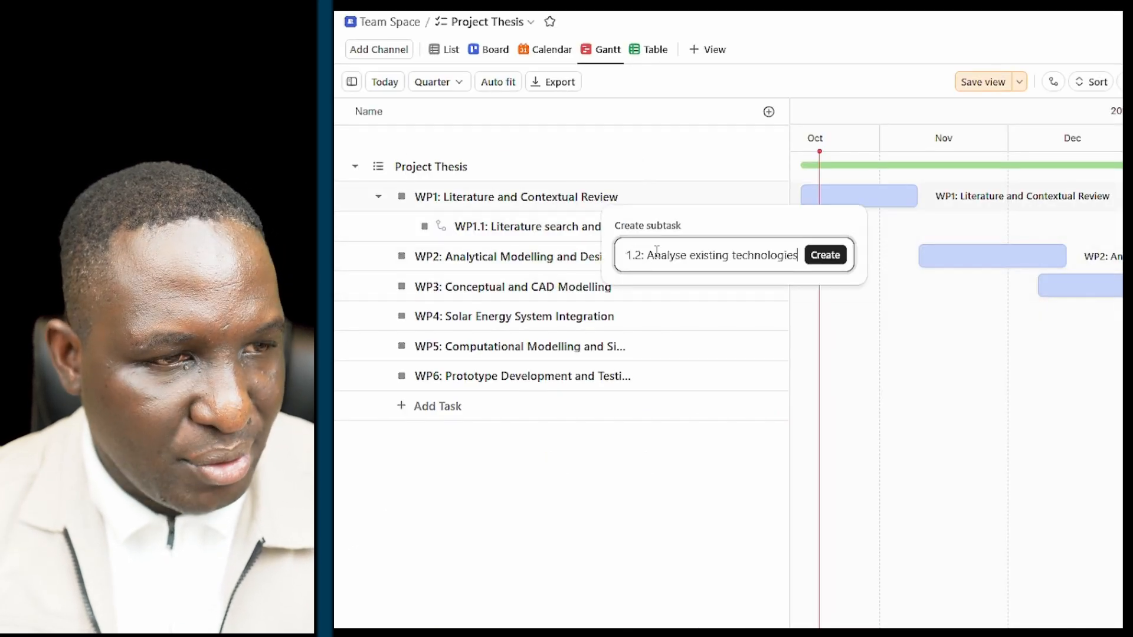
left_click(828, 261)
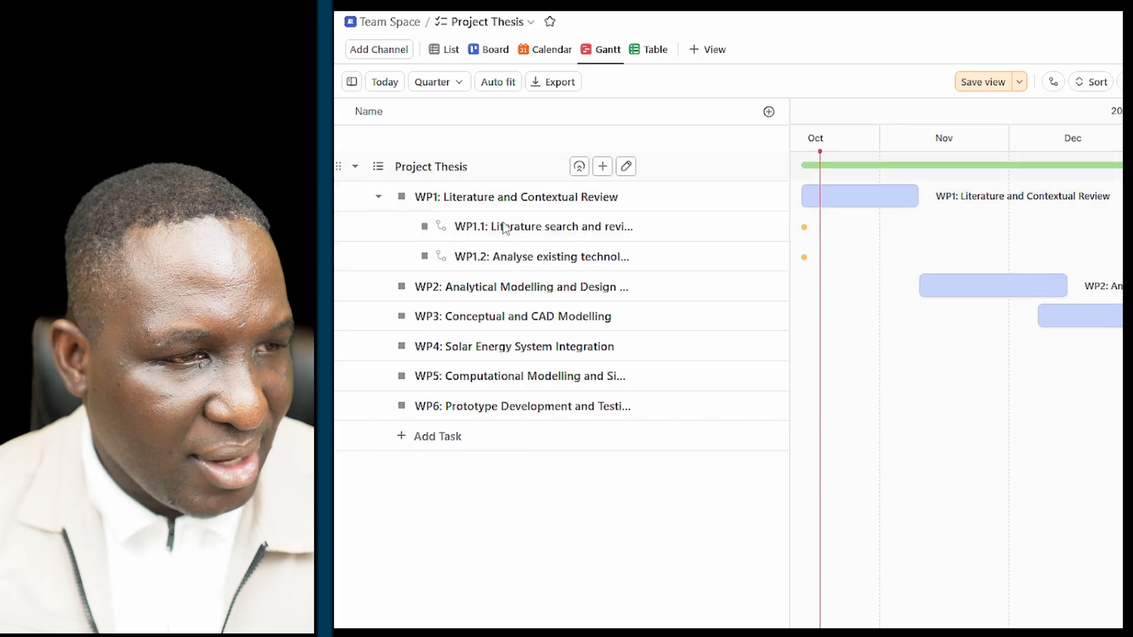
Step: Copy "WP1.3: Identify research gaps" from the Word outline and add it as a subtask of WP1
key("alt+Tab")
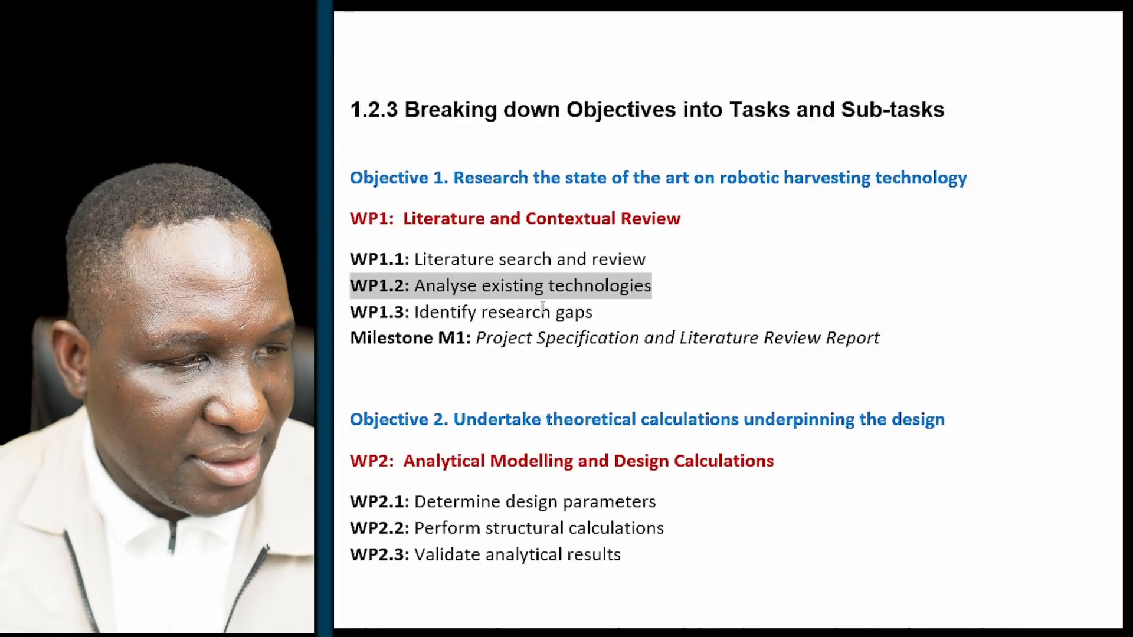
left_click_drag(605, 318, 351, 317)
key("ctrl+c")
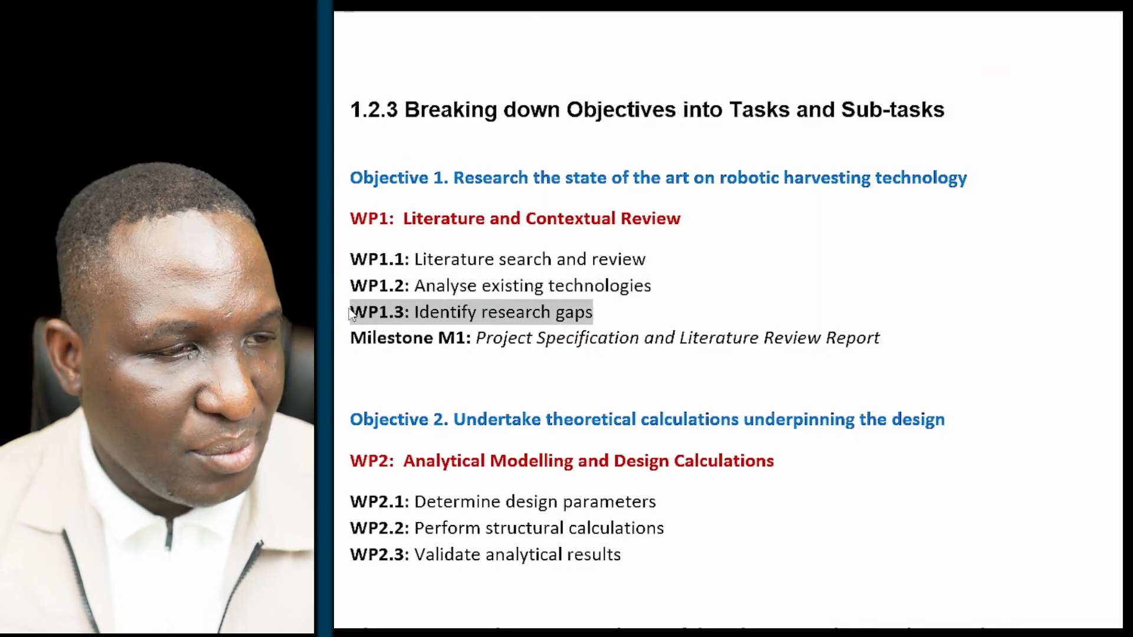
key("alt+Tab")
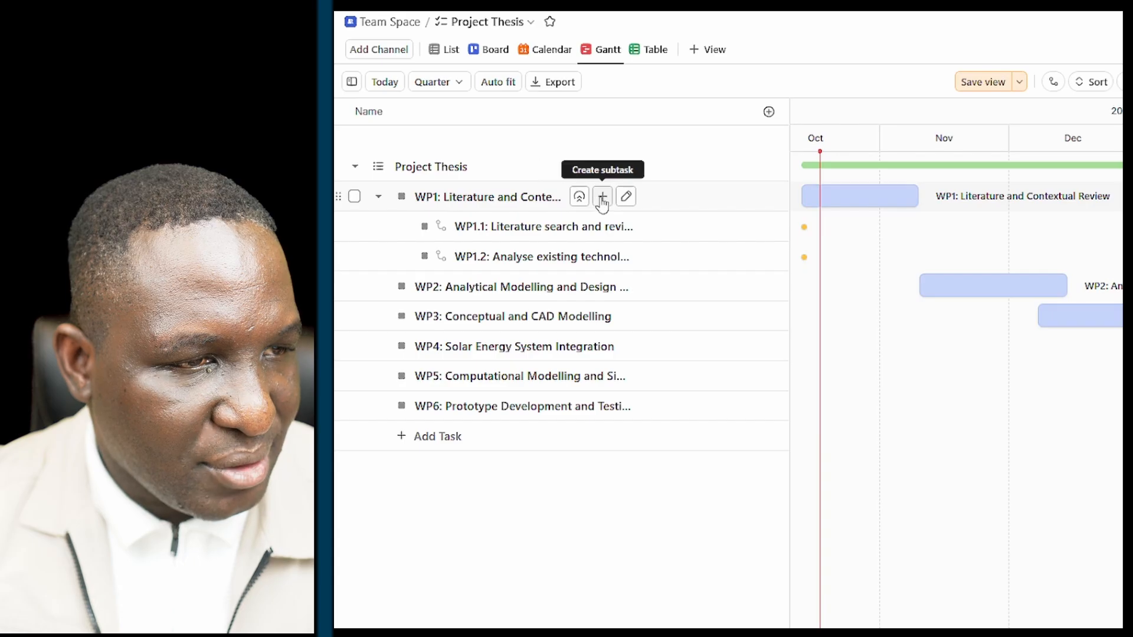
left_click(601, 197)
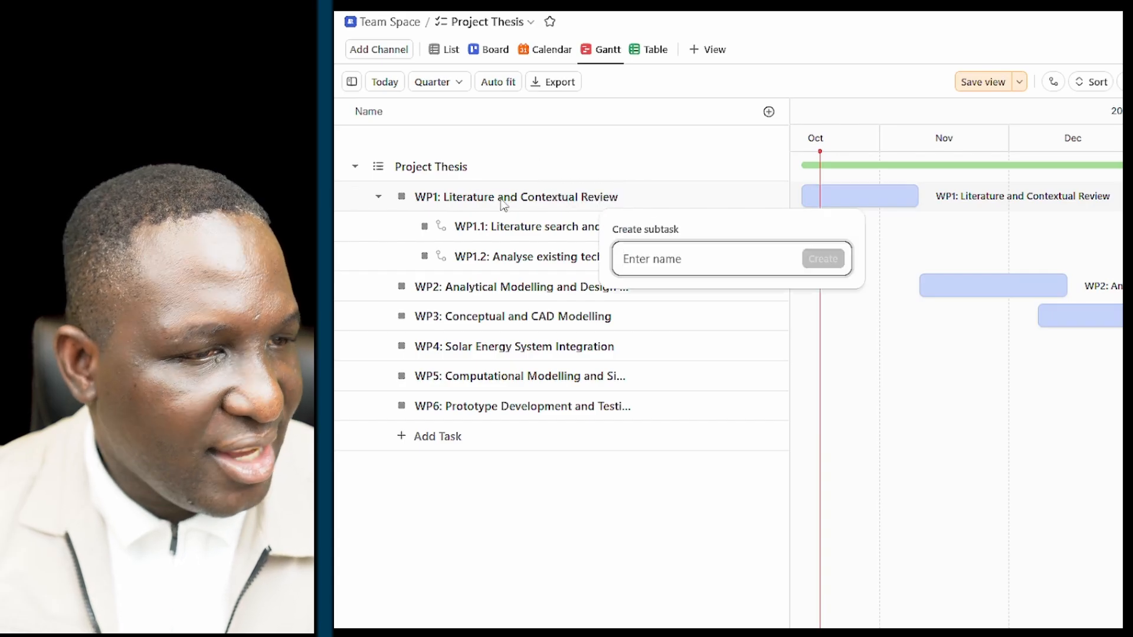
key("ctrl+v")
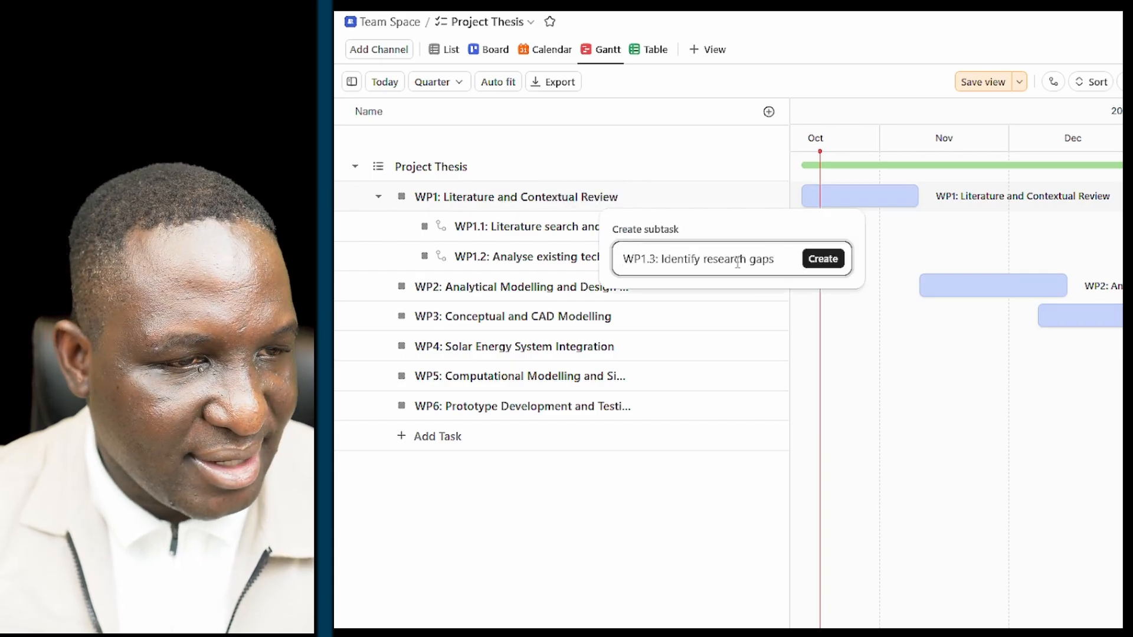
left_click(813, 261)
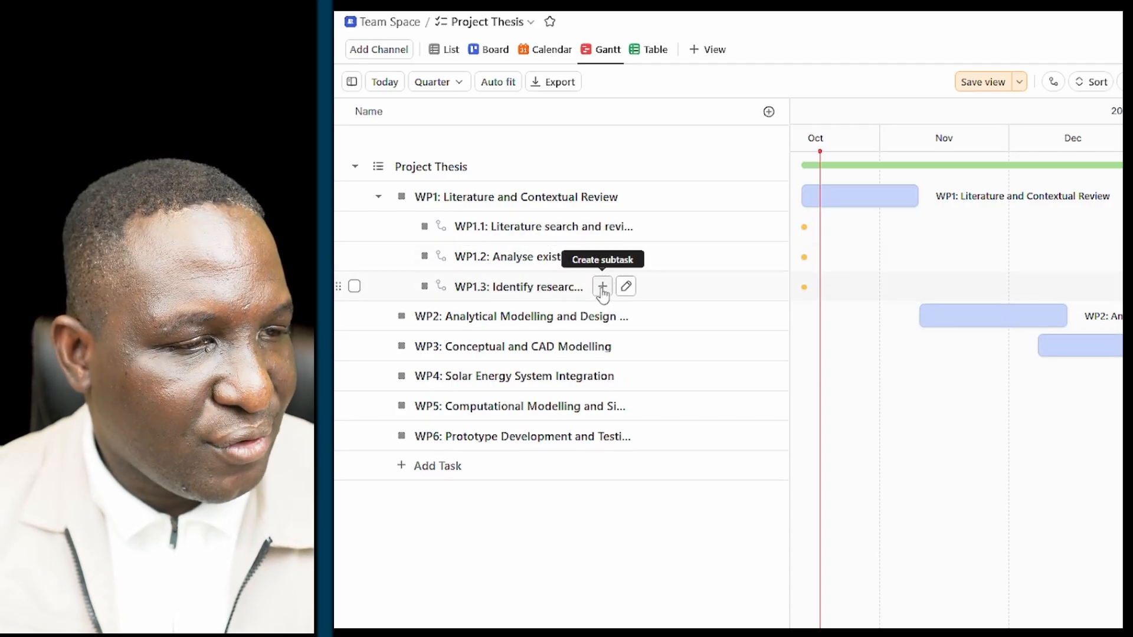
Step: Create a trial subtask named "example" under WP1.3 and remove it
left_click(603, 289)
type("example")
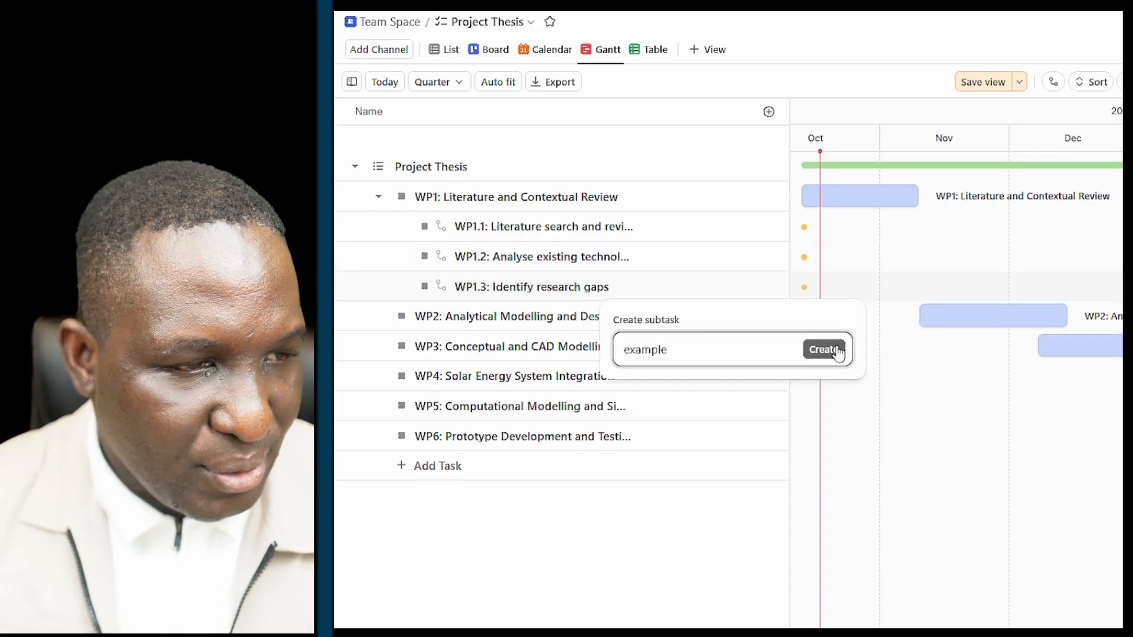
left_click(839, 353)
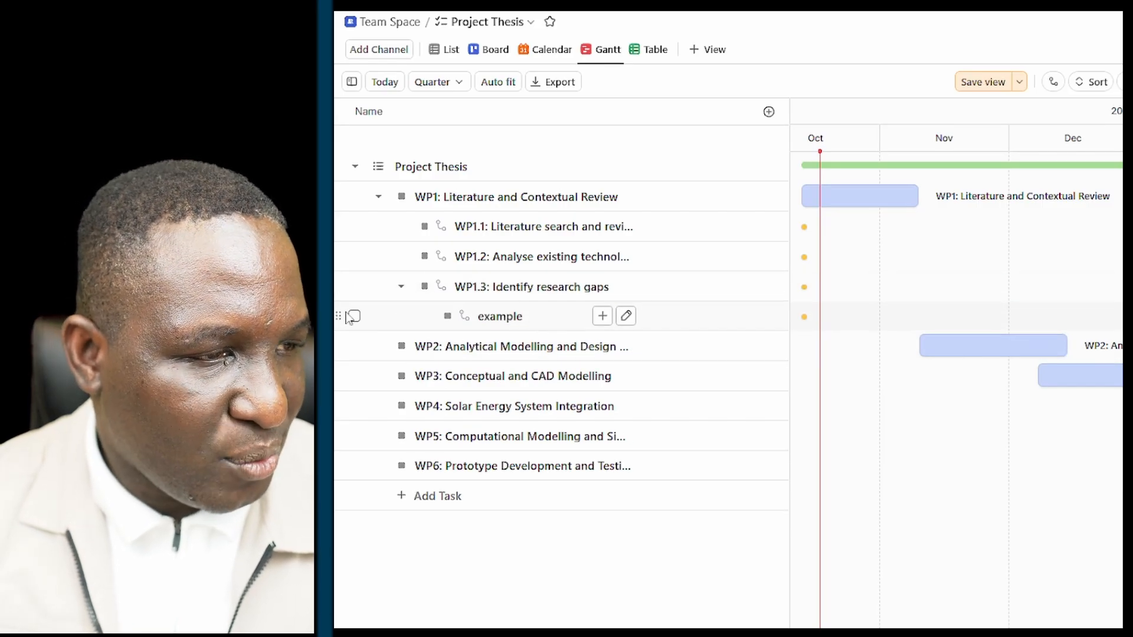
left_click(354, 316)
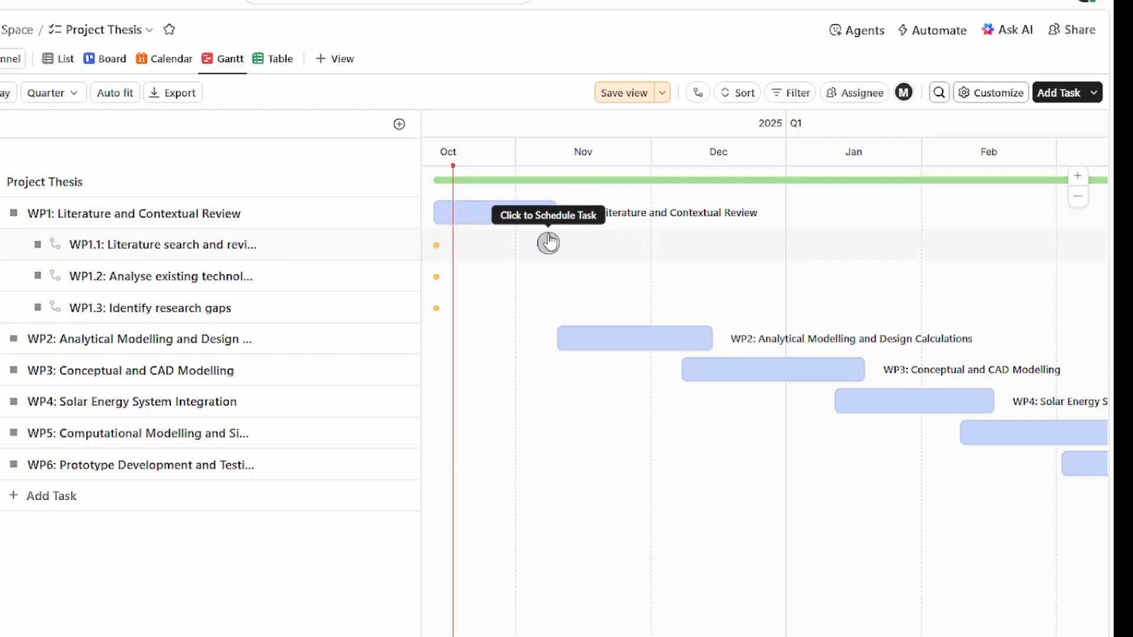
Step: Using the Month time period, schedule WP1.1 for about October 13–22, WP1.2 for October 22–November 1 and WP1.3 for November 1–9
scroll(538, 245, "down", 3)
scroll(539, 245, "up", 5)
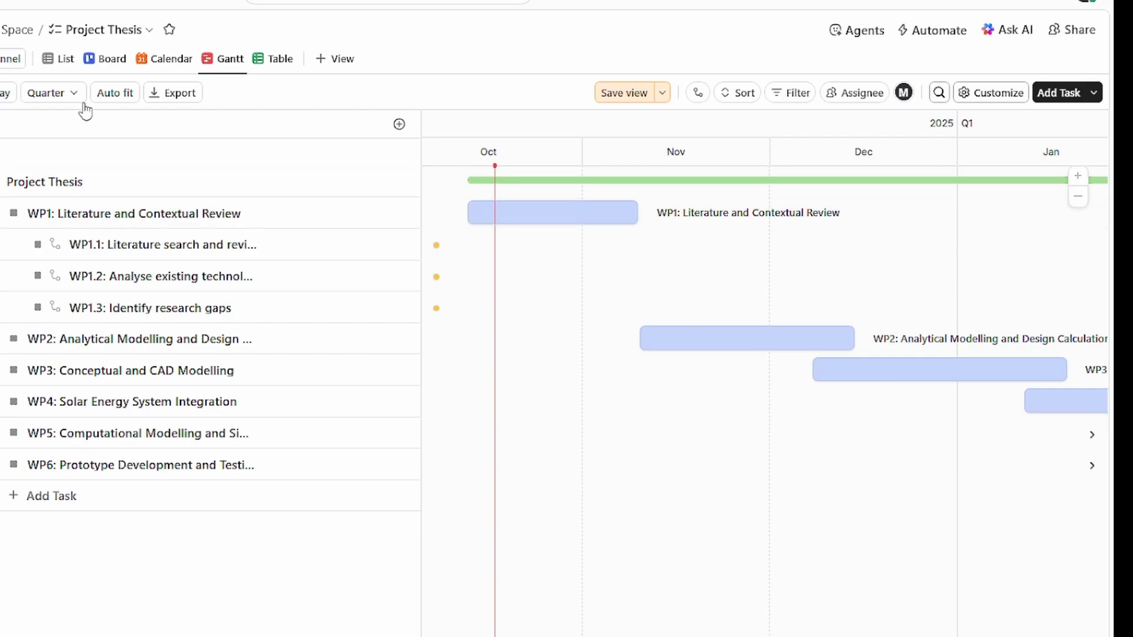
left_click(68, 98)
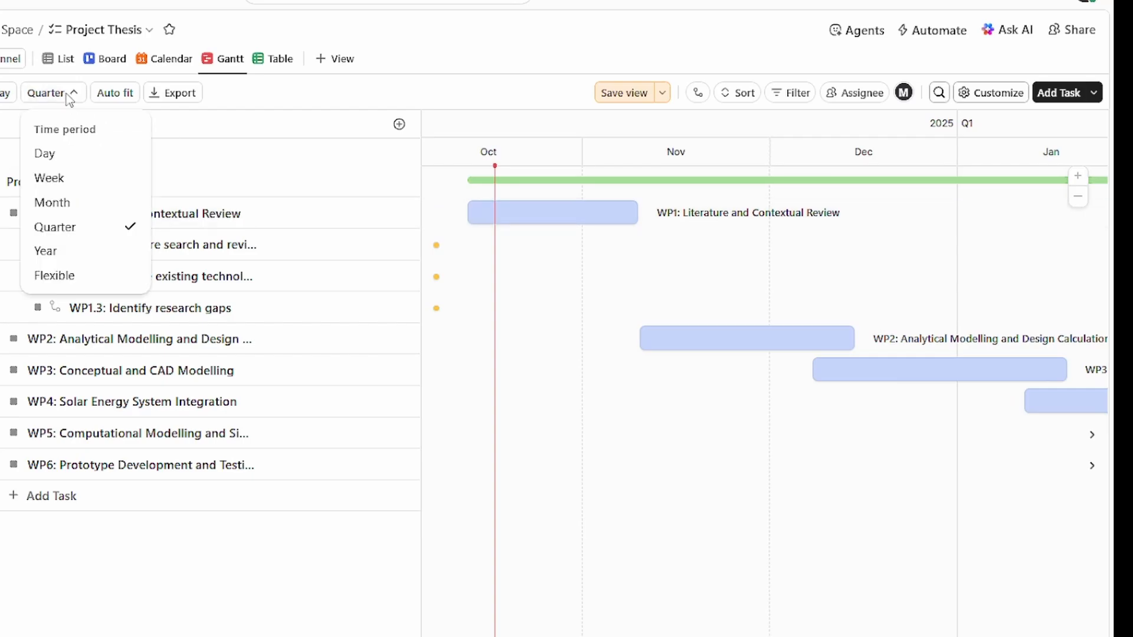
left_click(59, 179)
left_click(56, 203)
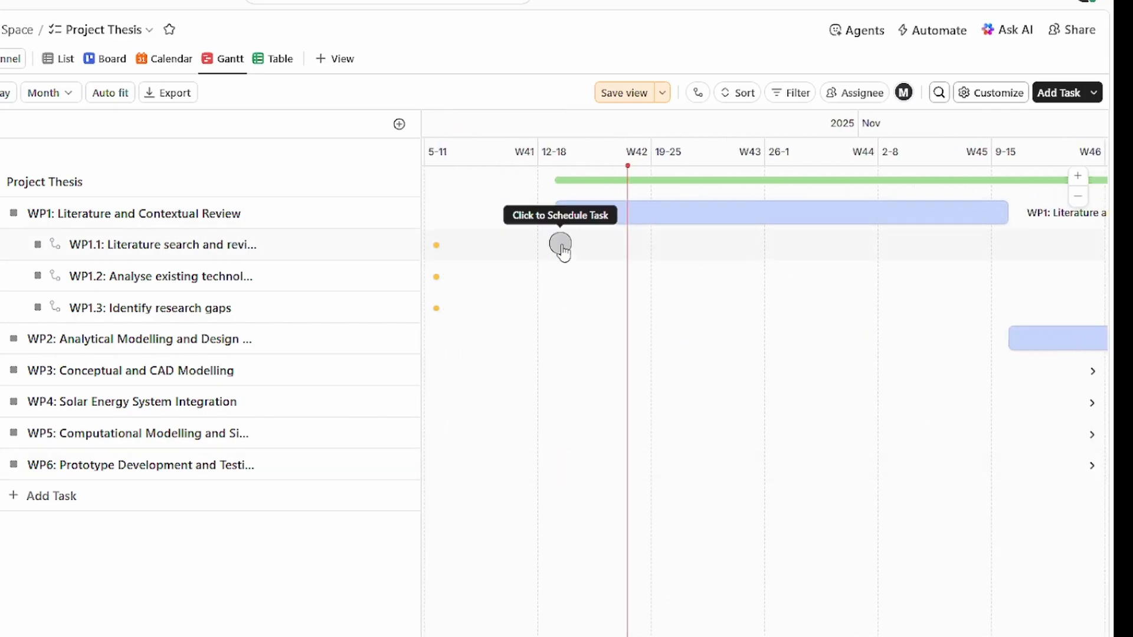
left_click(567, 244)
left_click_drag(570, 245, 993, 317)
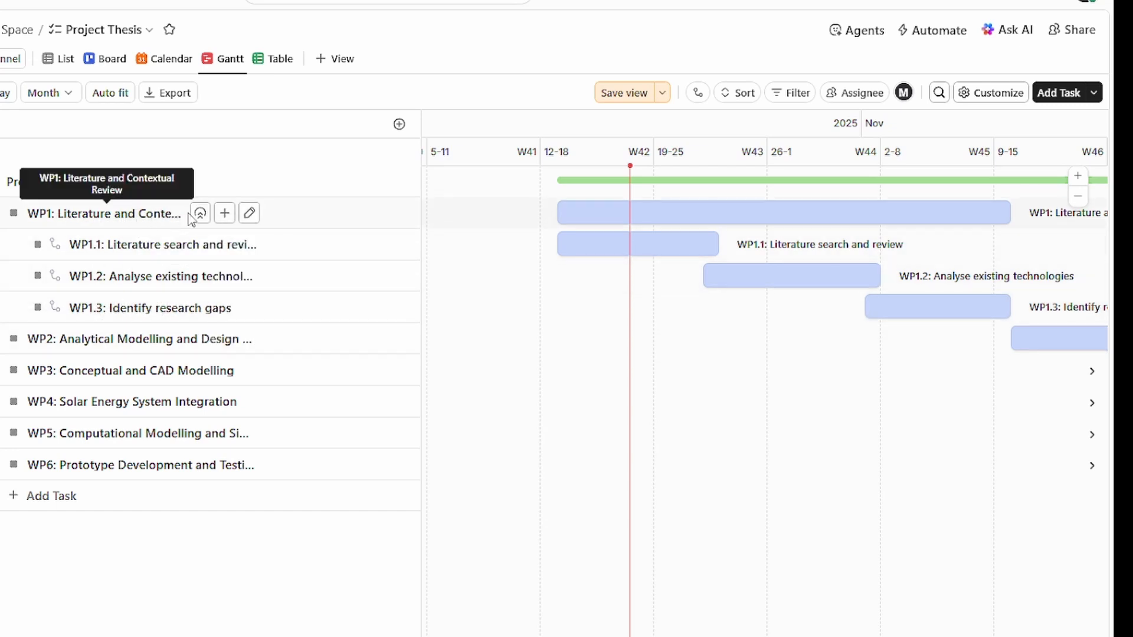
Step: Add a subtask "M1: Project Specification and Literature Review Report" under WP1, copying the title text from the Word outline
left_click(224, 214)
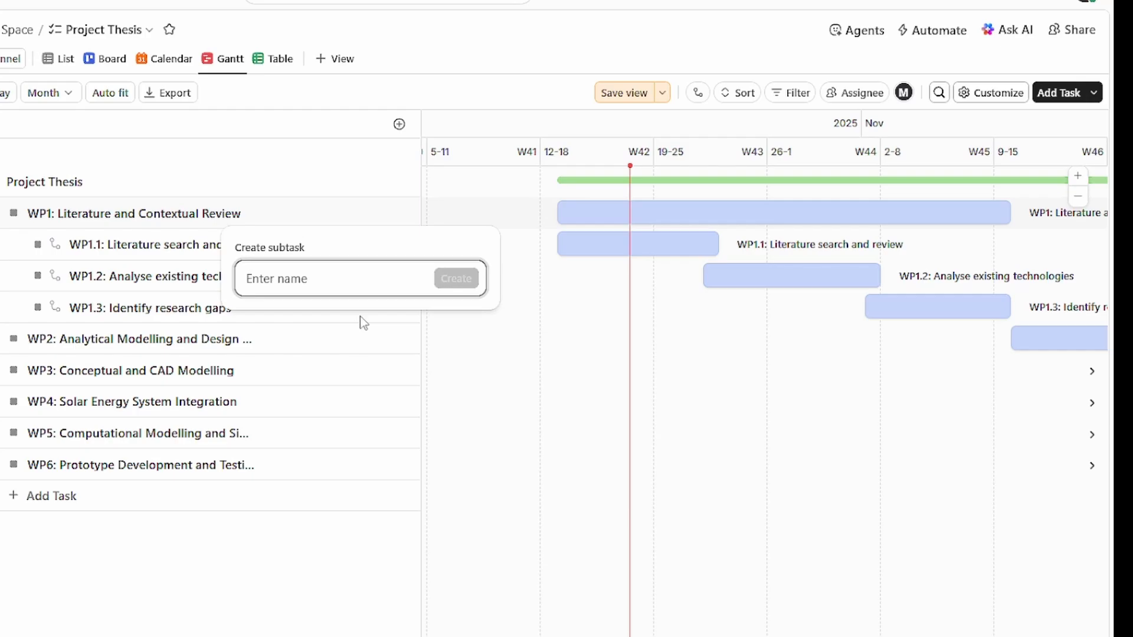
type("M1:")
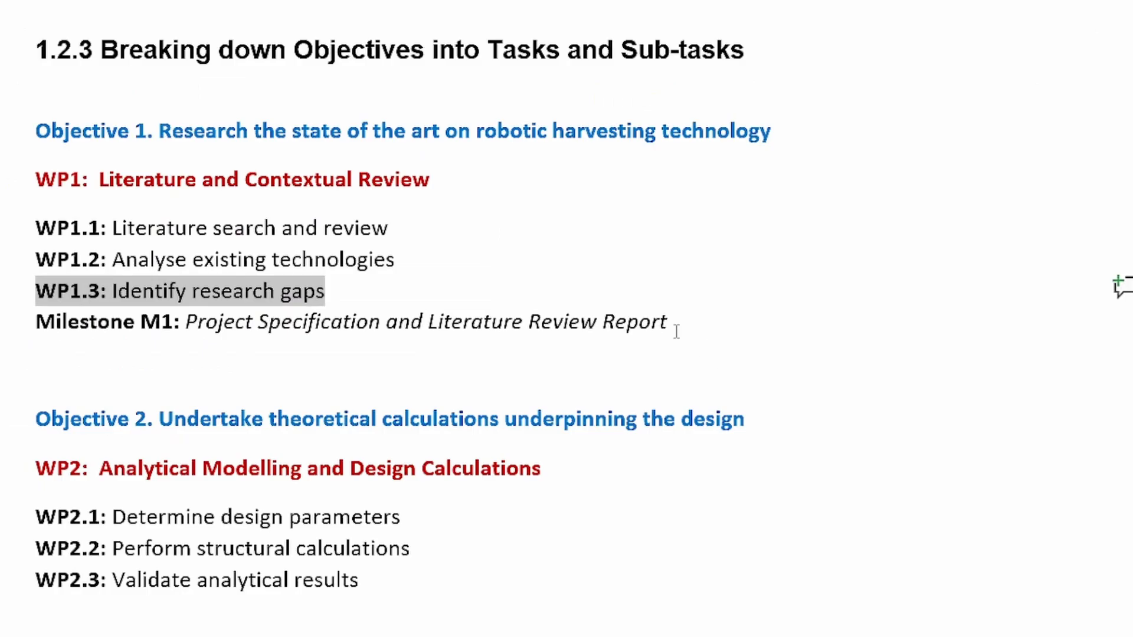
left_click_drag(667, 324, 153, 308)
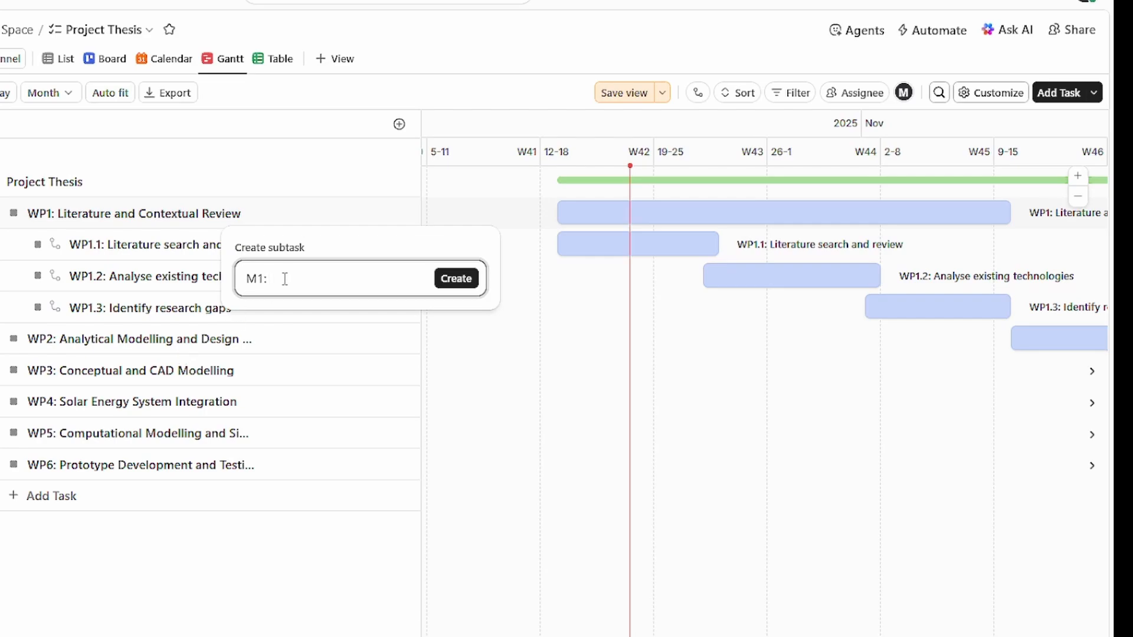
key("ctrl+v")
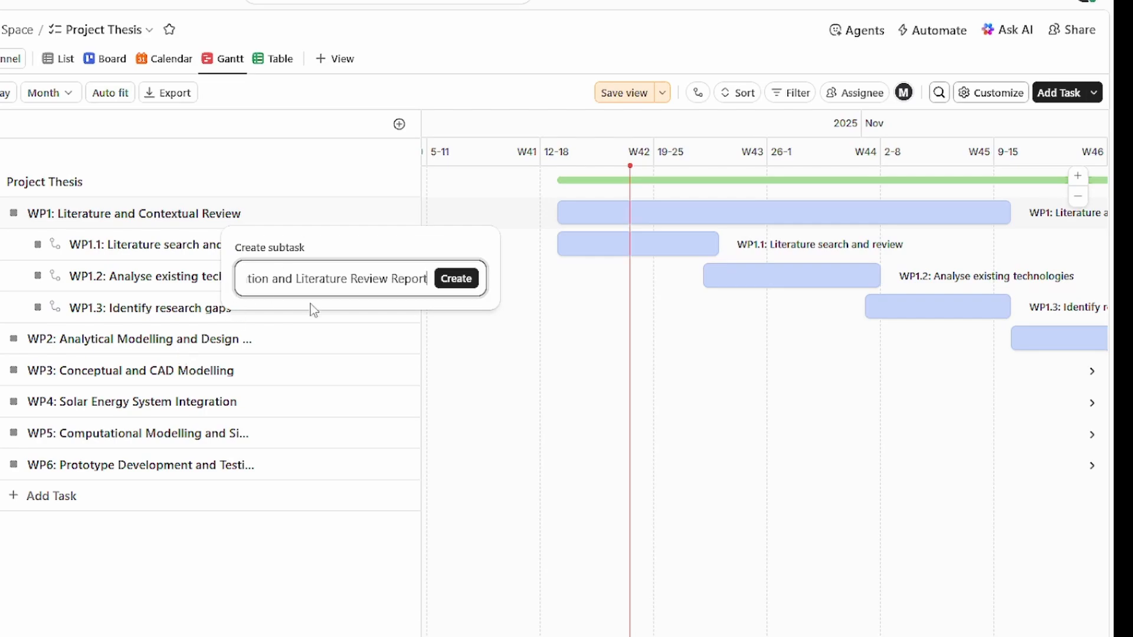
left_click(455, 279)
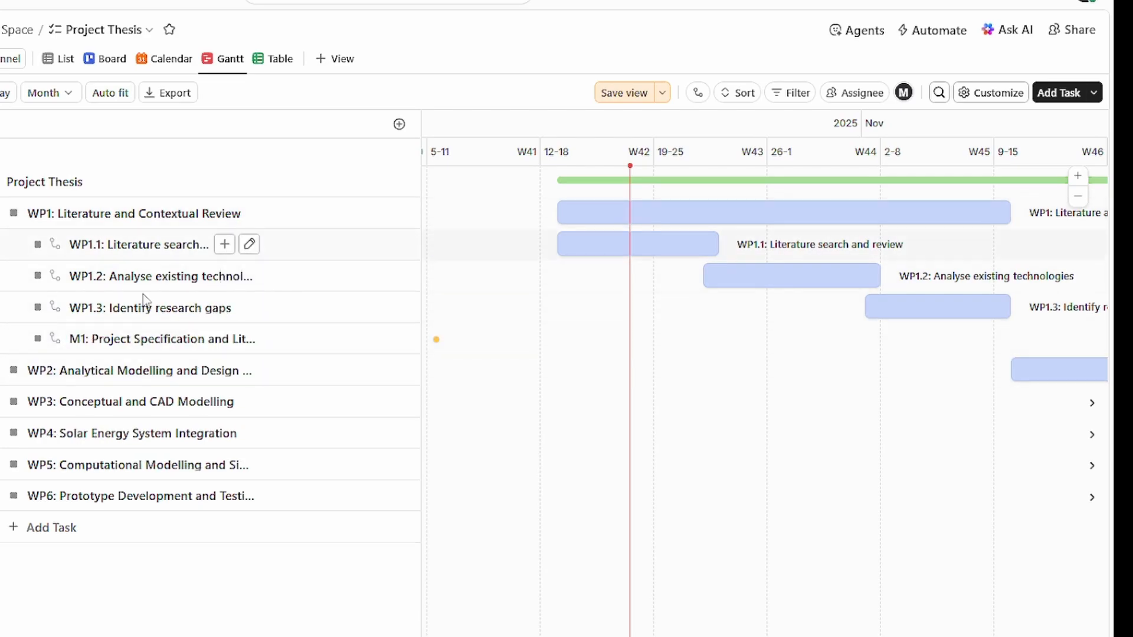
Step: Change the task type of the M1 subtask to Milestone
left_click(101, 339)
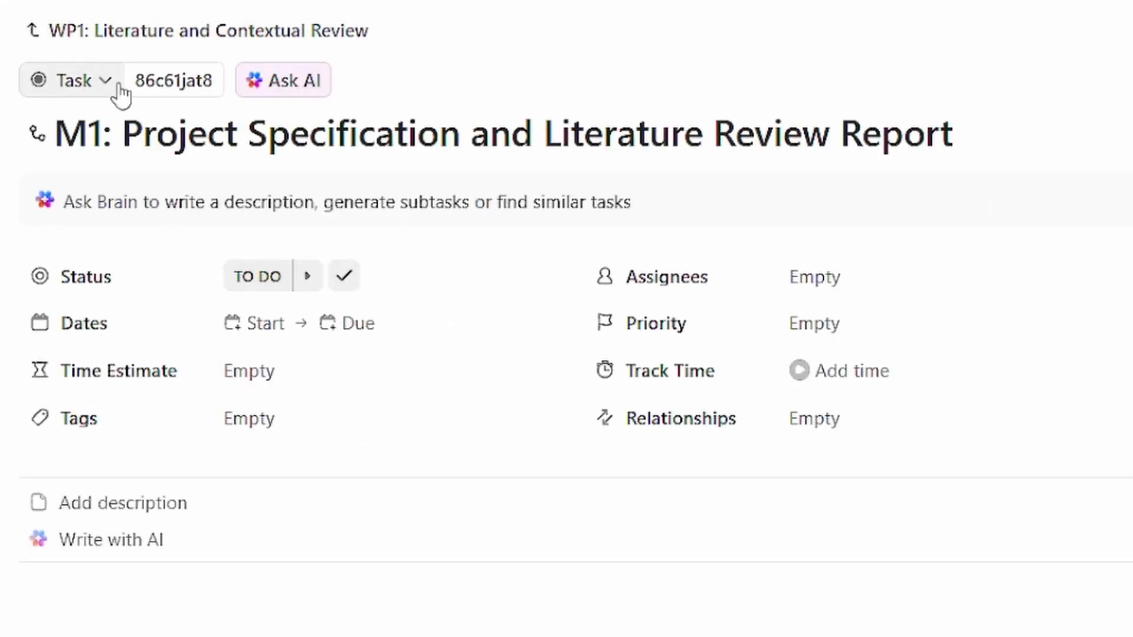
left_click(119, 88)
left_click(117, 233)
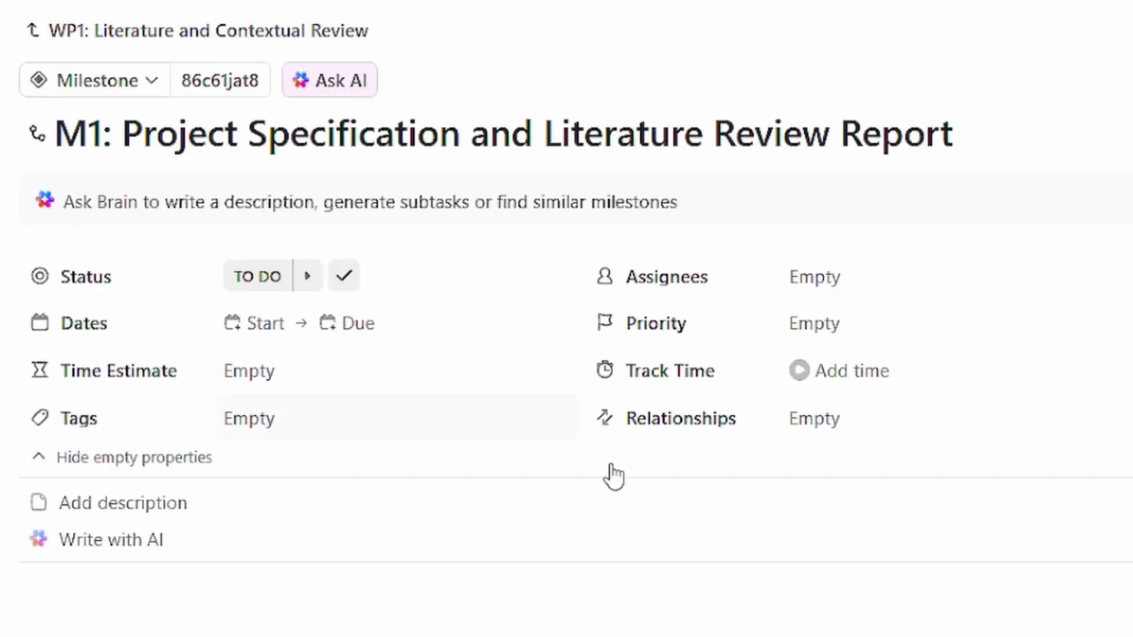
Step: Set both the start date and due date of milestone M1 to 10/31/25 and return to the Gantt chart
left_click(215, 254)
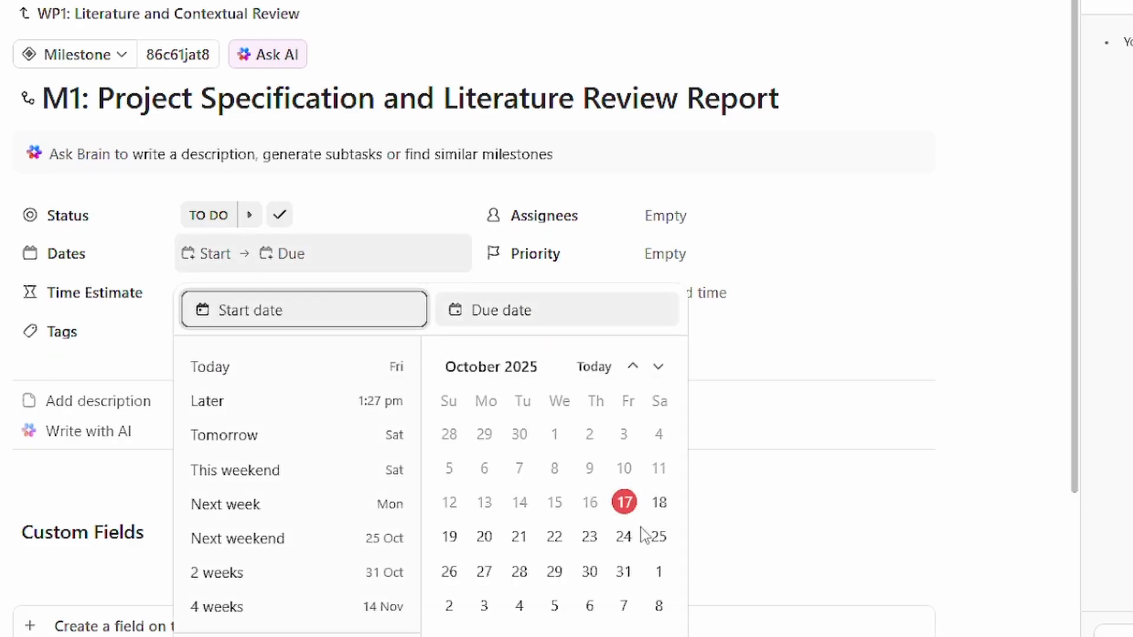
left_click(625, 573)
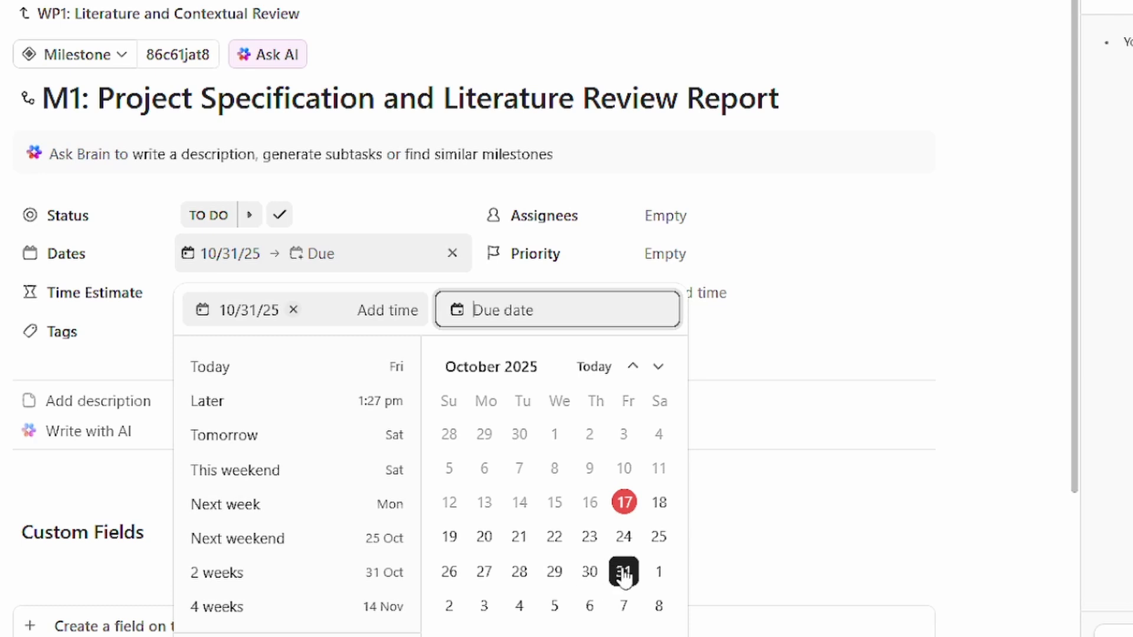
left_click(625, 573)
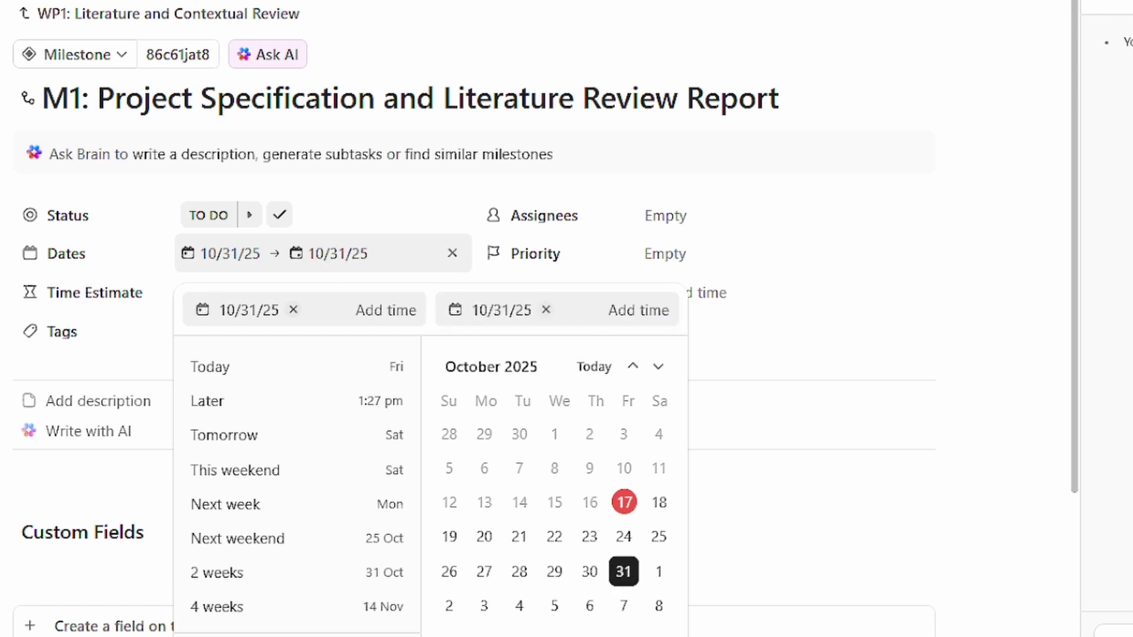
key("Escape")
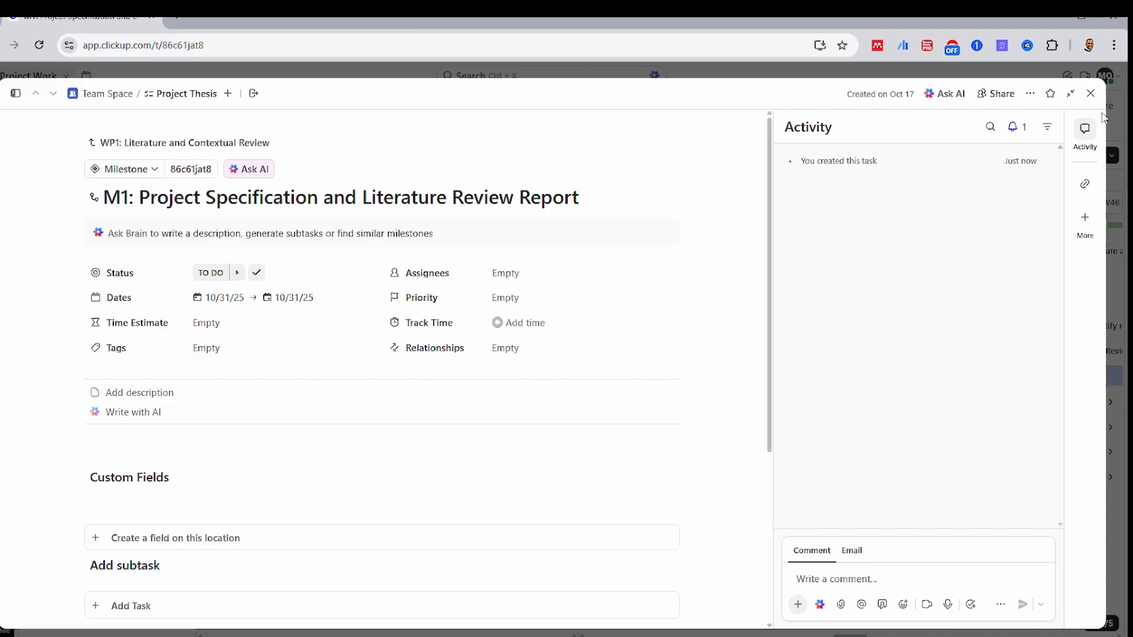
left_click(1091, 94)
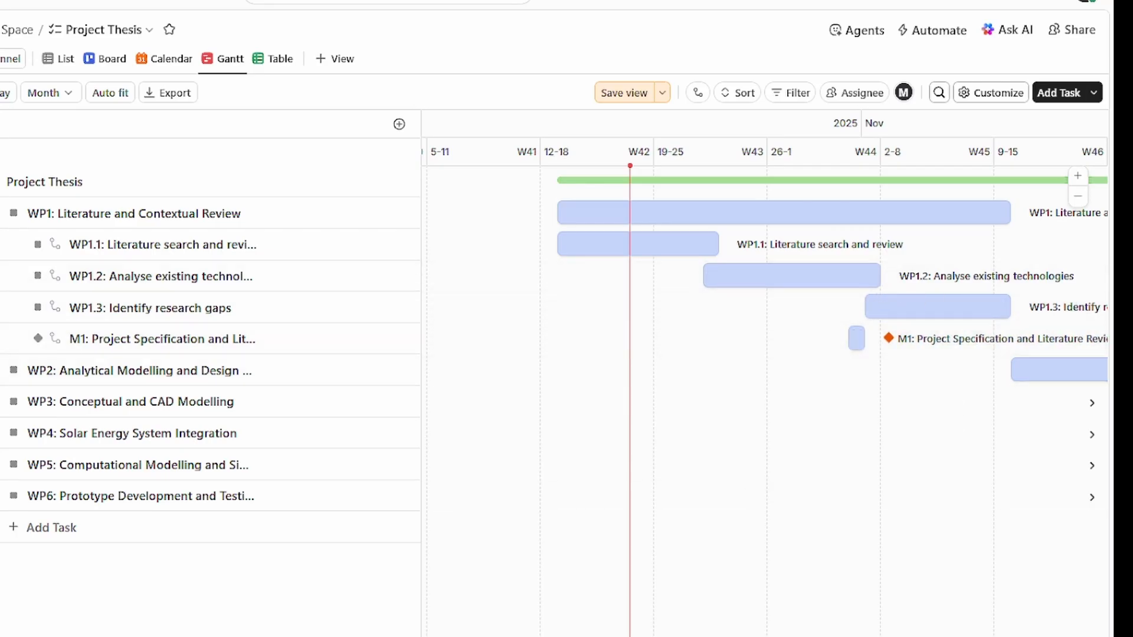
Step: Move milestone M1 to November 10, directly after WP1 ends
scroll(552, 433, "right", 10)
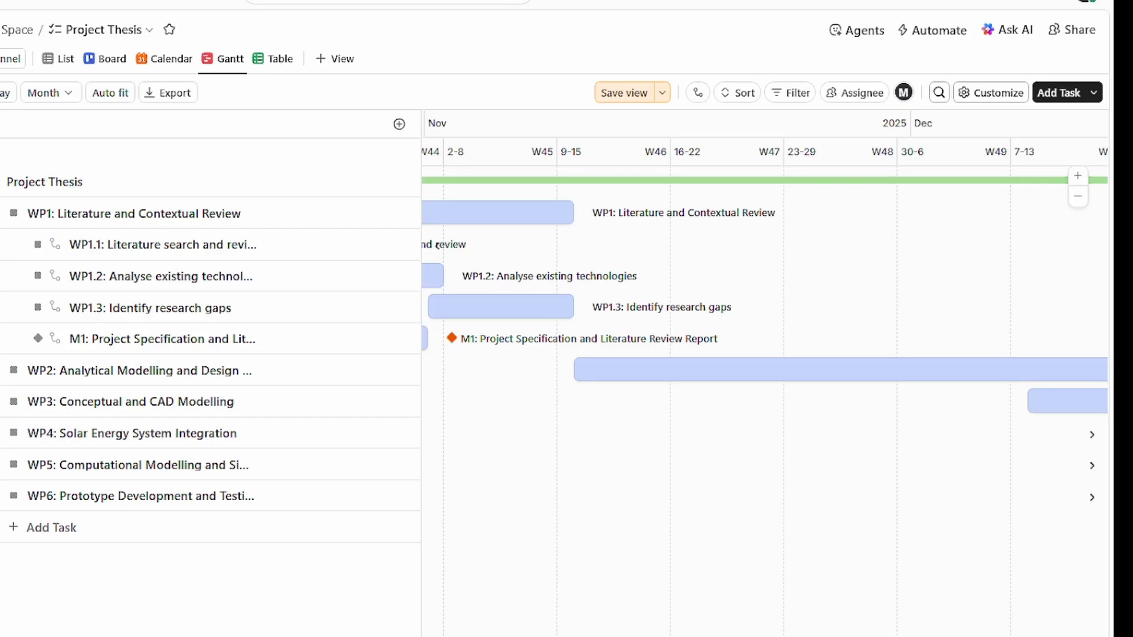
scroll(561, 430, "left", 4)
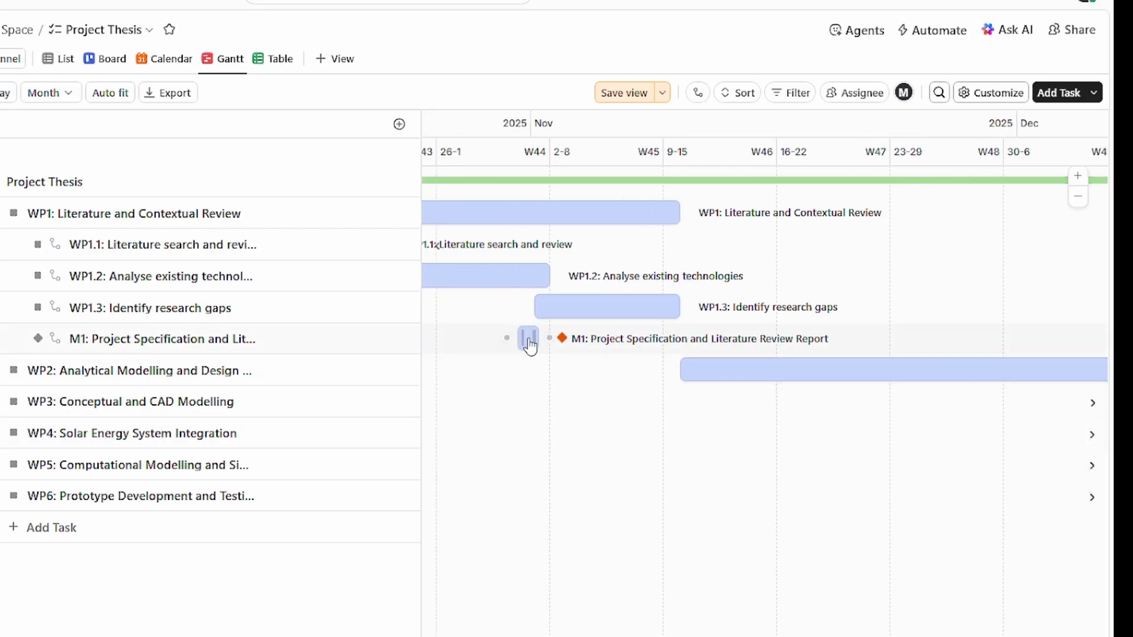
left_click_drag(530, 347, 698, 334)
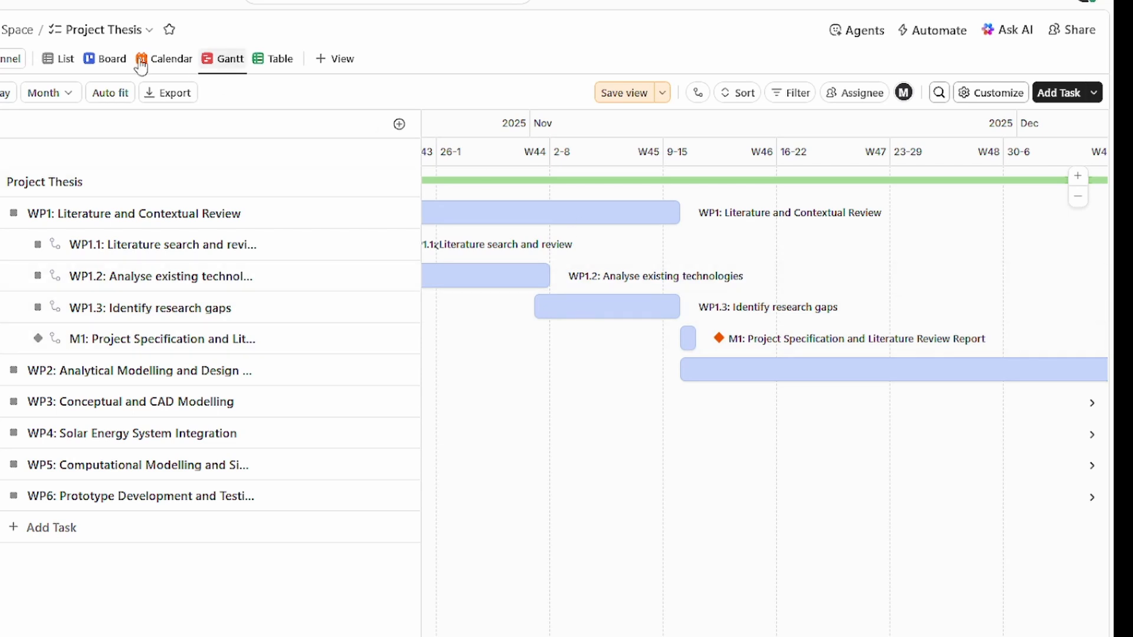
Step: Switch the Gantt chart's time period to Quarter and look through the work packages and their subtasks
left_click(32, 99)
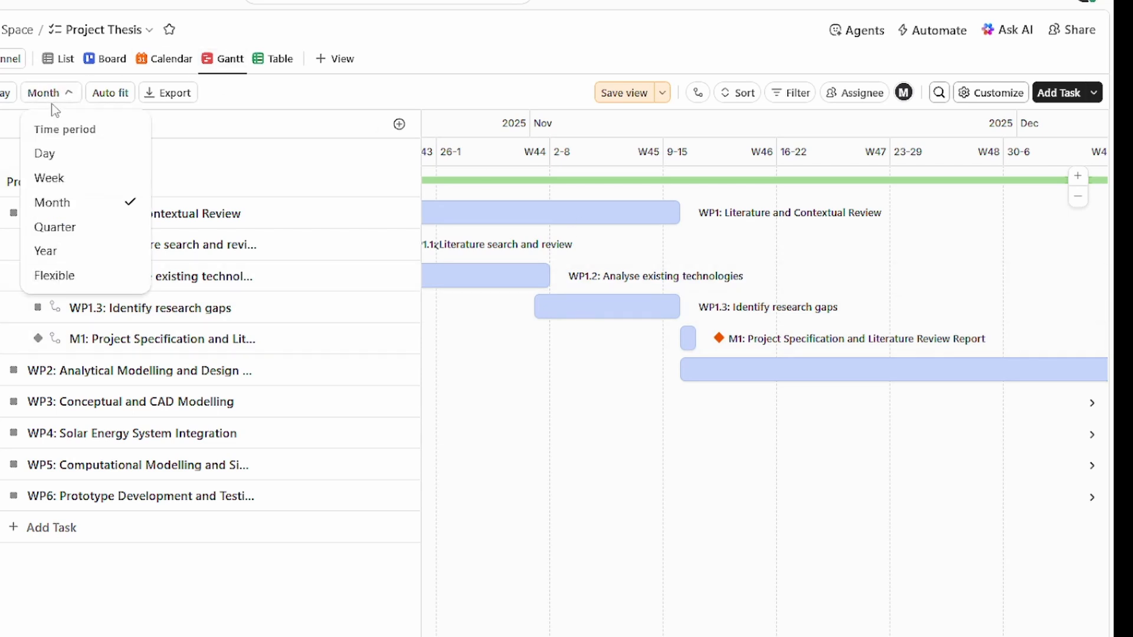
left_click(66, 227)
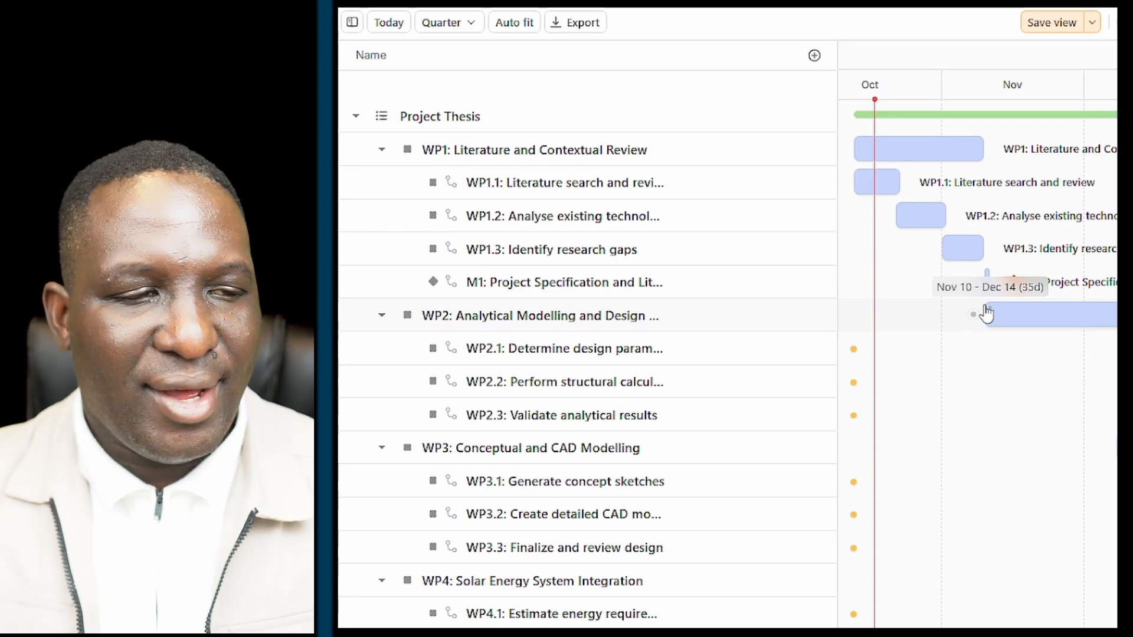
scroll(649, 295, "down", 2)
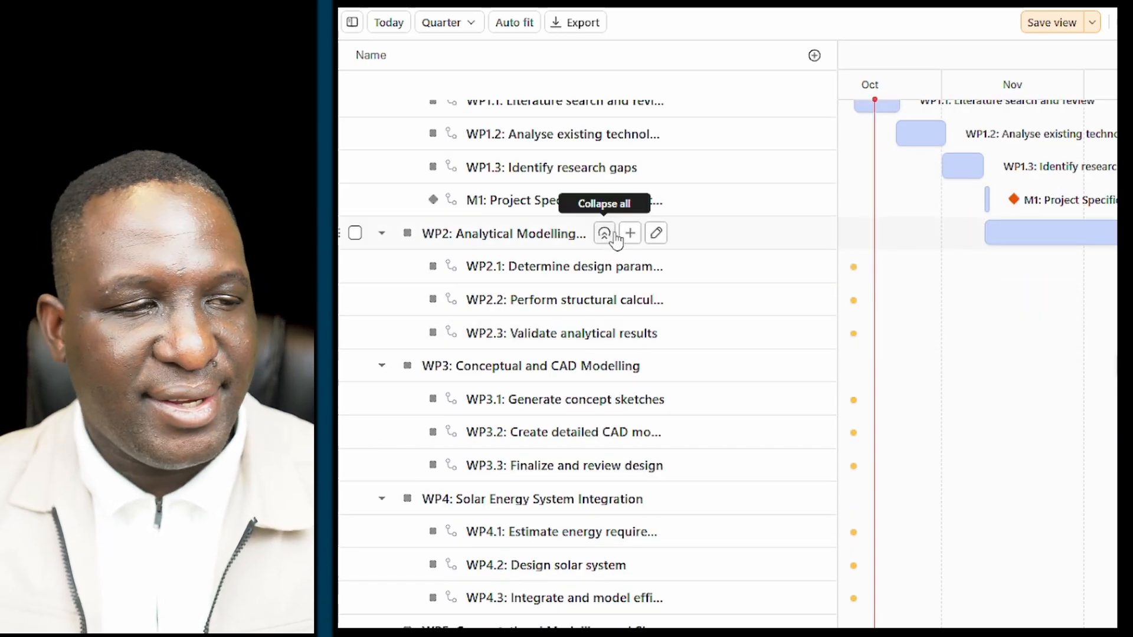
scroll(549, 260, "down", 4)
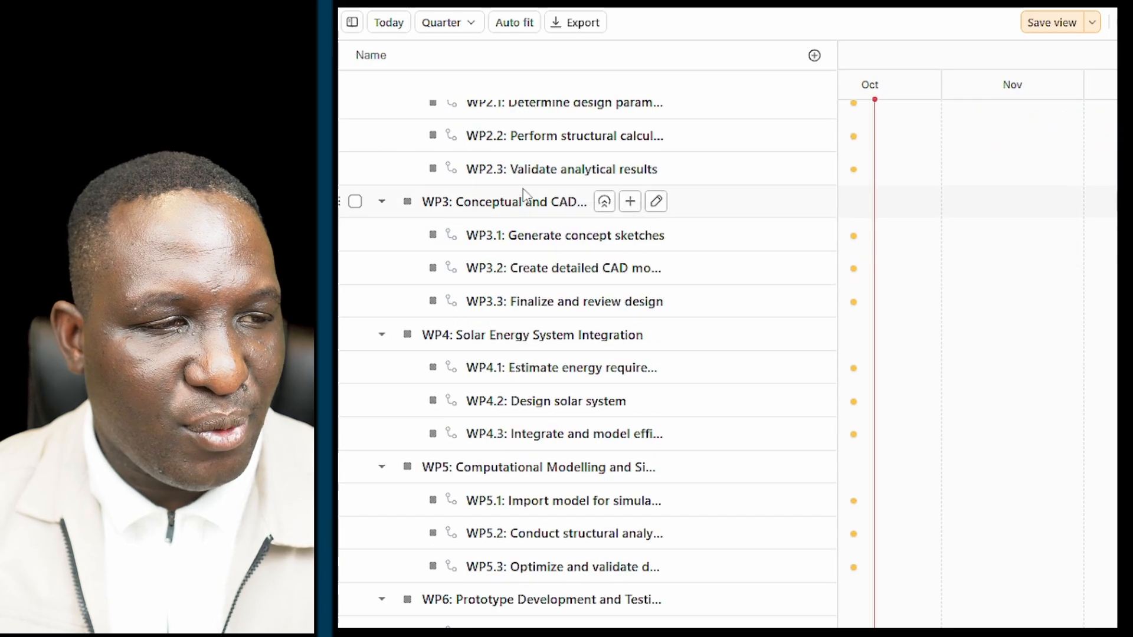
scroll(584, 168, "up", 2)
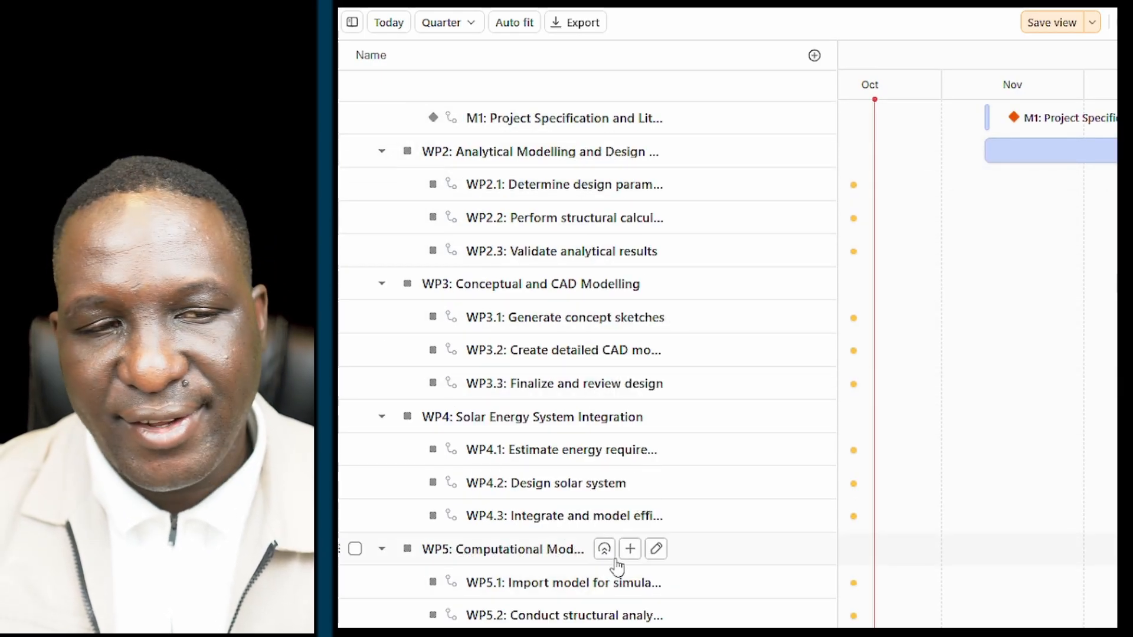
scroll(616, 558, "up", 2)
scroll(617, 557, "up", 3)
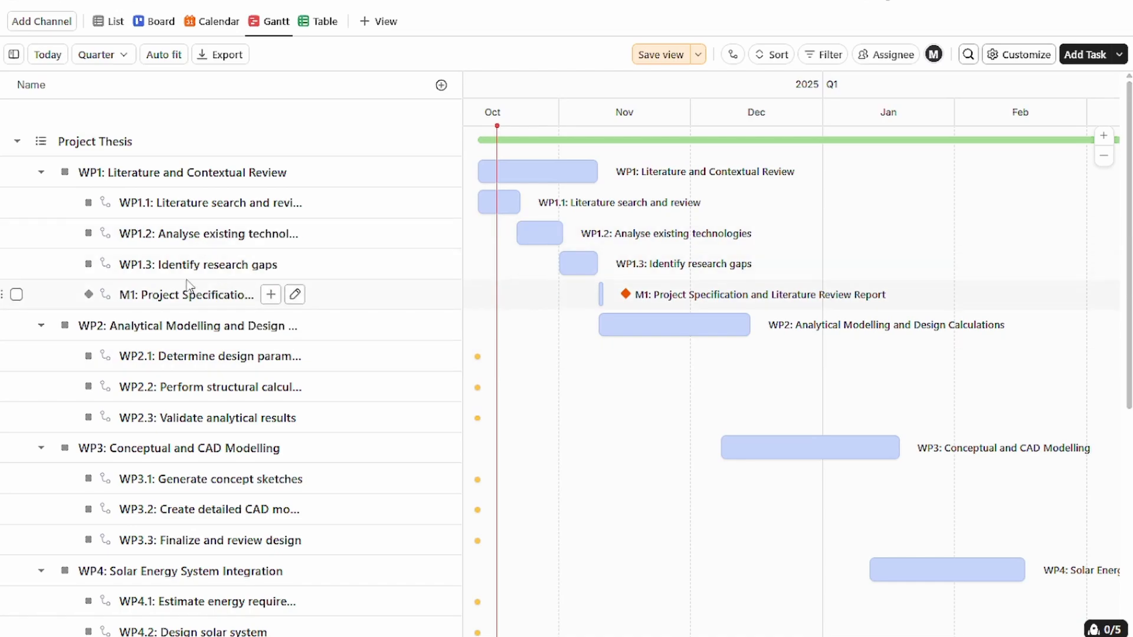
Step: Convert milestone M1 from a WP1 subtask to a standalone task and place it between WP1 and WP2
left_click(17, 295)
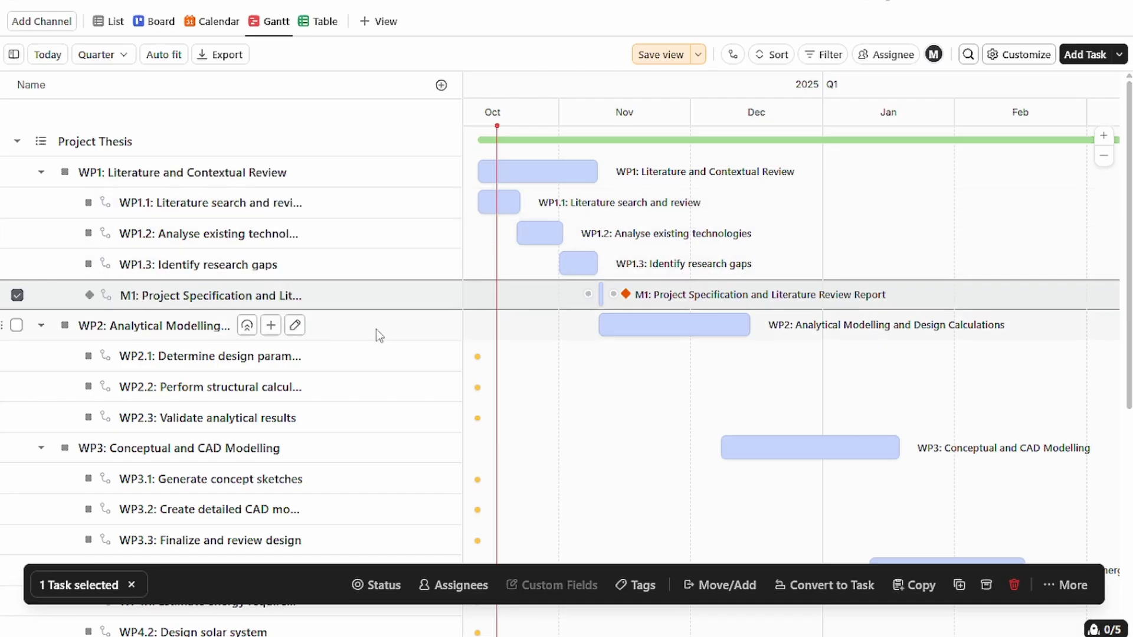
left_click(823, 586)
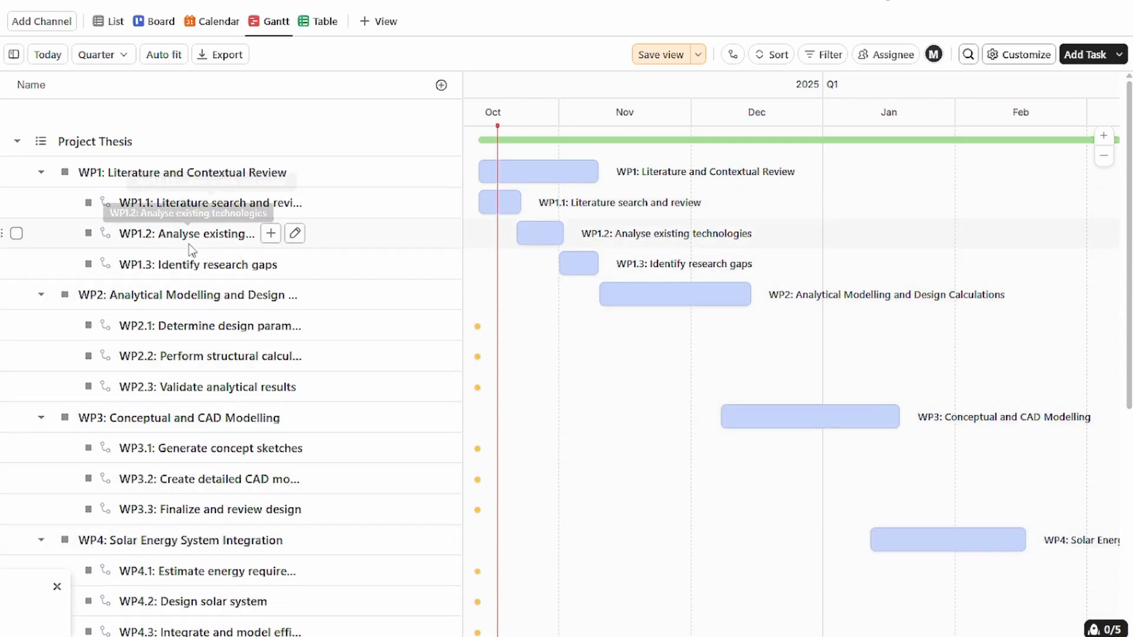
scroll(153, 295, "down", 3)
scroll(152, 295, "down", 5)
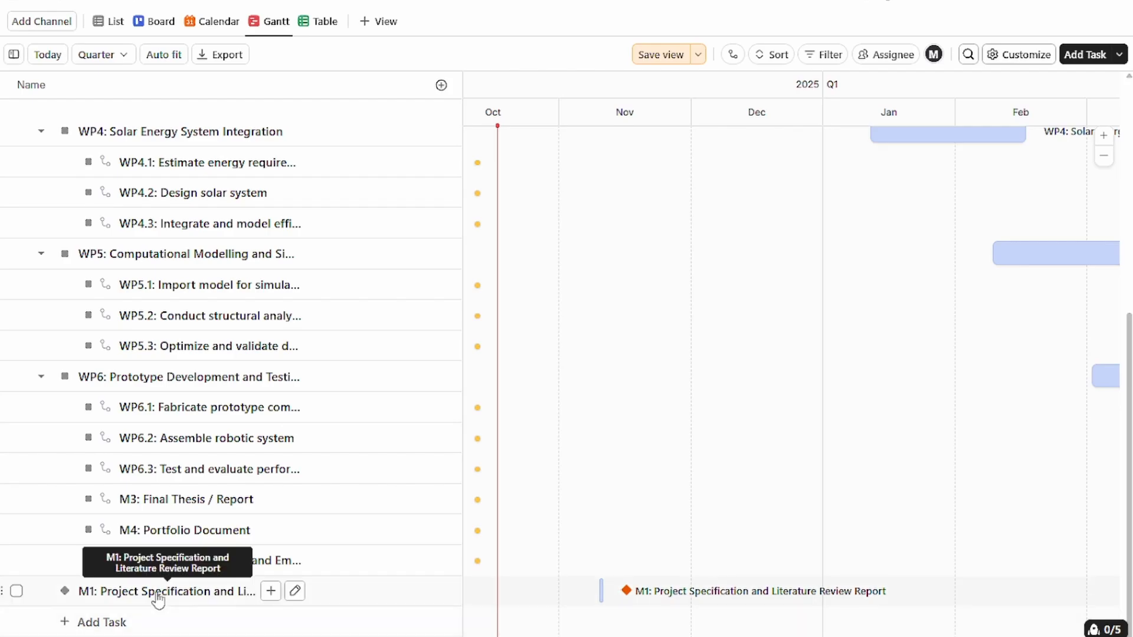
left_click_drag(158, 599, 167, 144)
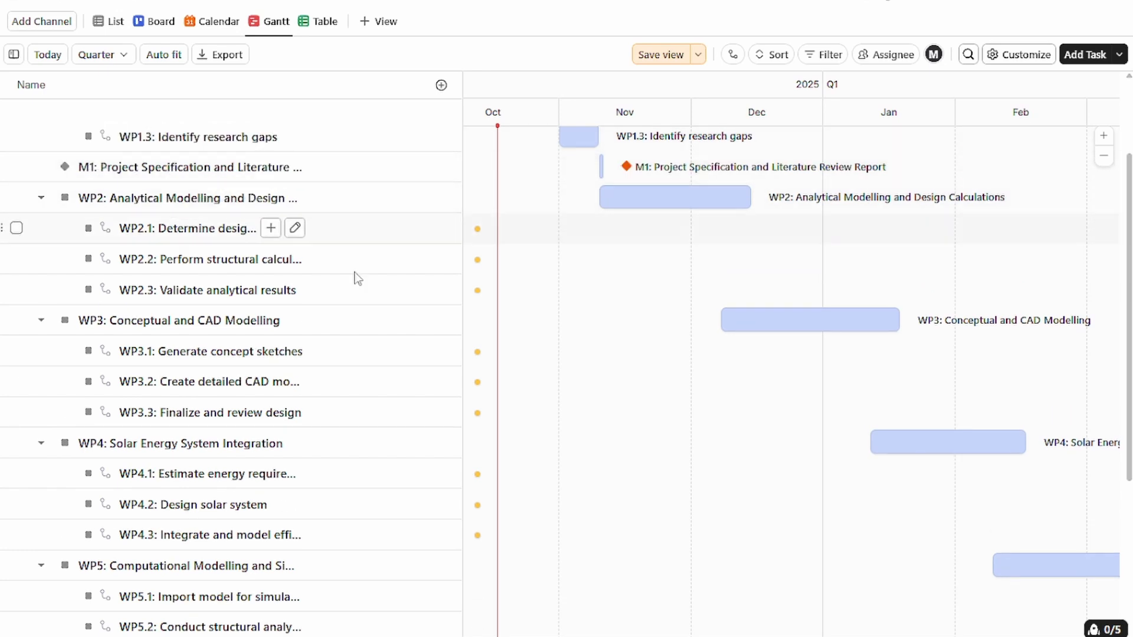
scroll(318, 331, "up", 2)
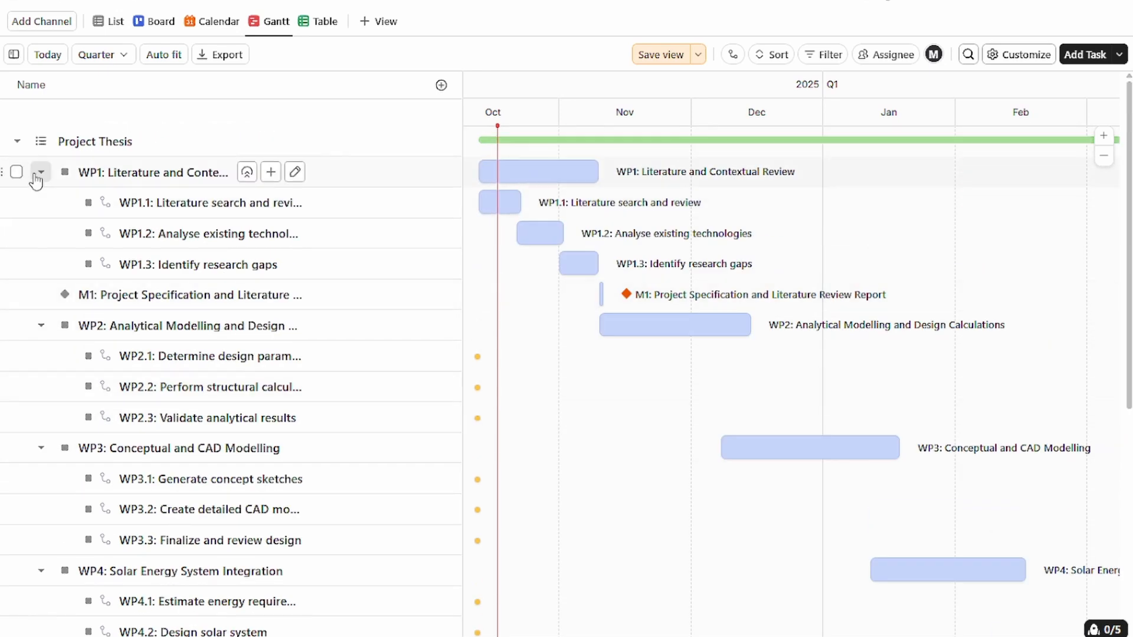
Step: With WP1 collapsed, add a task named "M2: Progress Review" and place it between WP3 and WP4
left_click(39, 173)
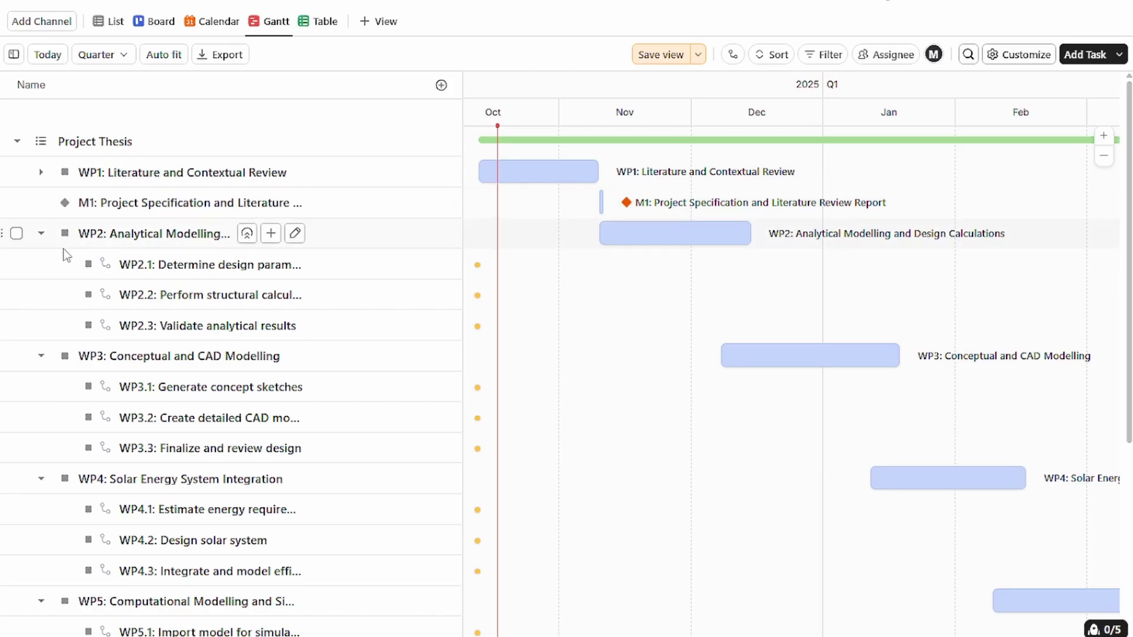
scroll(63, 249, "down", 5)
left_click(98, 625)
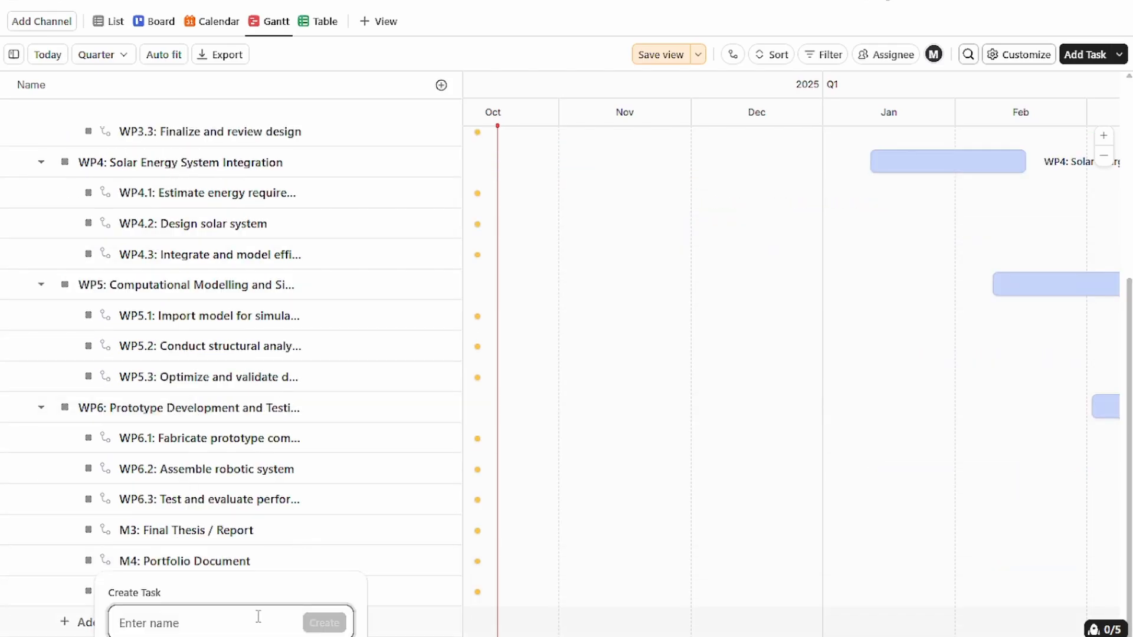
type("M2: Progress Review")
left_click(323, 624)
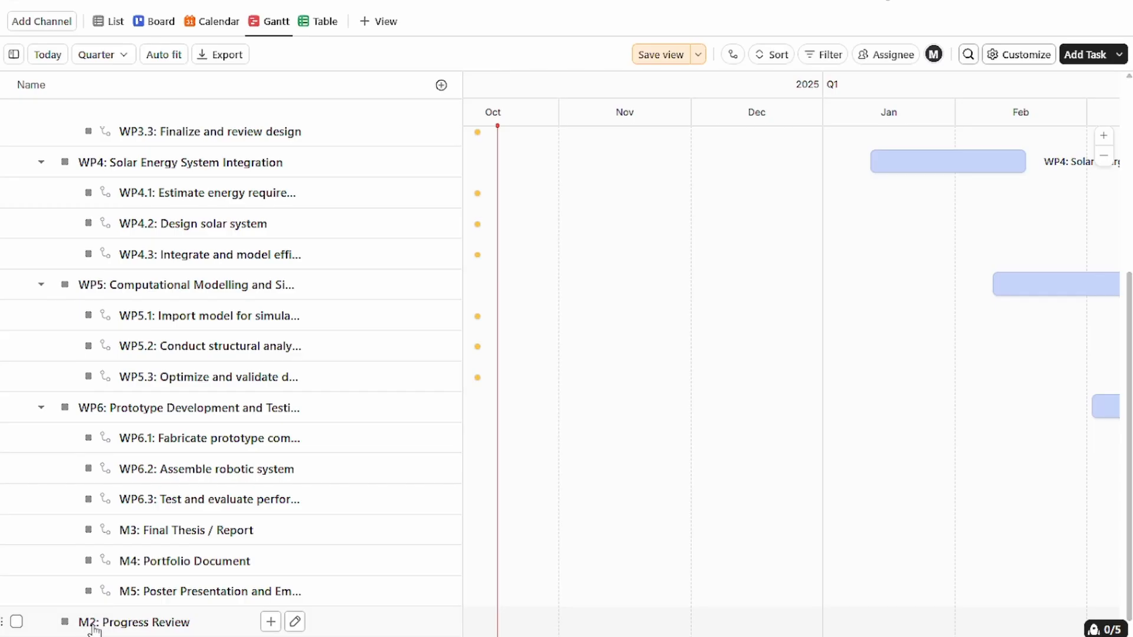
left_click_drag(94, 631, 97, 146)
scroll(107, 203, "up", 5)
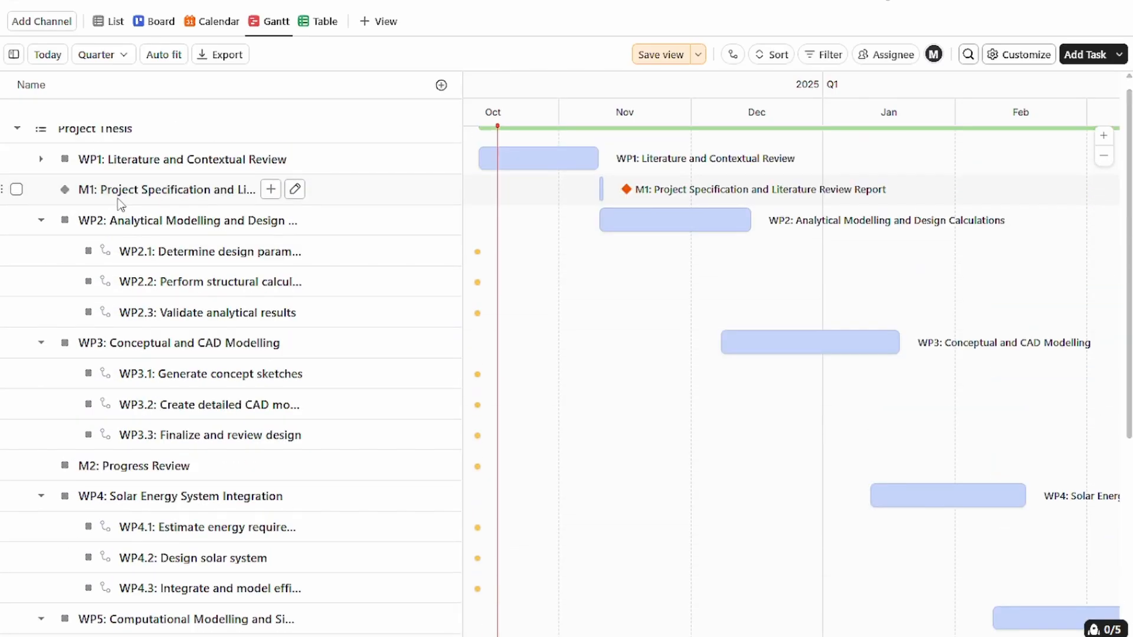
Step: Collapse WP2 and WP3, and convert the M3, M4 and M5 subtasks under WP6 to standalone tasks
left_click(41, 343)
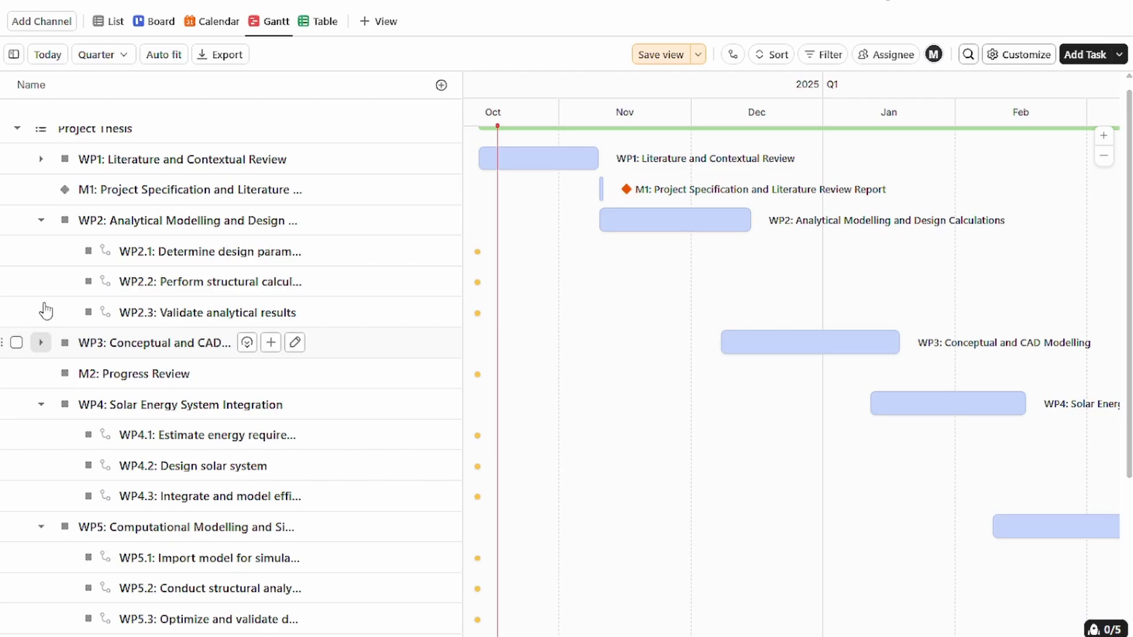
left_click(39, 222)
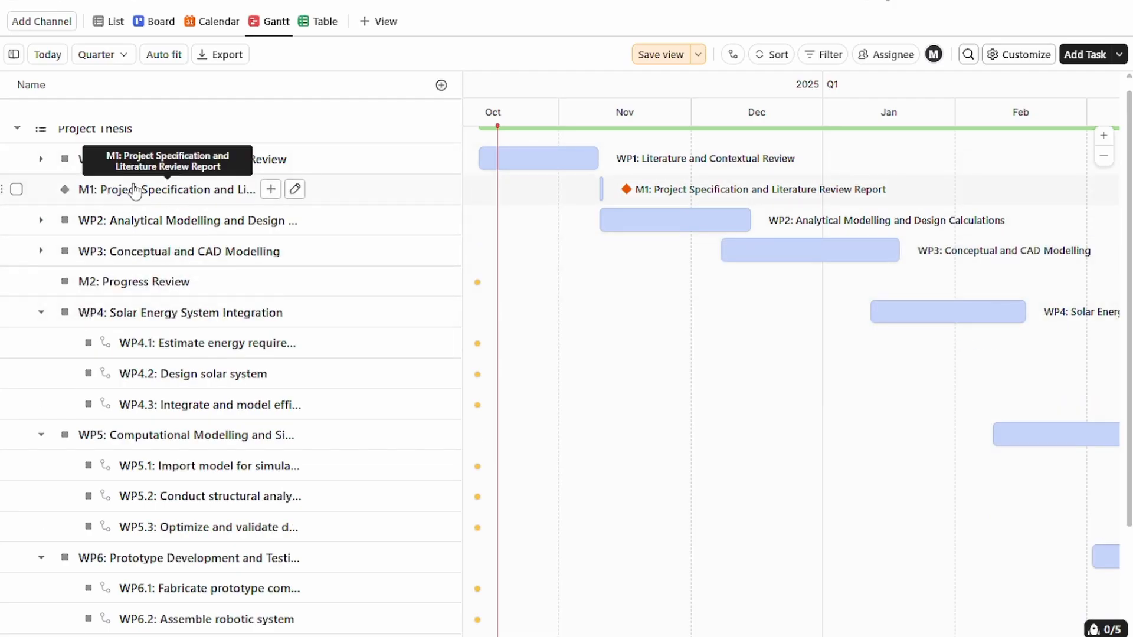
scroll(147, 339, "down", 3)
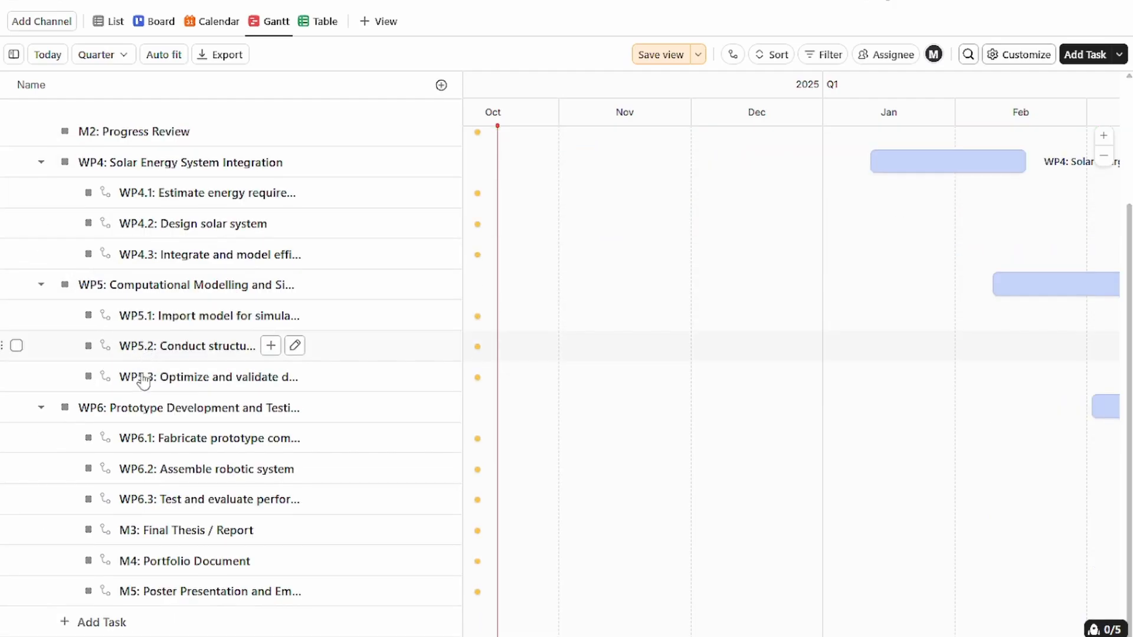
left_click(17, 531)
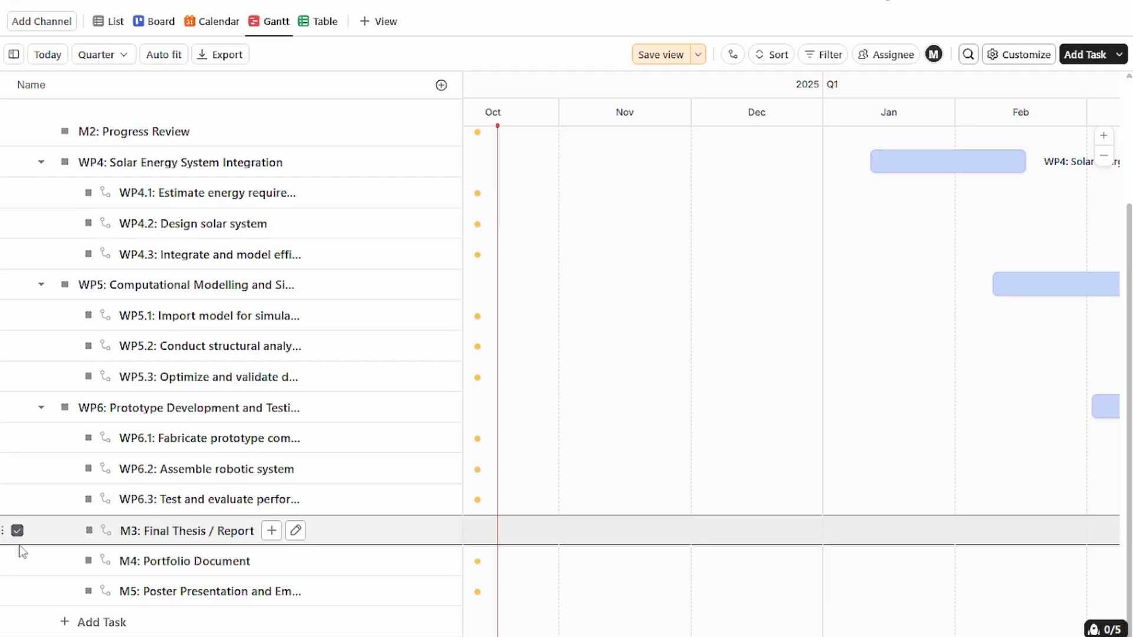
left_click(16, 561)
left_click(17, 592)
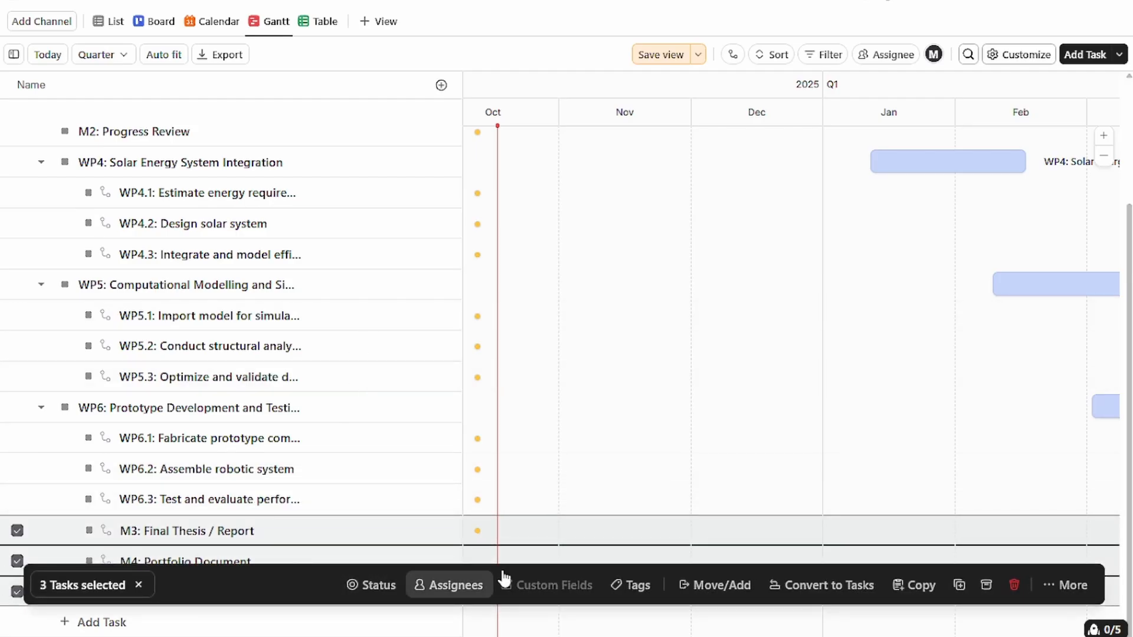
left_click(798, 587)
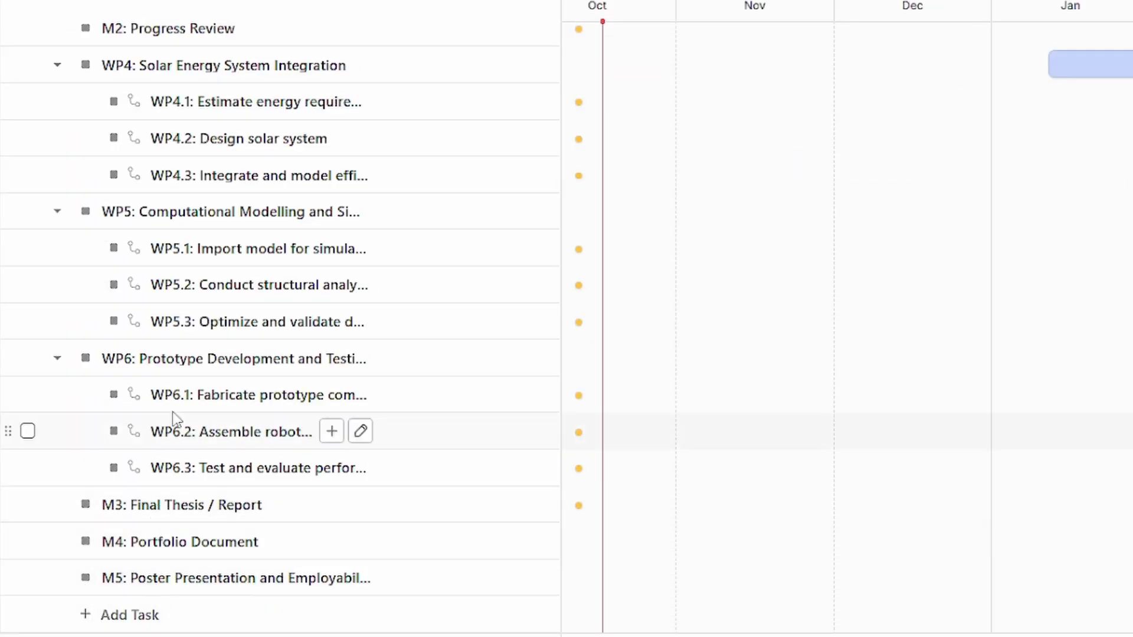
Step: Collapse the subtasks of WP6, WP4 and WP5
left_click(57, 358)
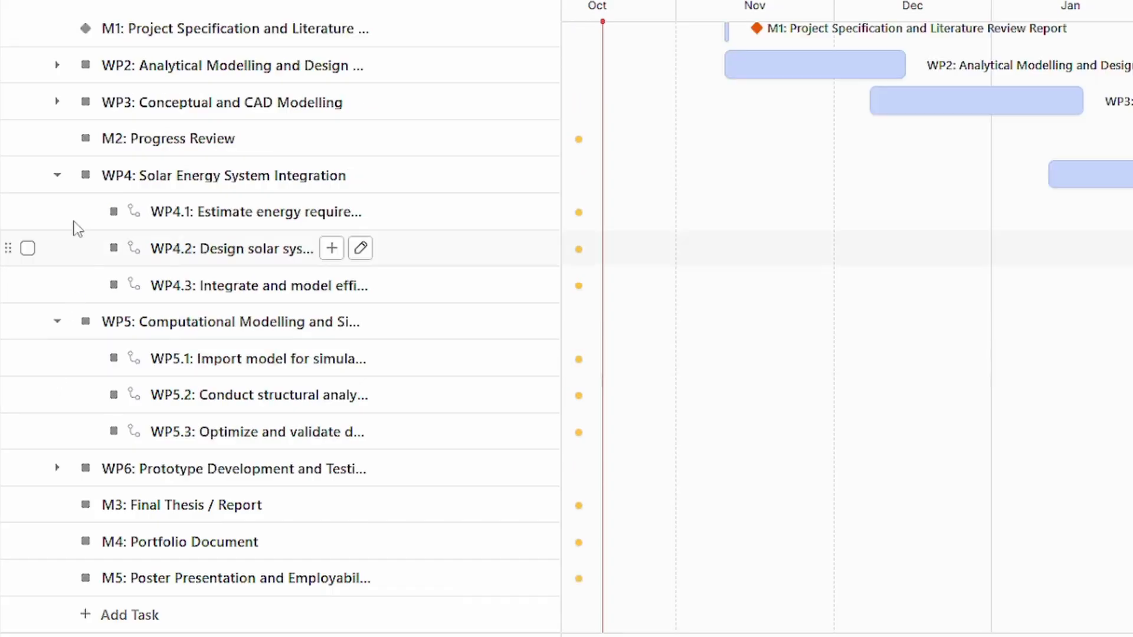
left_click(56, 176)
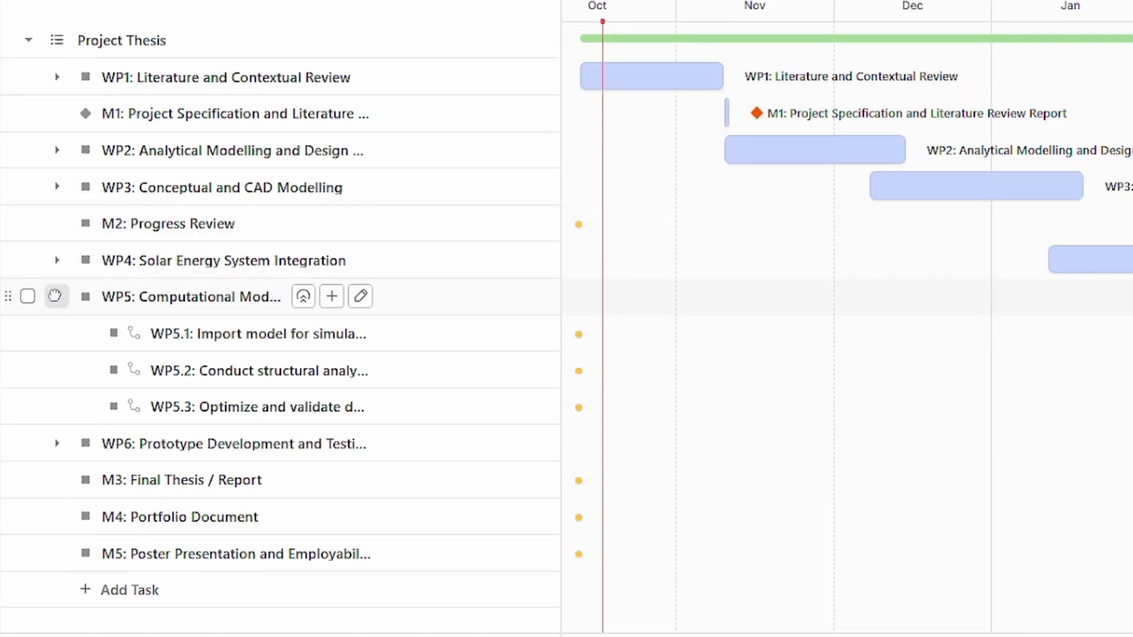
left_click(55, 296)
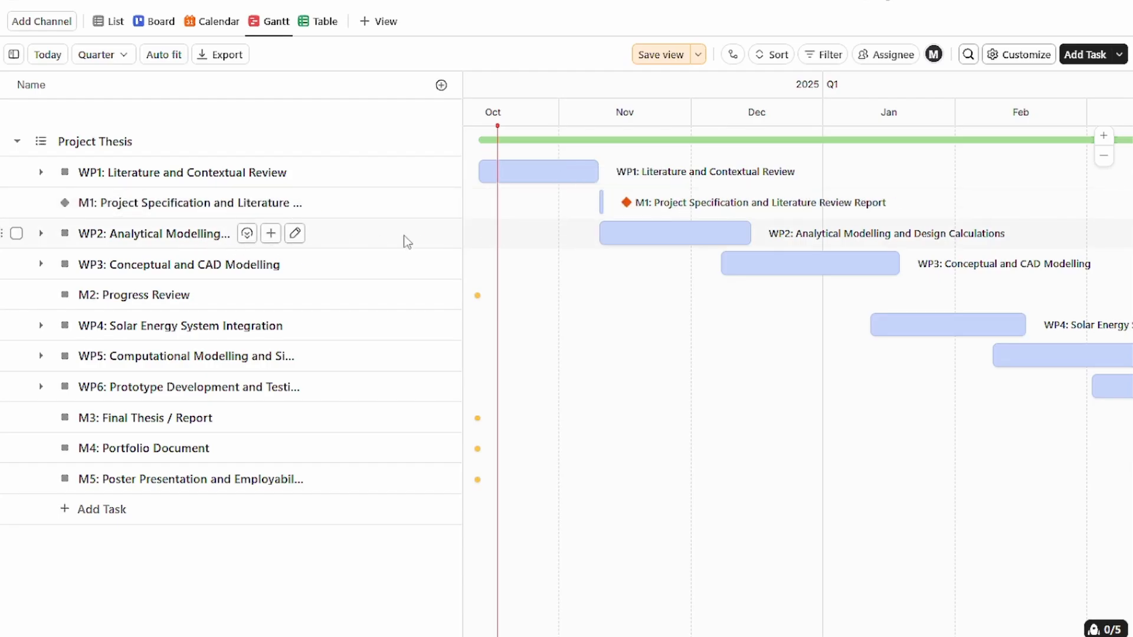
Step: Expand WP2 and, using the Month time period, schedule WP2.1 for about November 10–25
left_click(41, 234)
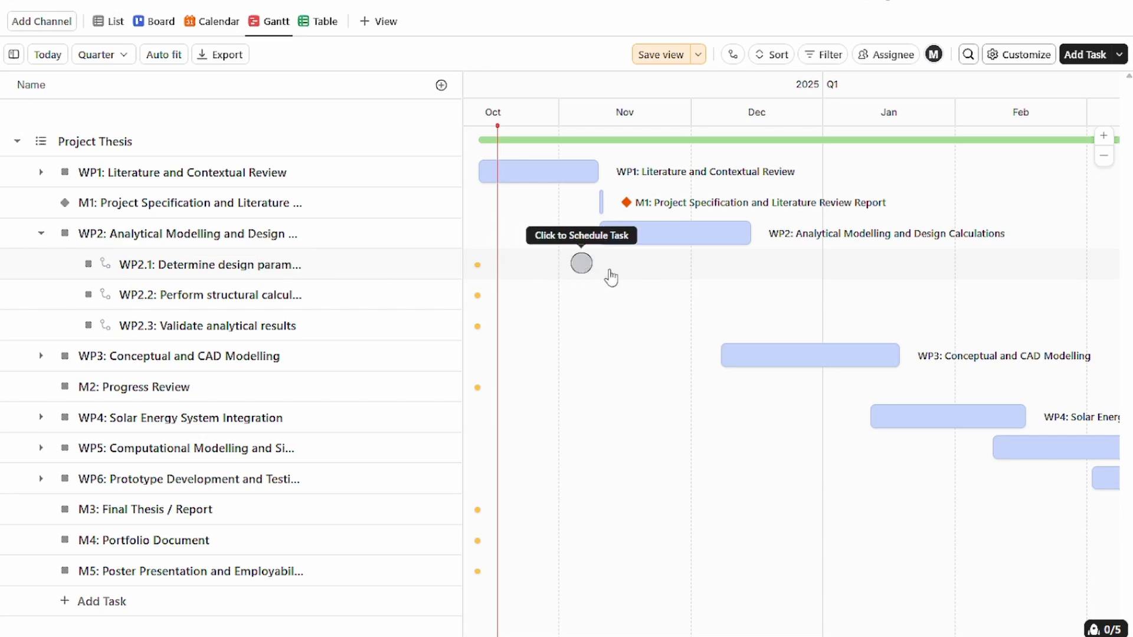
left_click(95, 56)
key("Return")
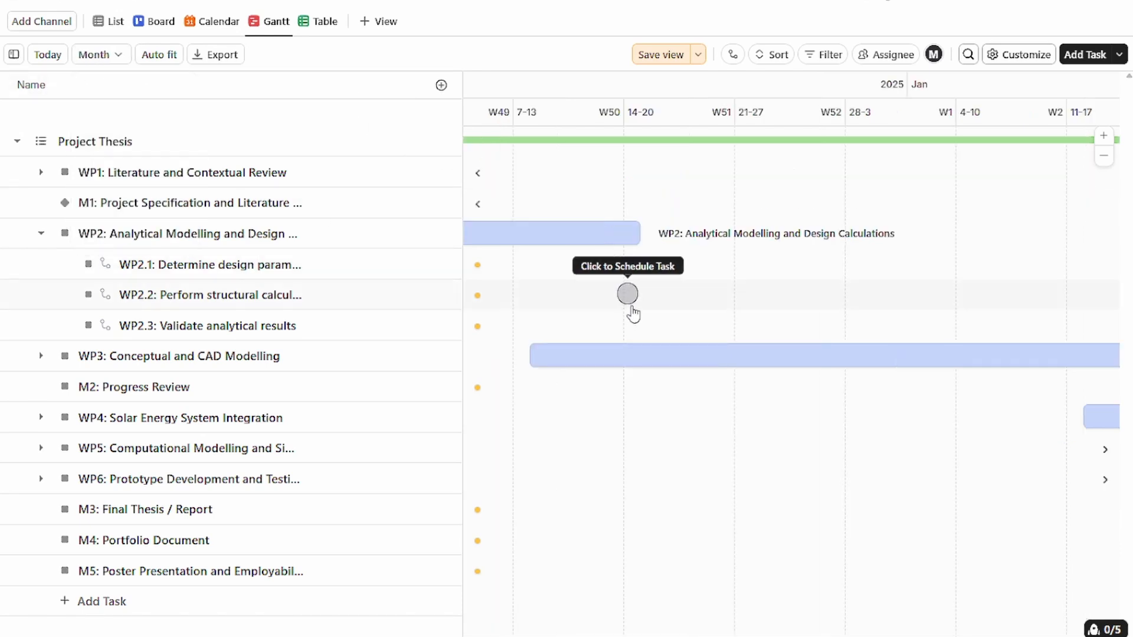
left_click_drag(632, 299, 1012, 321)
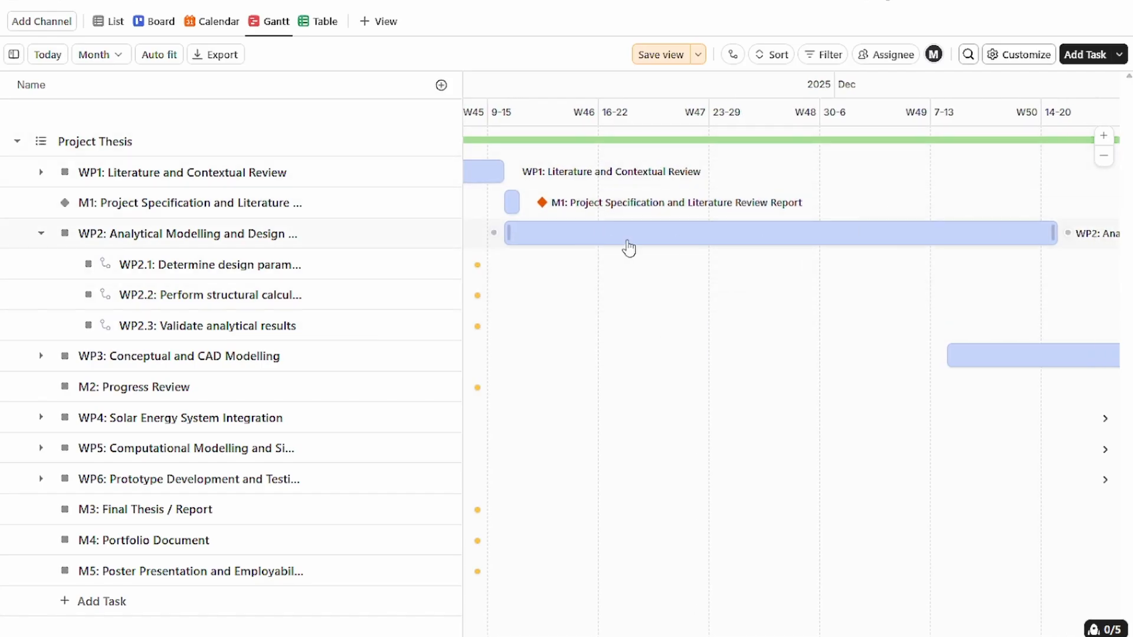
left_click(513, 264)
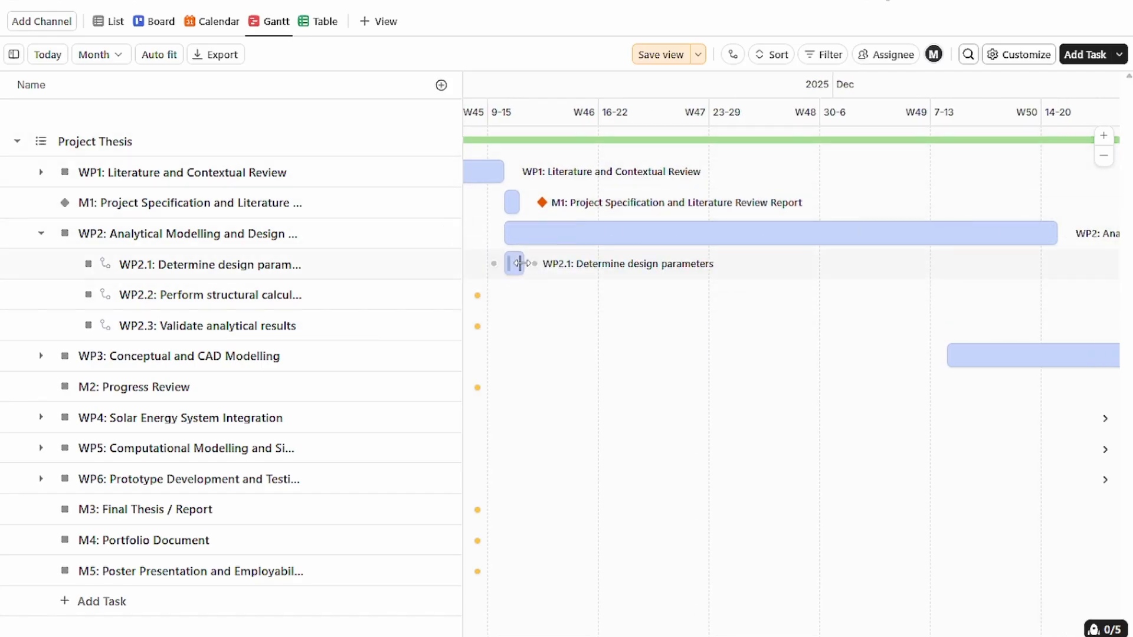
mouse_move(524, 265)
left_mouse_down()
mouse_move(701, 284)
mouse_move(738, 281)
mouse_move(752, 266)
left_mouse_up()
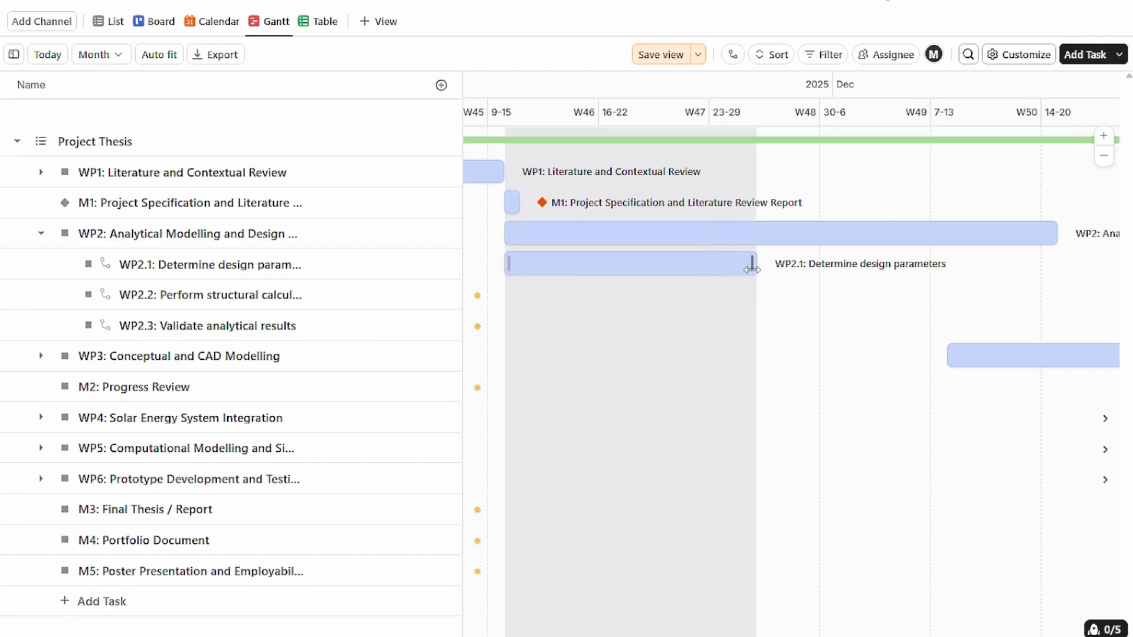
Step: Schedule WP2.2 for November 21 to December 8 and WP2.3 for December 4 to 14 on the timeline
left_click(685, 293)
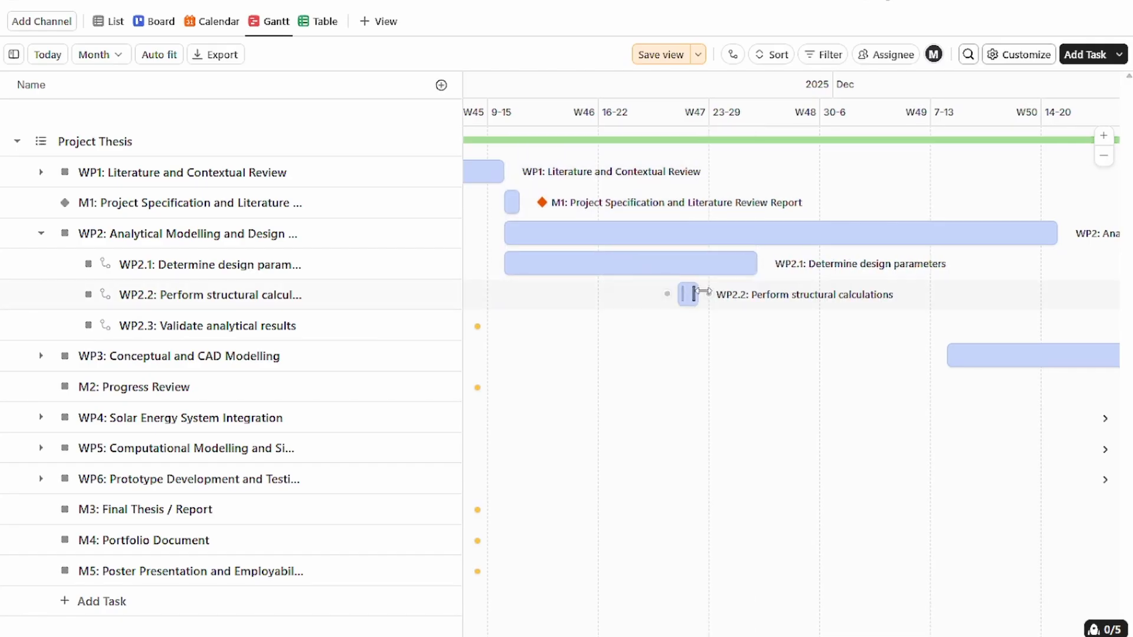
left_click_drag(702, 292, 959, 298)
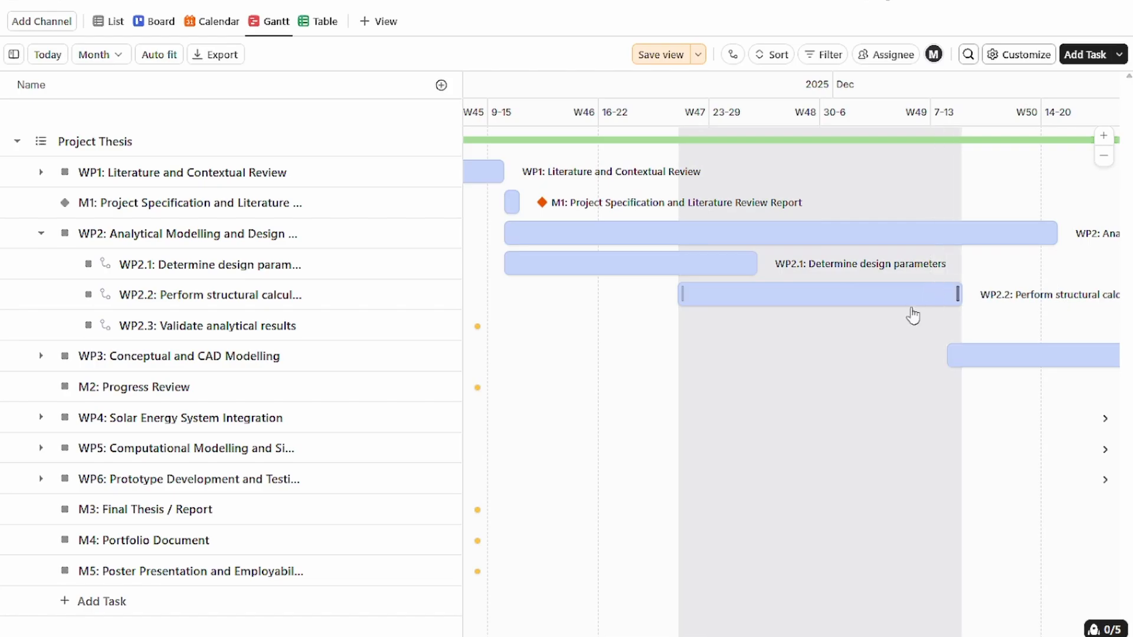
left_click(903, 326)
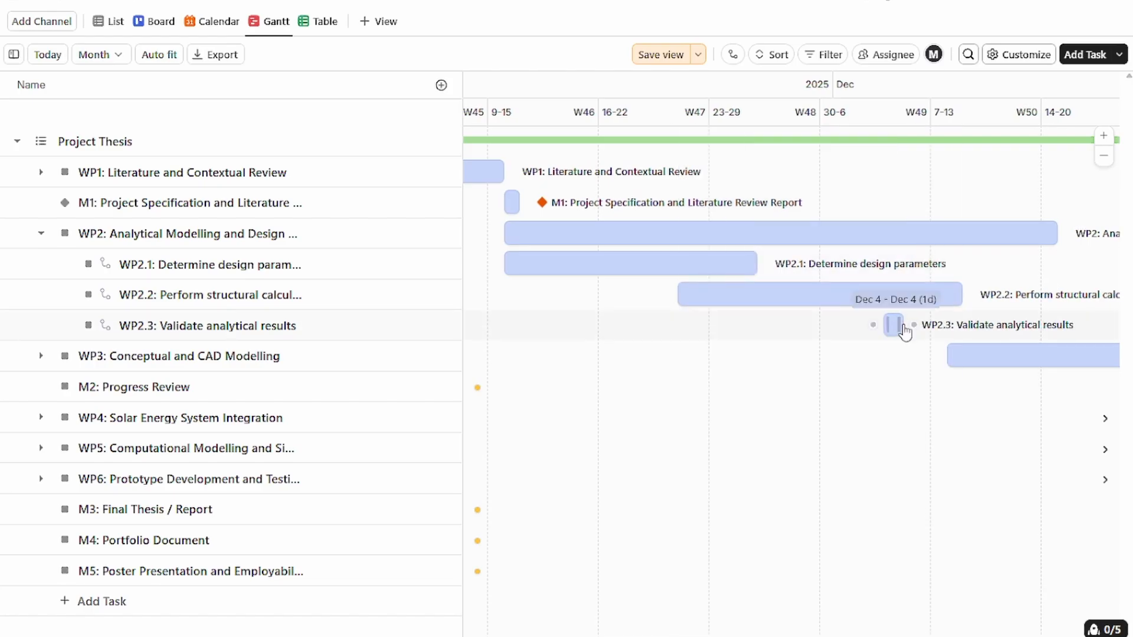
left_click_drag(898, 325, 1056, 315)
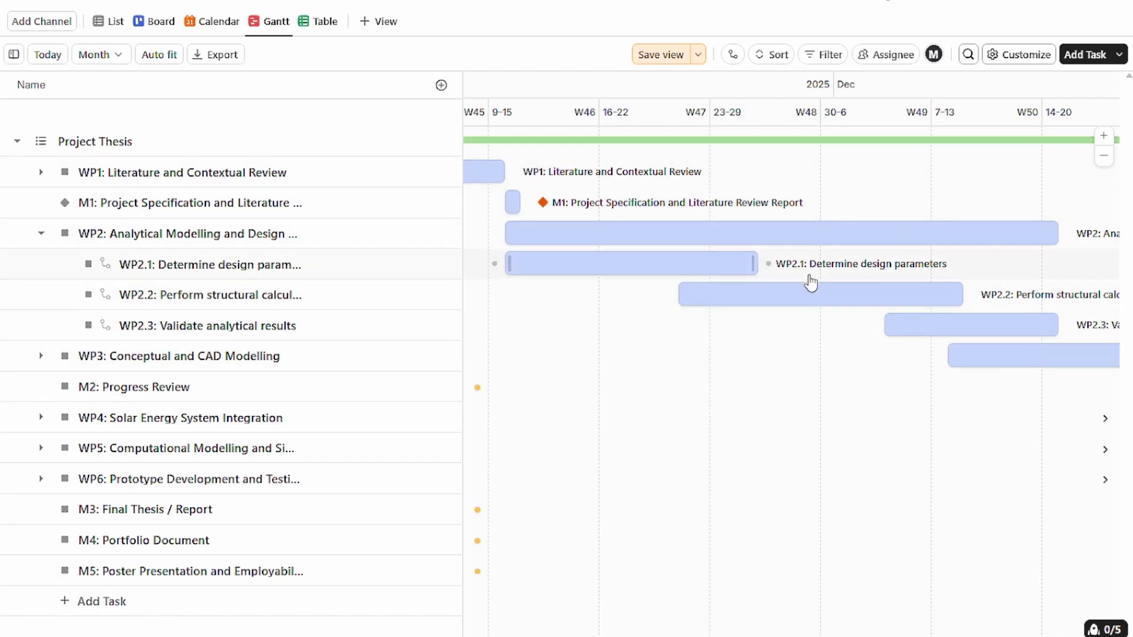
Step: Collapse the subtasks of WP2 with the timeline showing December 2025 to January 2026
left_click_drag(858, 404, 478, 385)
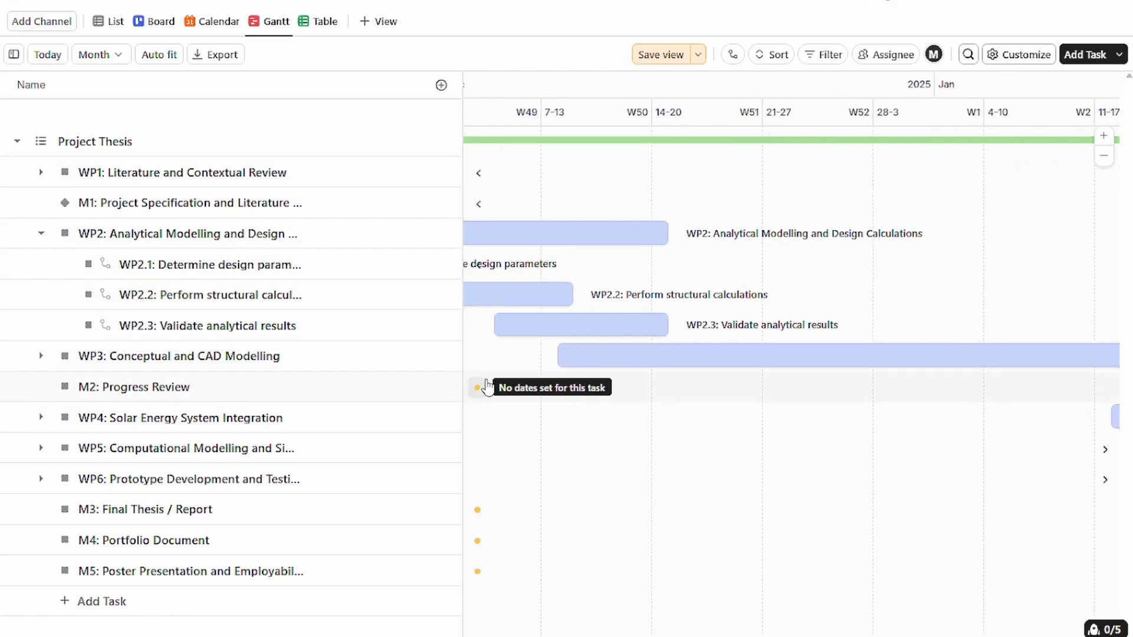
left_click(41, 233)
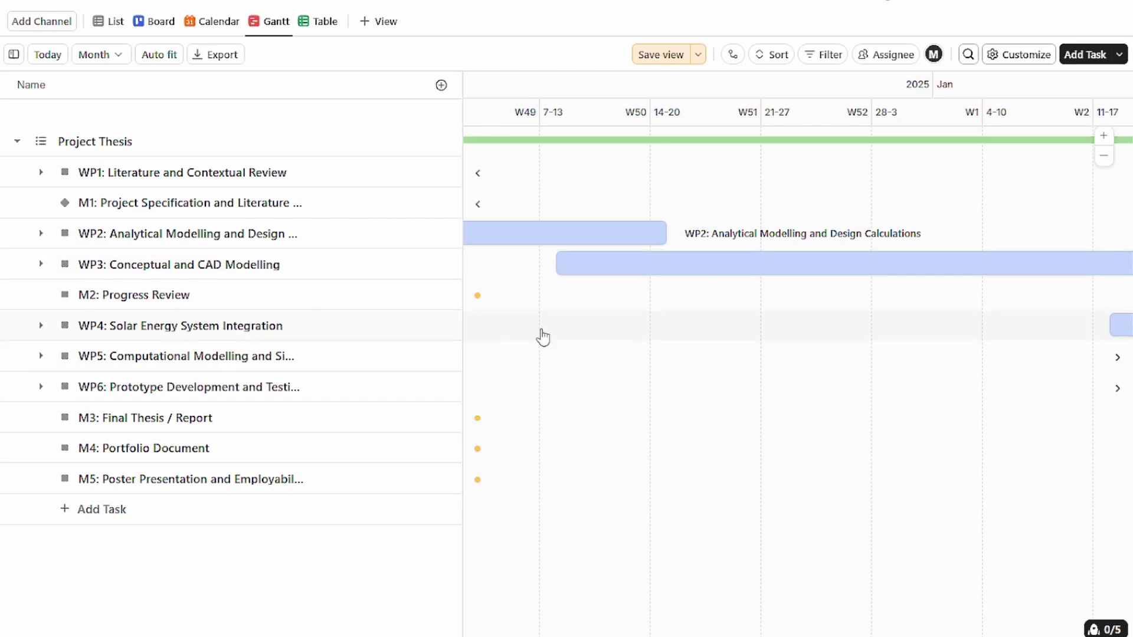
left_click_drag(642, 336, 557, 337)
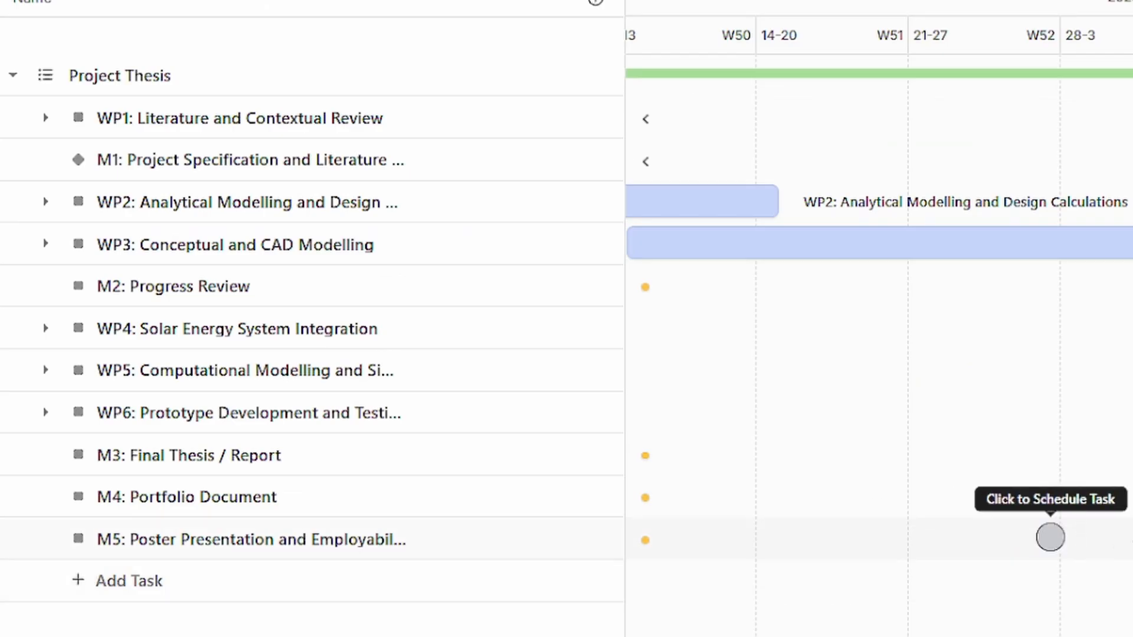
Step: Open the "M2: Progress Review" task and change its task type to Milestone
left_click(171, 284)
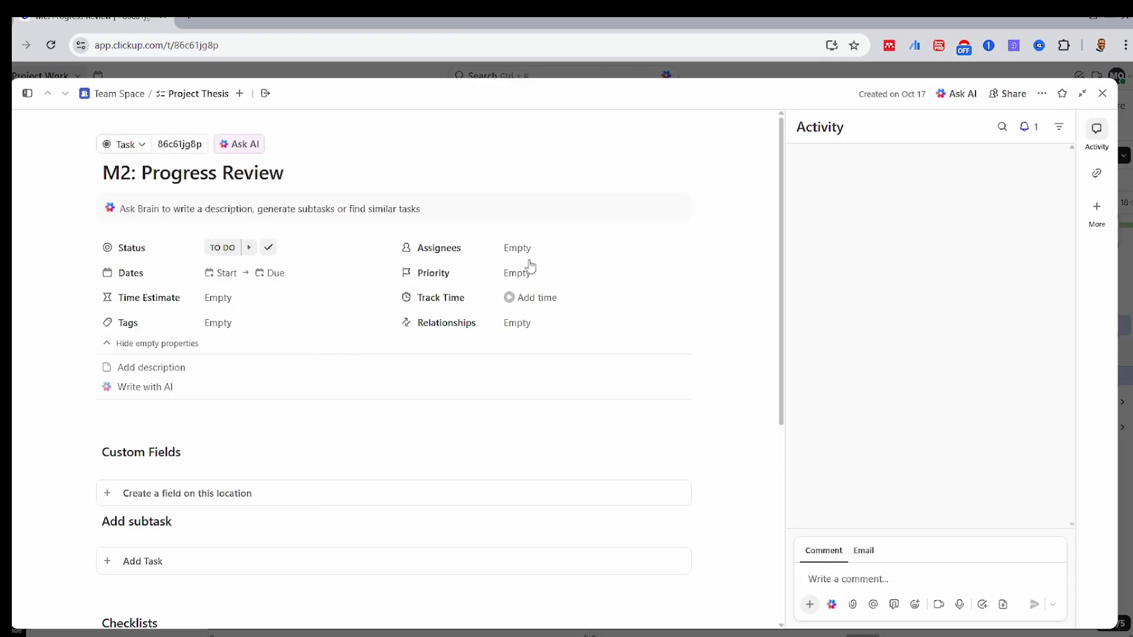
left_click(141, 147)
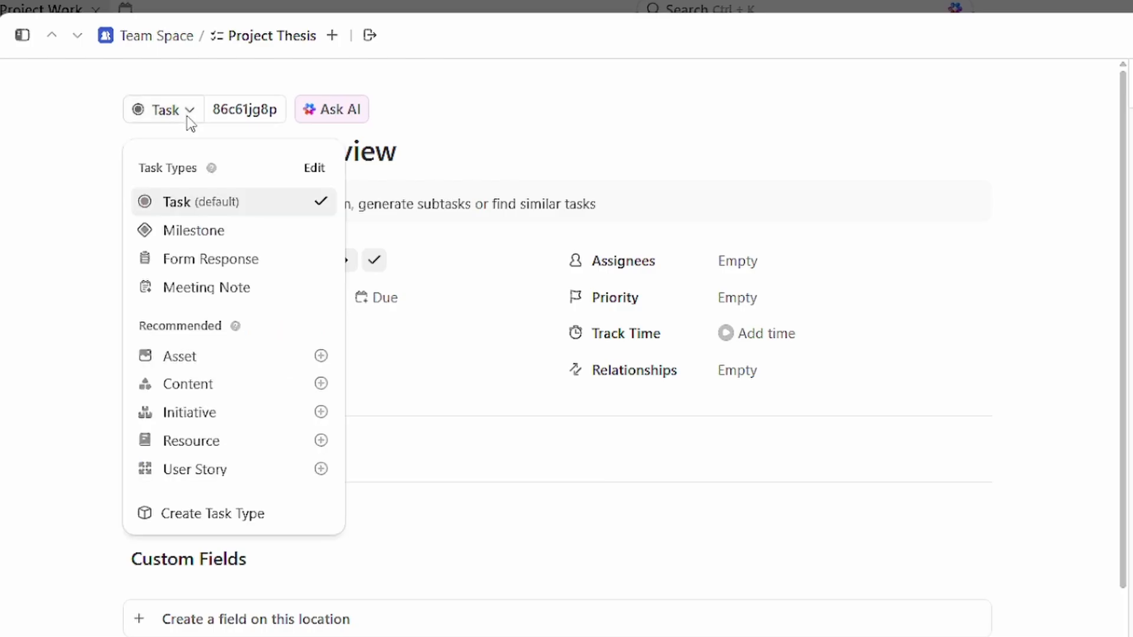
left_click(193, 230)
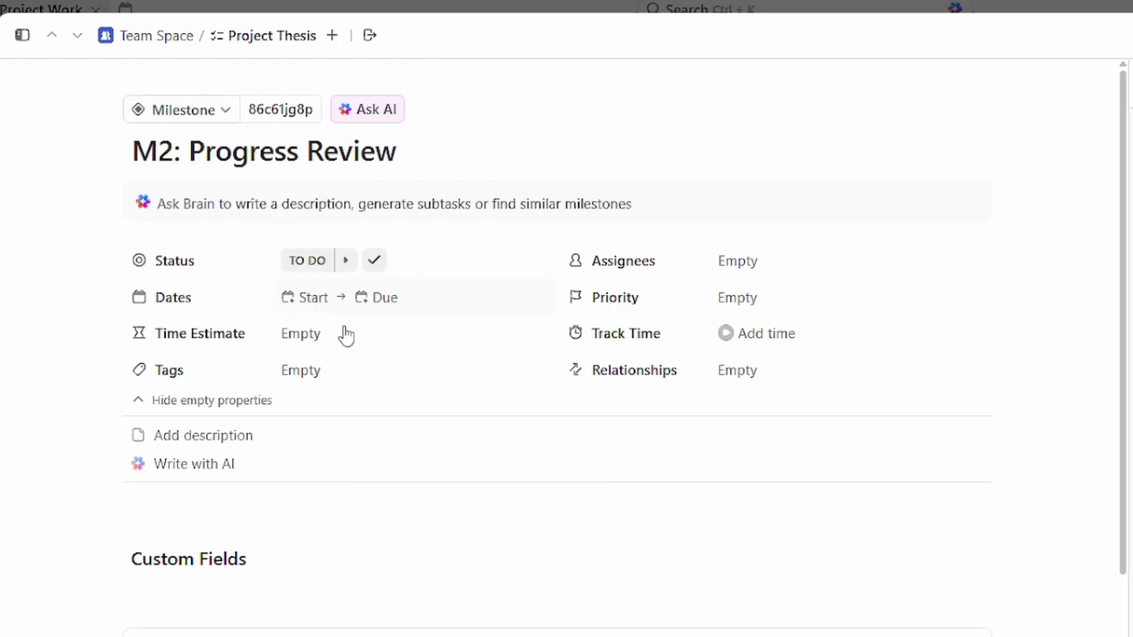
left_click(227, 118)
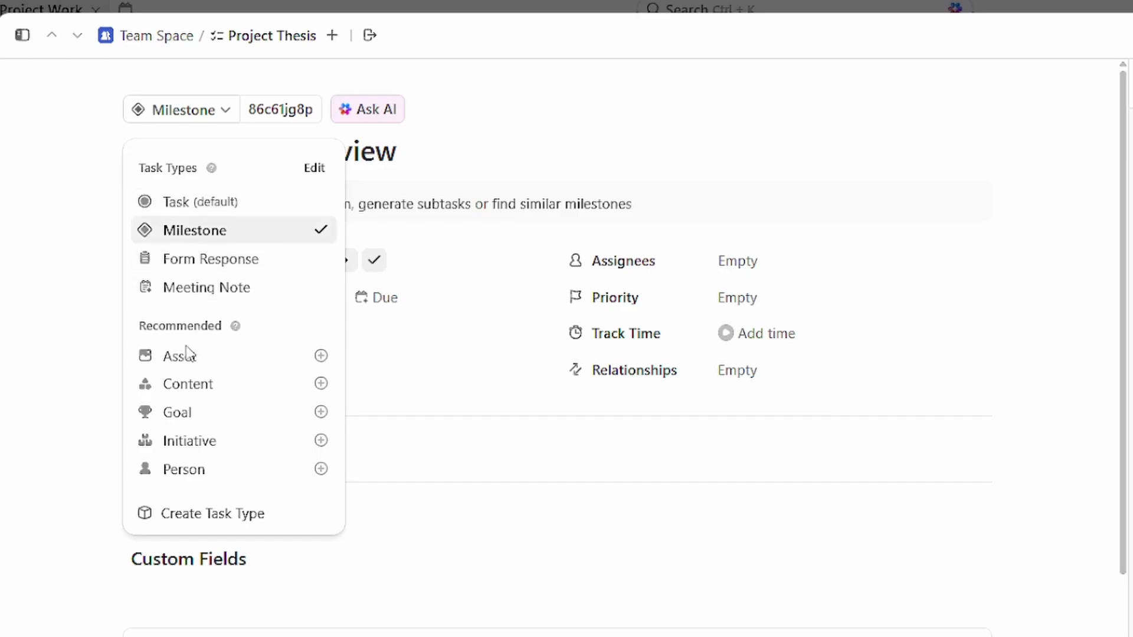
left_click(191, 230)
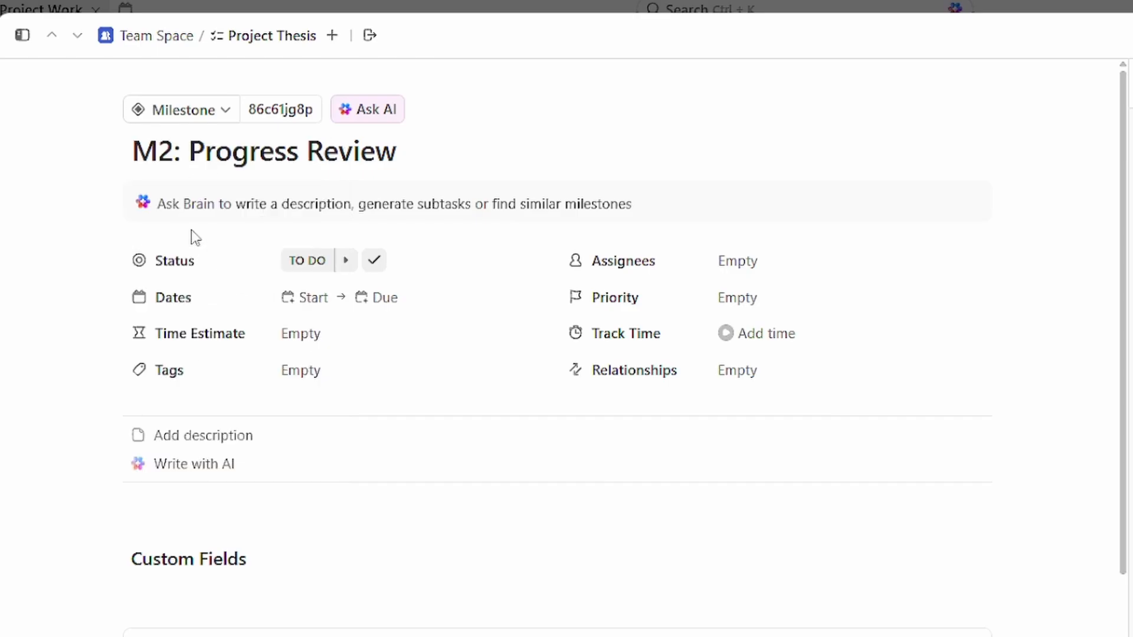
Step: Set both the start date and due date of M2: Progress Review to December 14, 2025
left_click(317, 298)
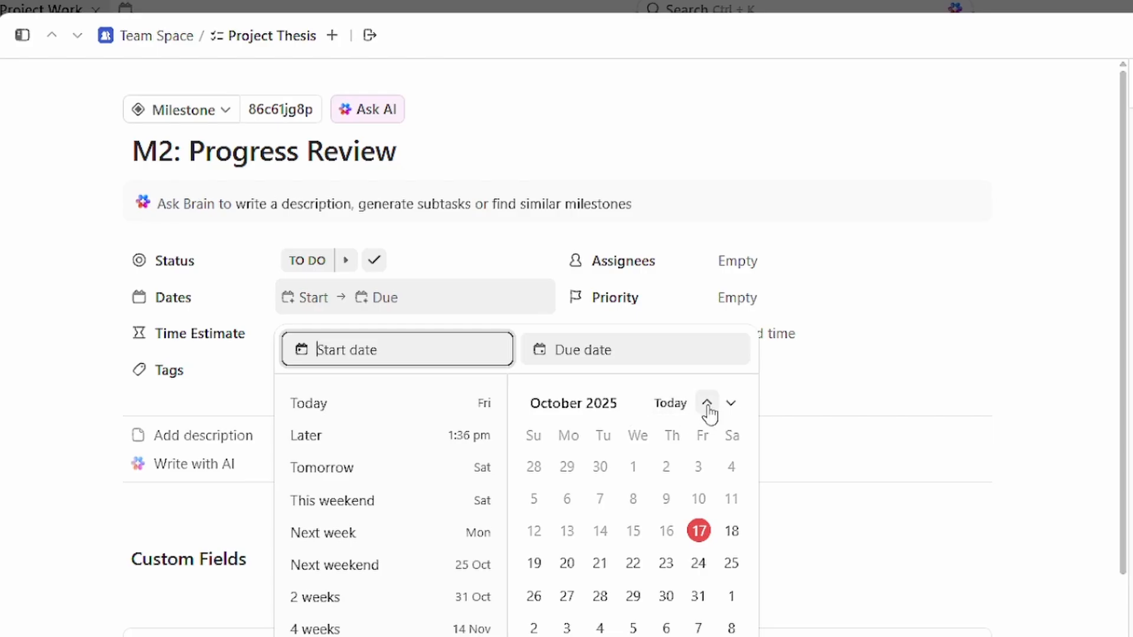
left_click(731, 404)
left_click(732, 405)
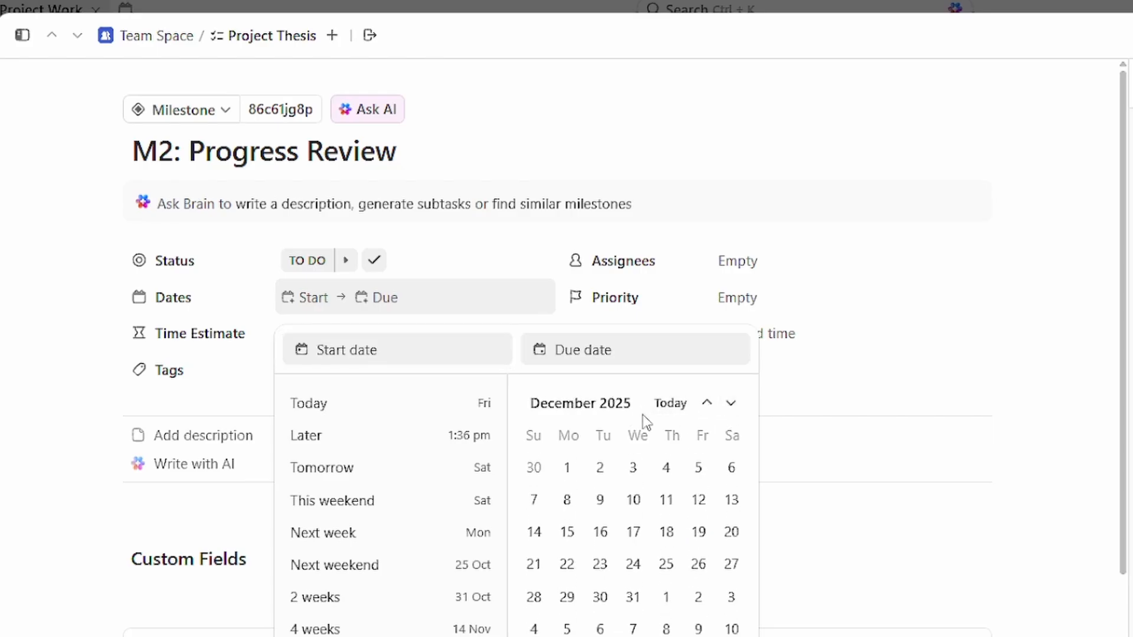
left_click(536, 531)
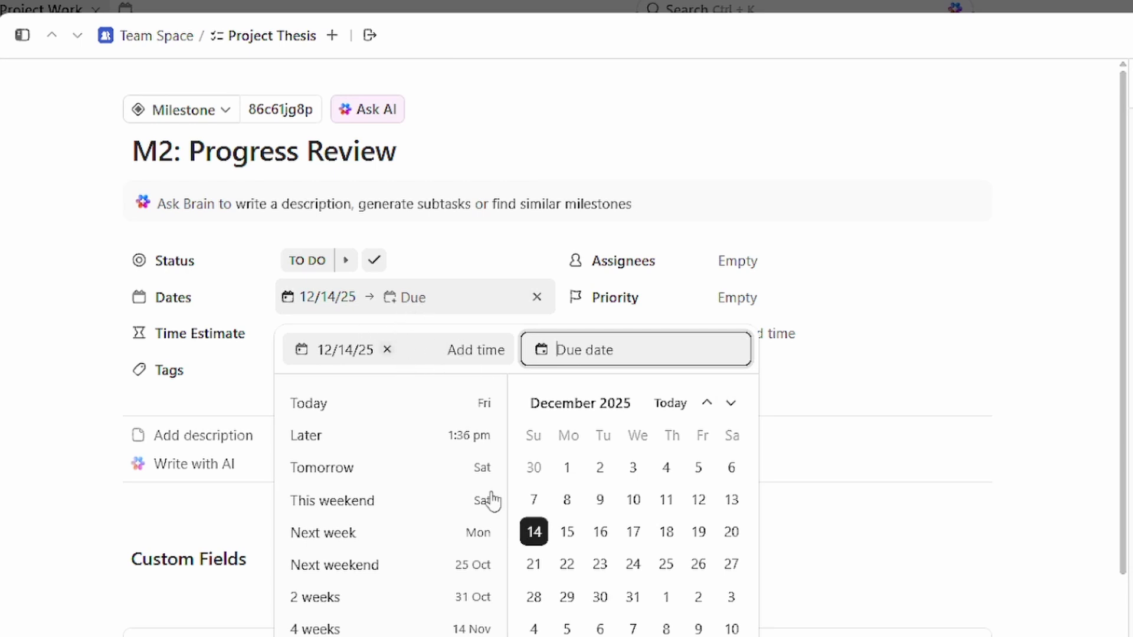
left_click(533, 531)
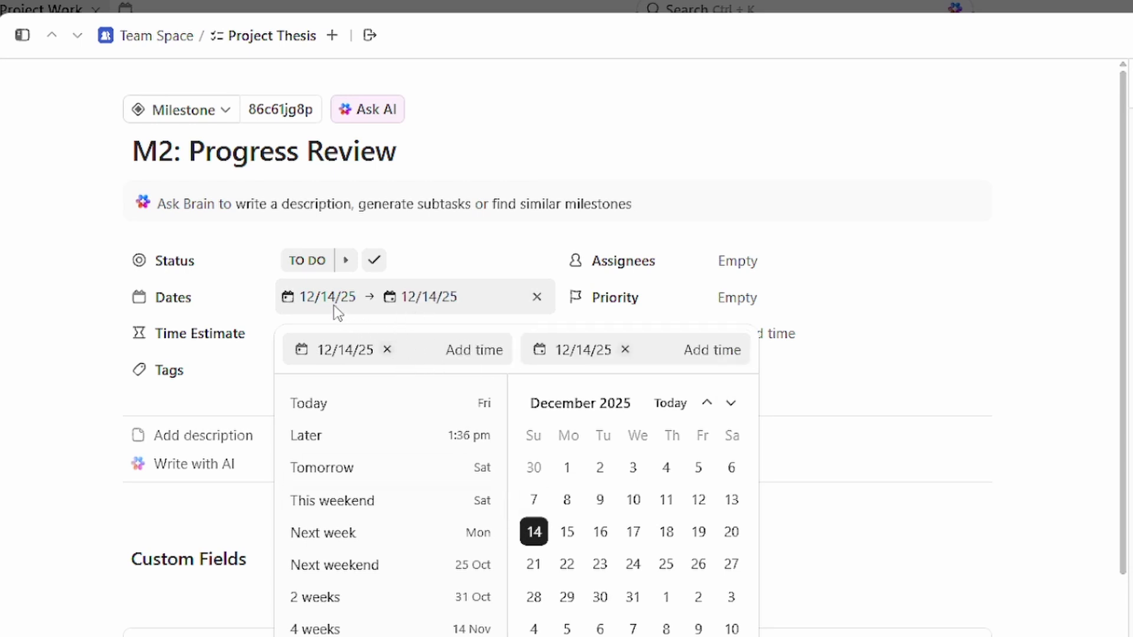
left_click(833, 439)
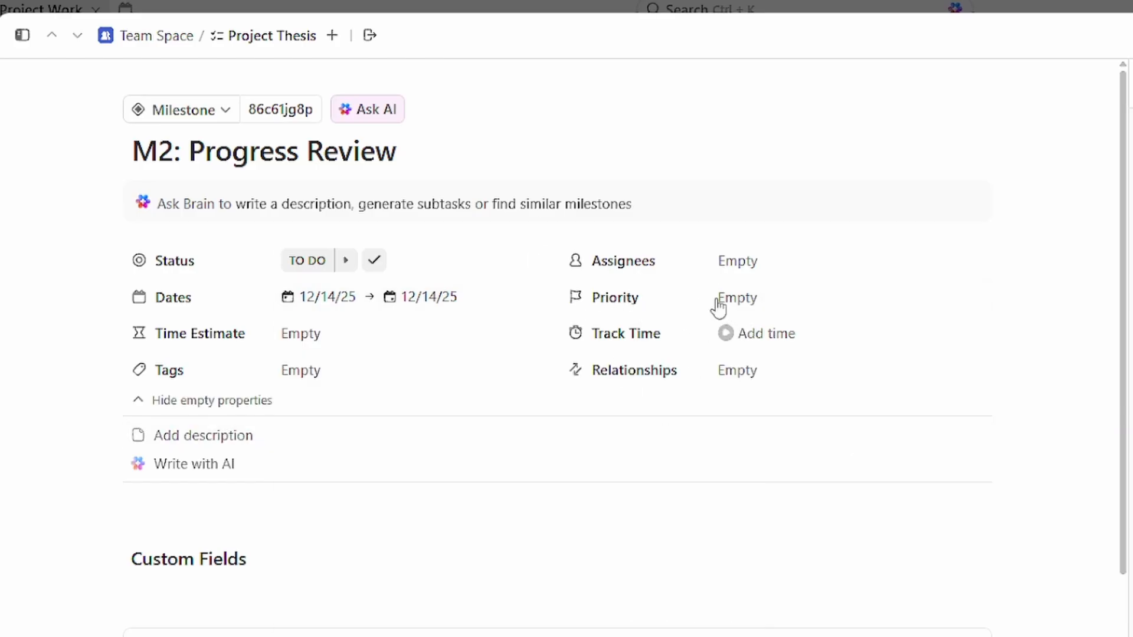
Step: Set the priority of the M2 milestone to Urgent and assign it to yourself
left_click(737, 304)
left_click(767, 384)
left_click(742, 270)
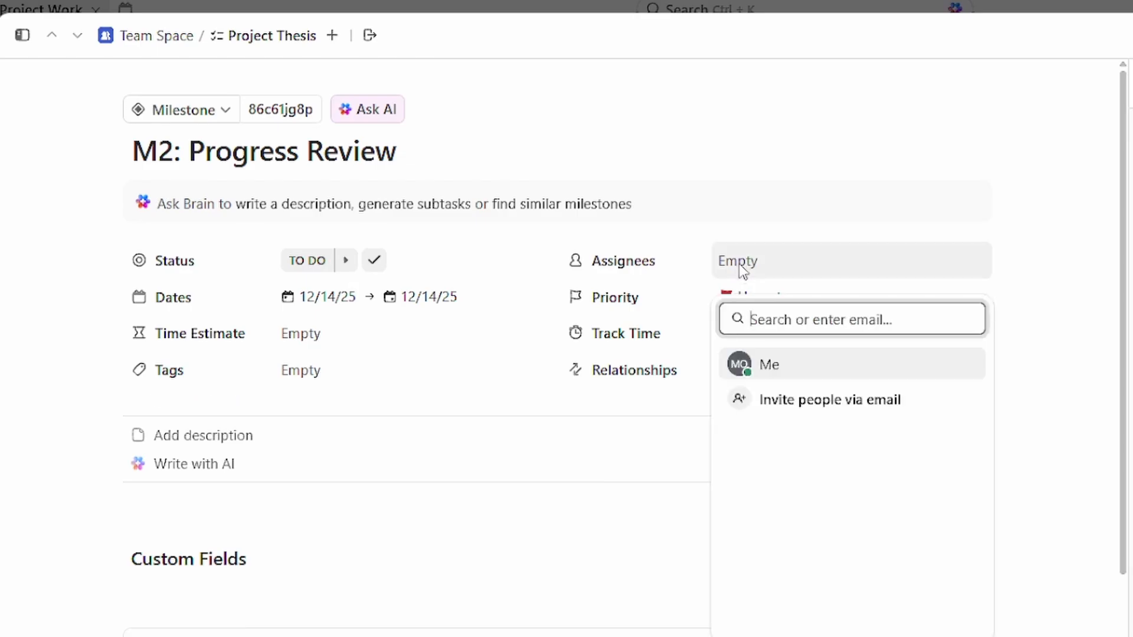
left_click(746, 272)
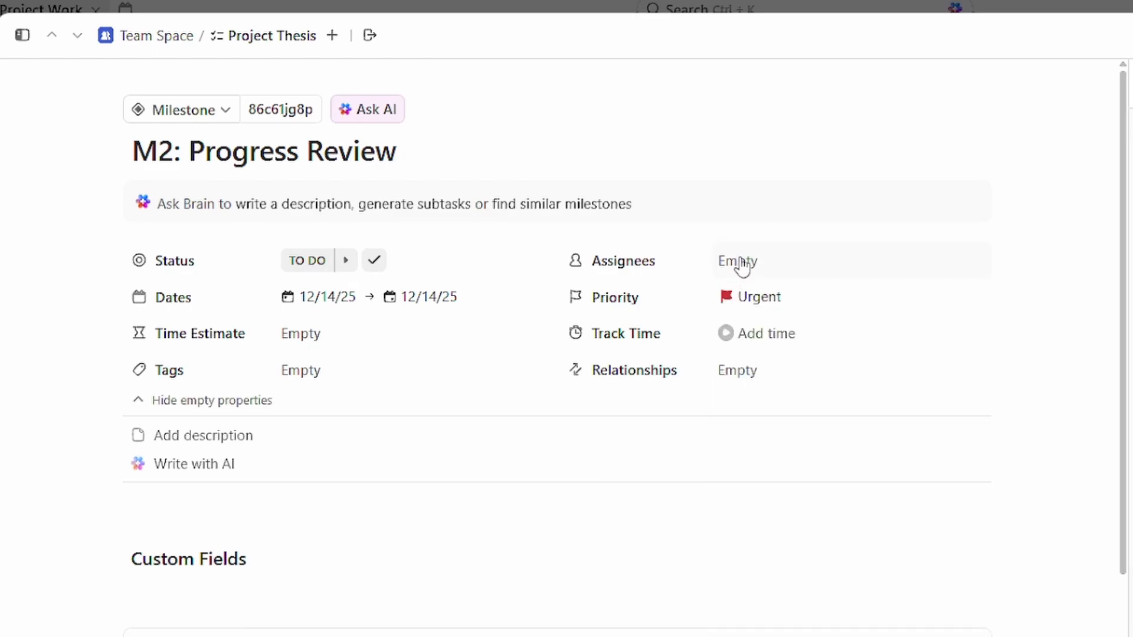
left_click(743, 269)
left_click(761, 363)
Step: Set the time estimate of the M2 milestone to 1d
left_click(308, 344)
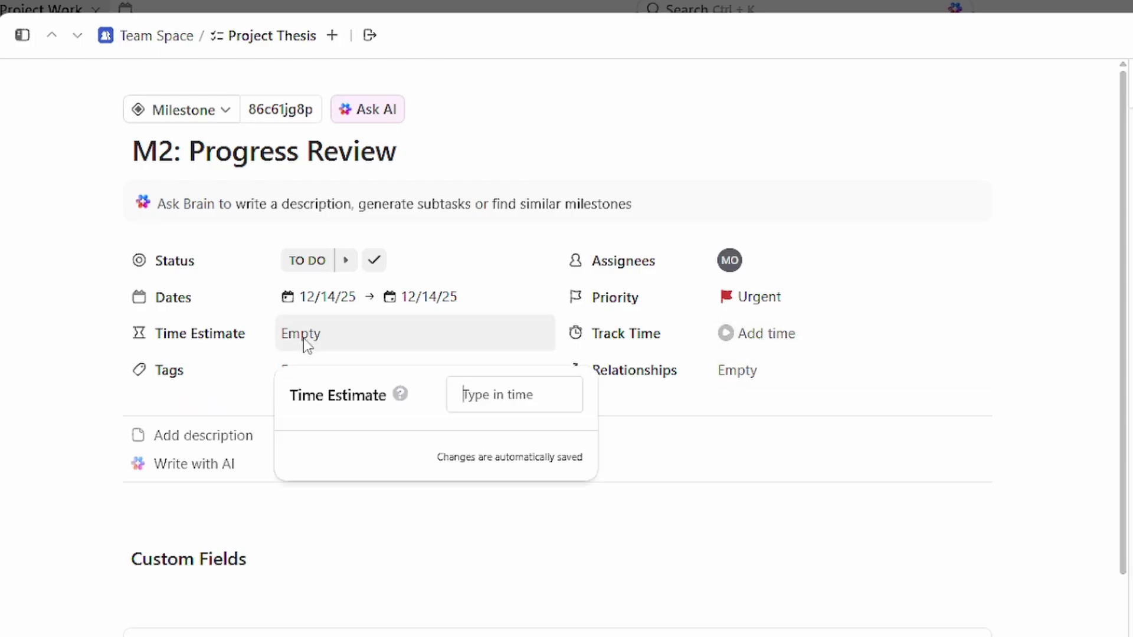
type("1d")
key("Return")
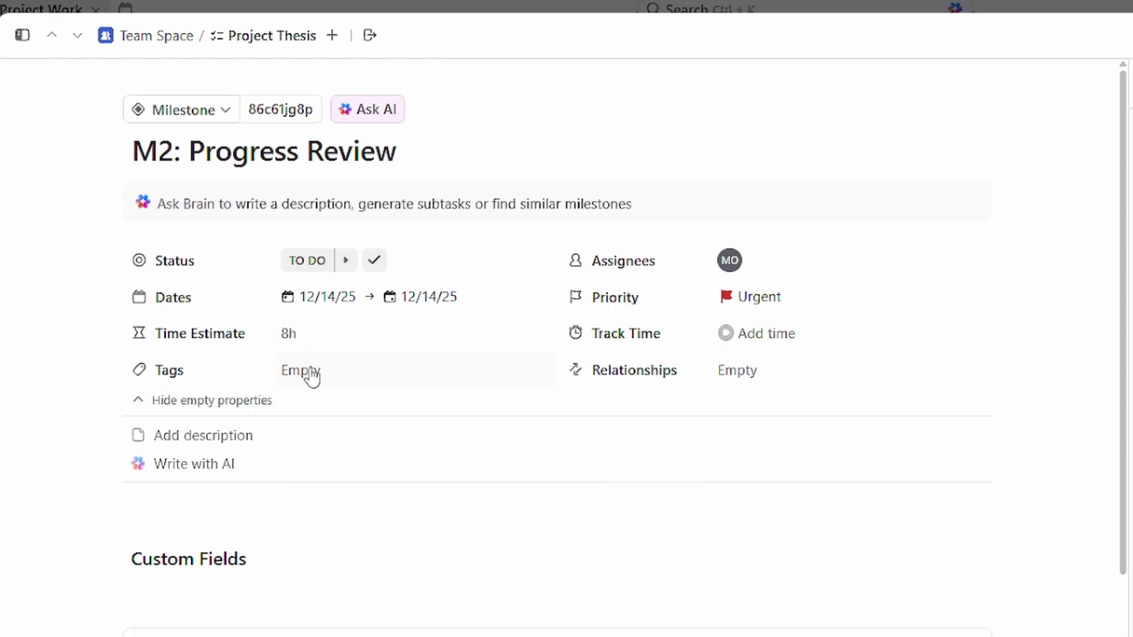
Step: Create a "Technical Report" tag and apply it to the M2 milestone
left_click(309, 373)
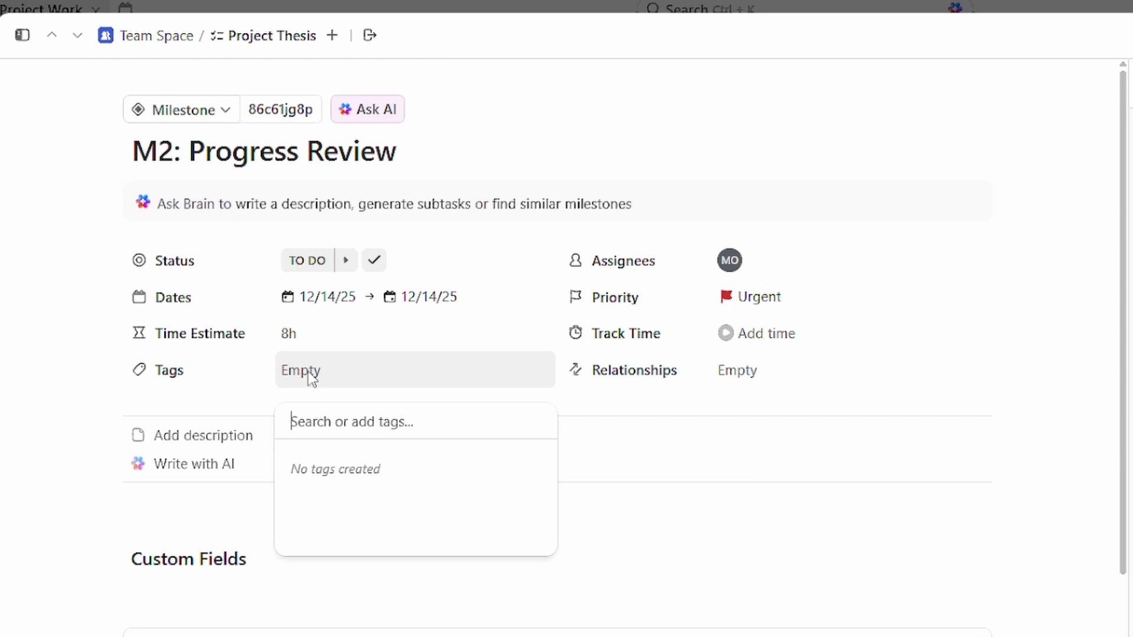
type("Technical Repor")
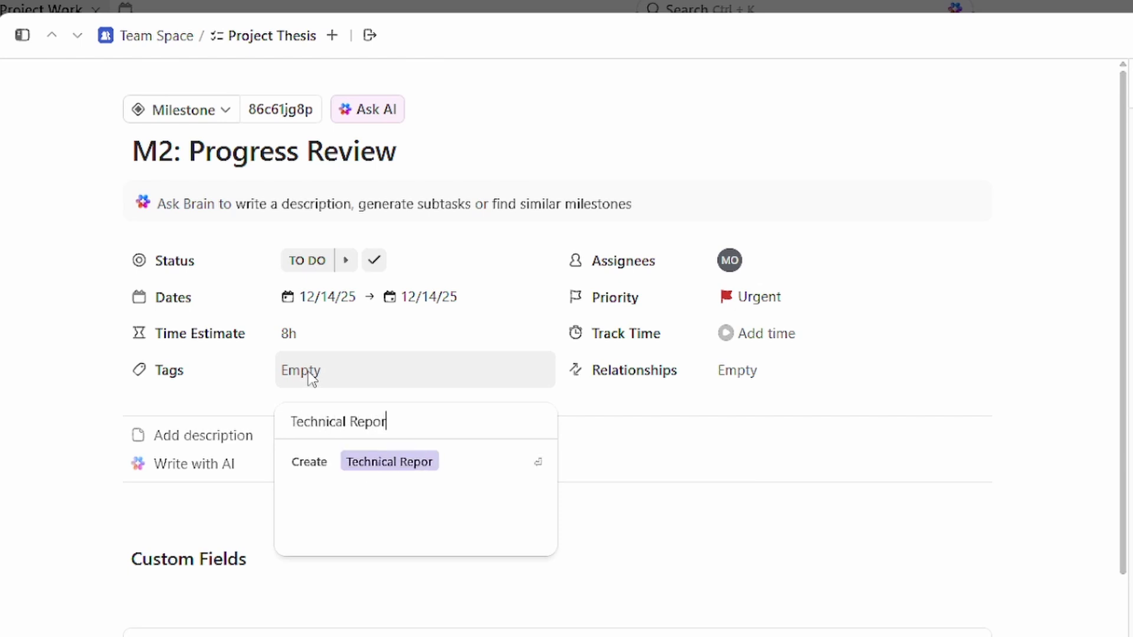
type("t")
key("Return")
left_click(196, 506)
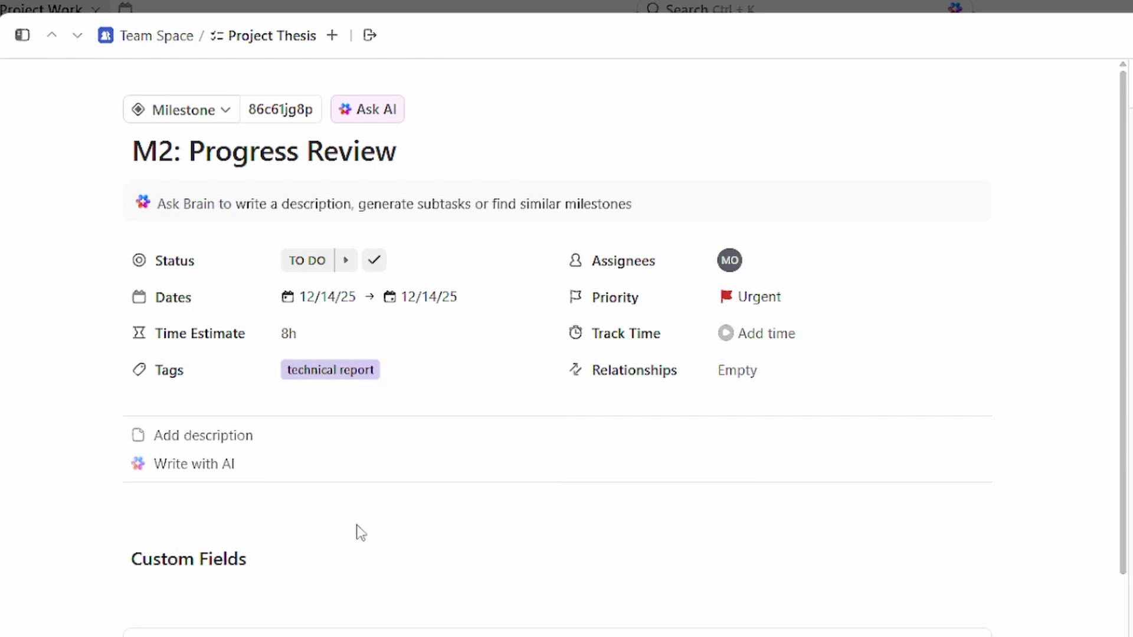
Step: Examine the M2 milestone's remaining sections and its Write with AI options, and return to the Gantt chart
scroll(356, 531, "down", 5)
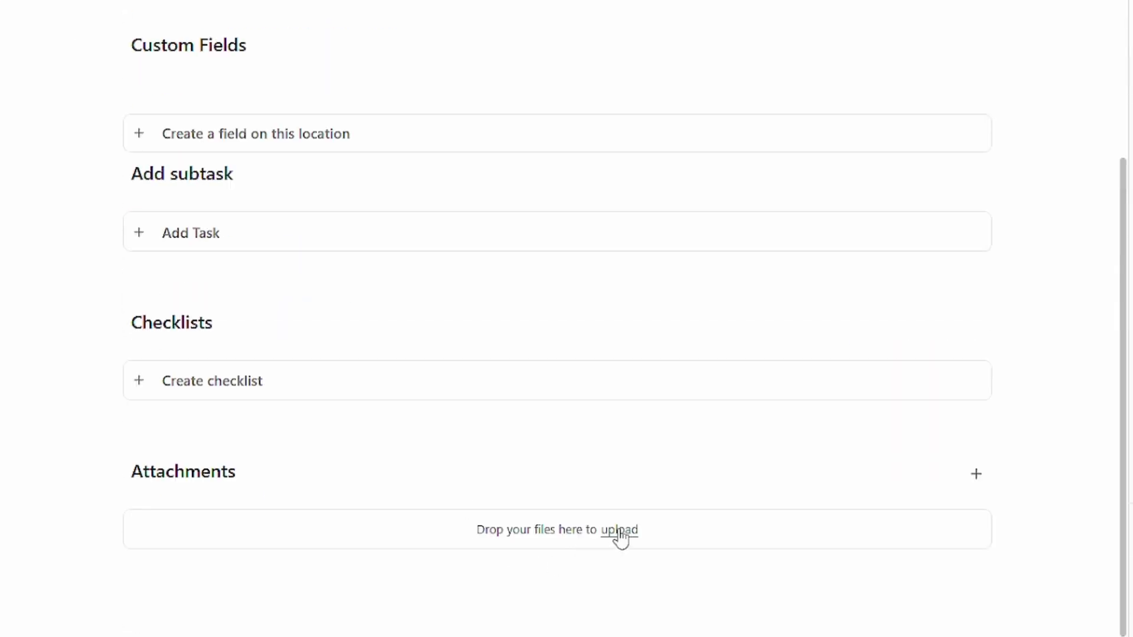
scroll(616, 527, "up", 5)
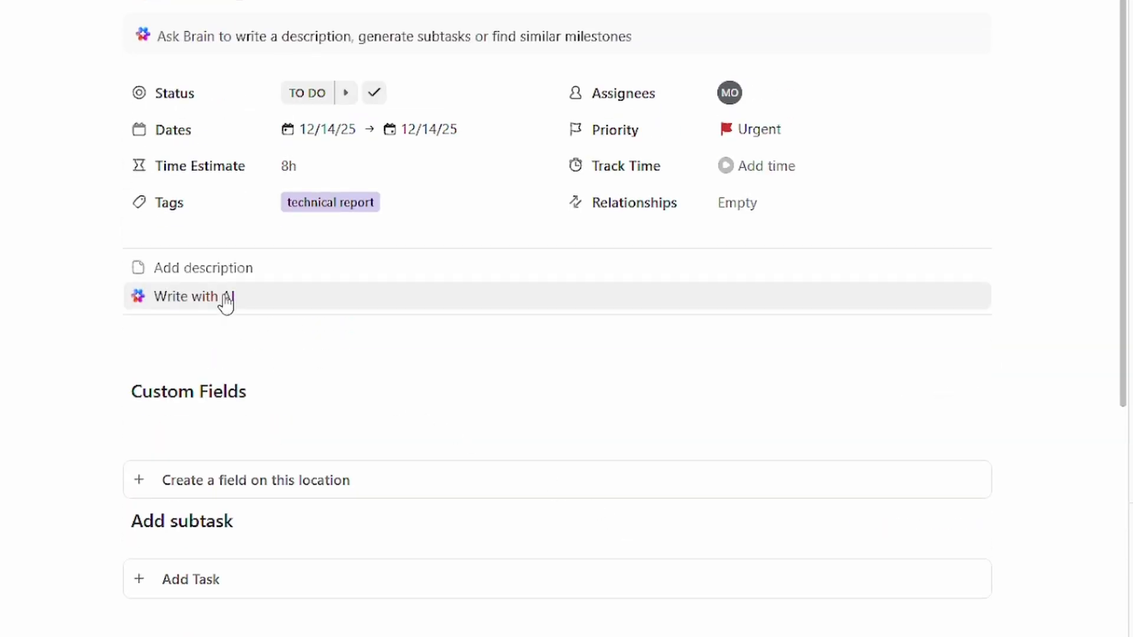
left_click(226, 301)
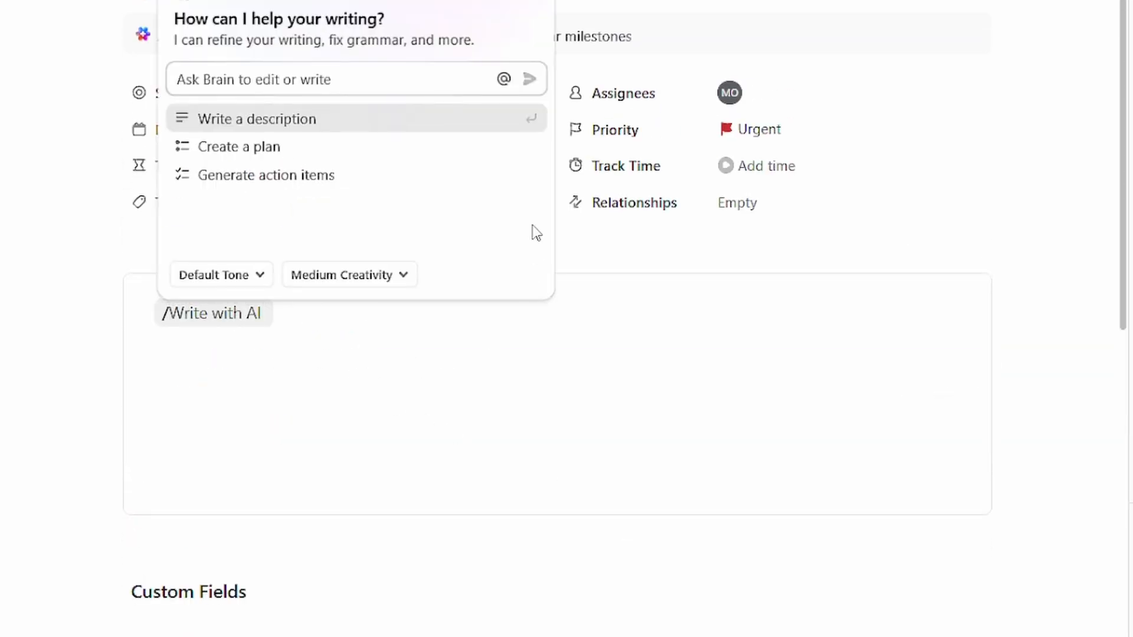
key("Down")
left_click(665, 357)
left_click(498, 417)
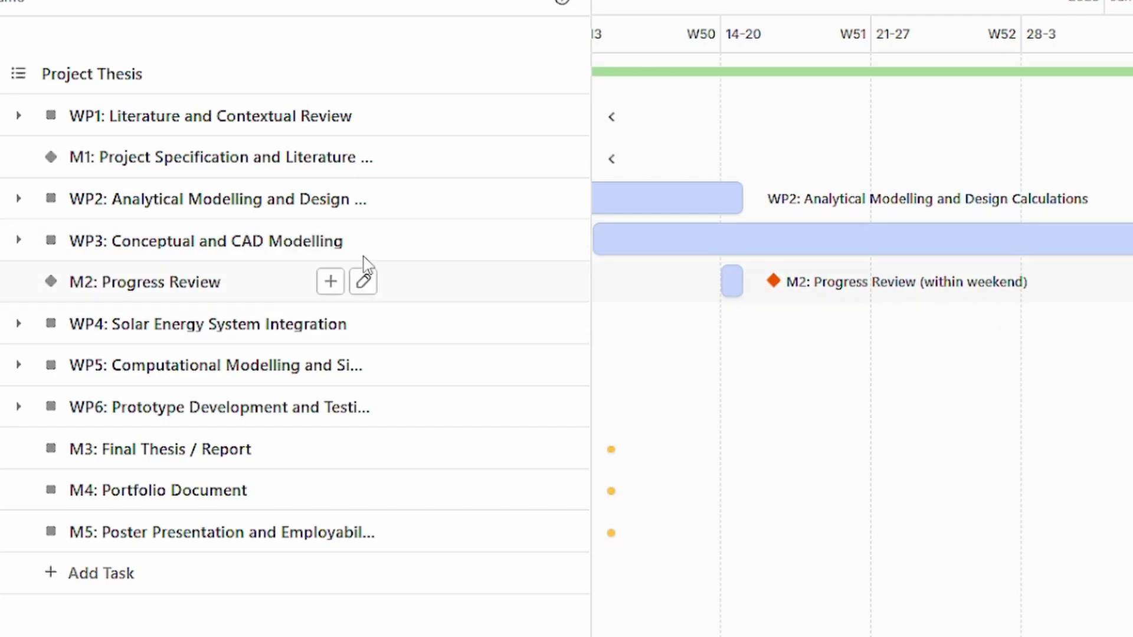
left_click(20, 324)
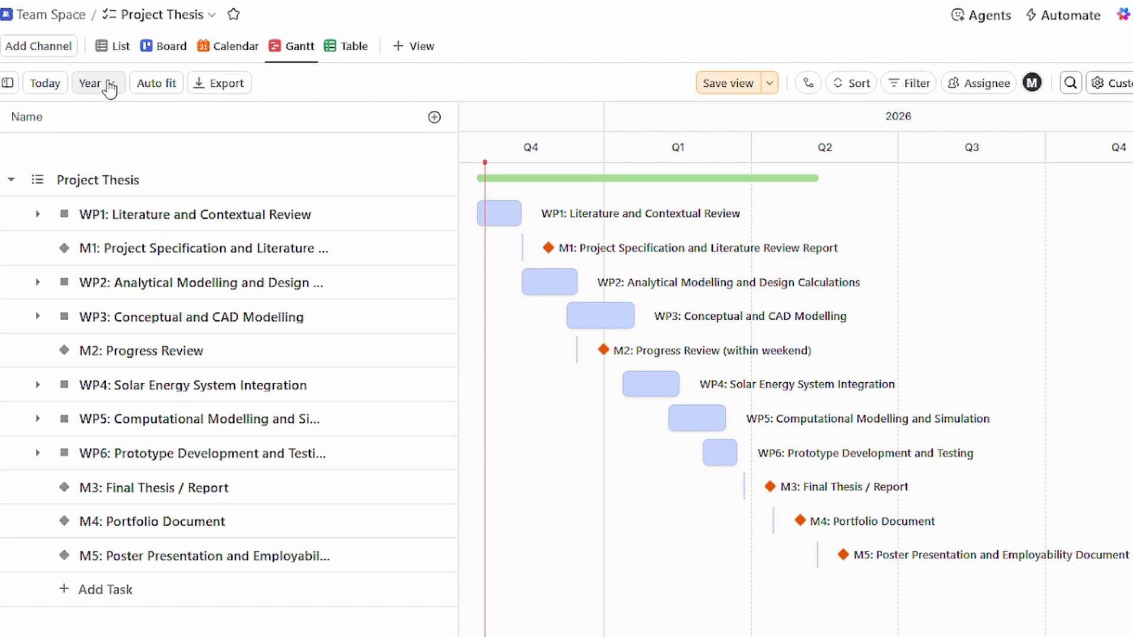
left_click(111, 85)
left_click(112, 86)
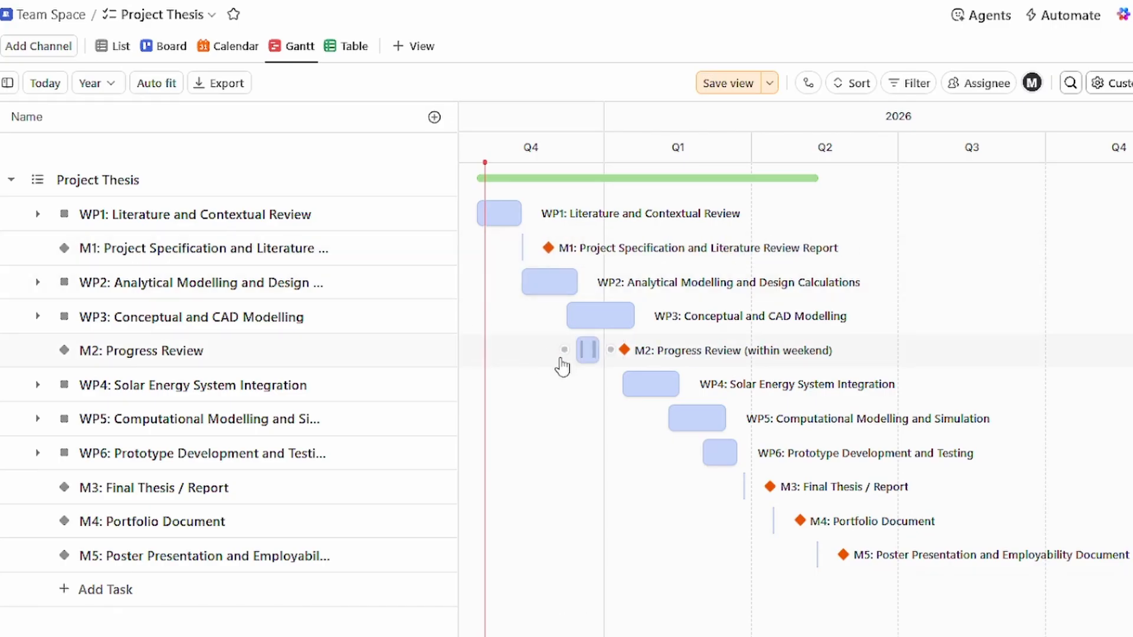
mouse_move(560, 361)
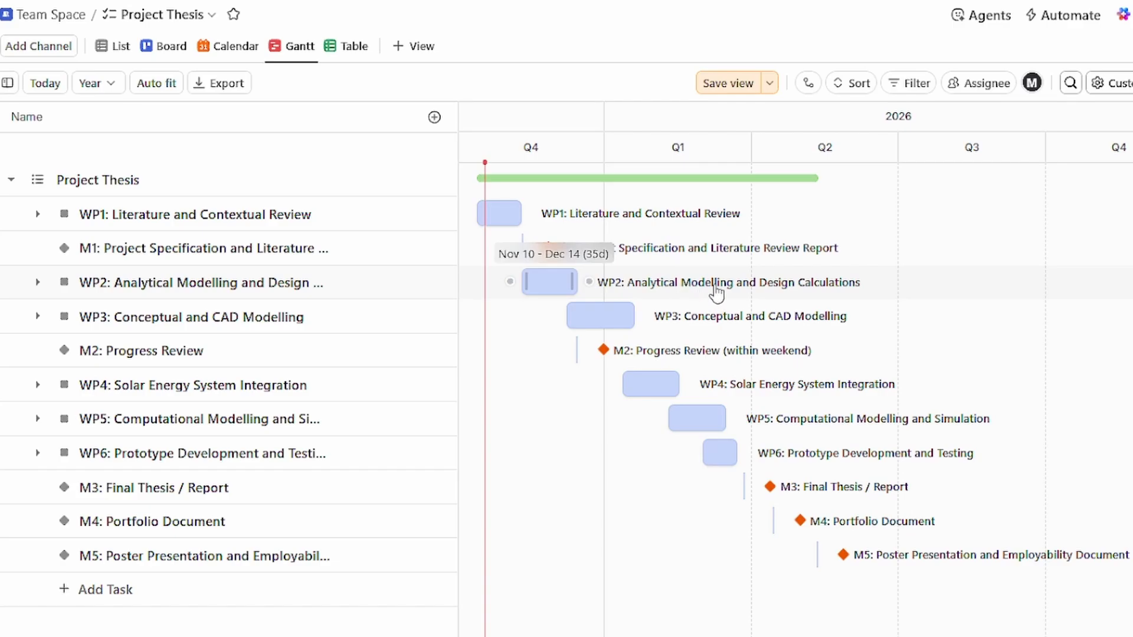
Step: Add a dependency from the end of WP1 to the start of WP2 and, with WP2 expanded, from WP2.2 to WP3
left_click_drag(533, 214, 514, 292)
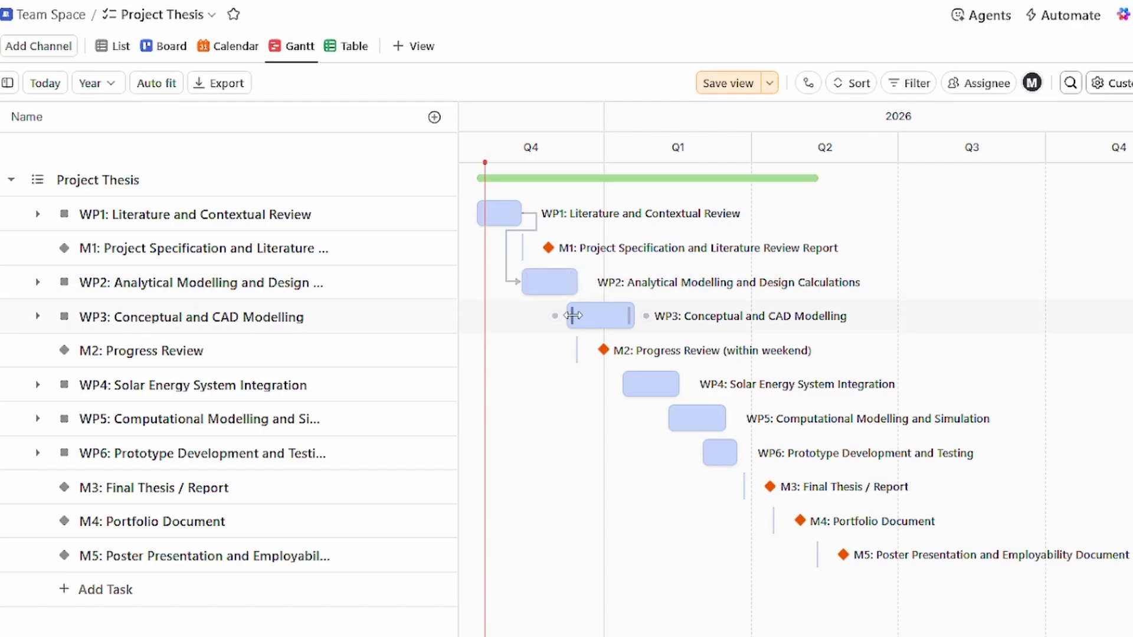
left_click(37, 282)
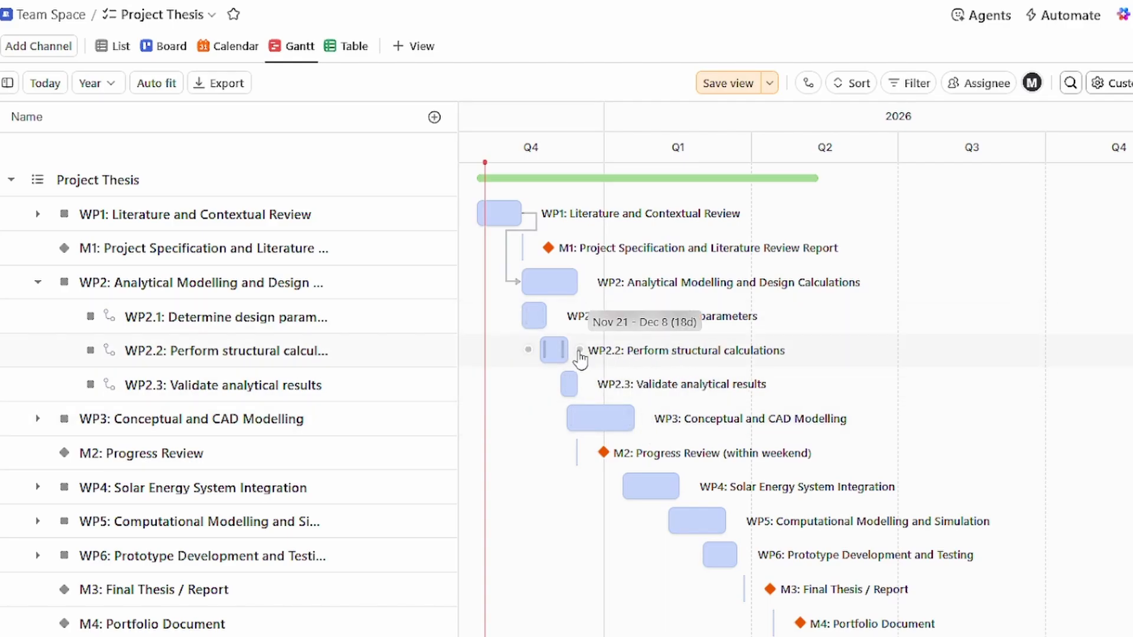
left_click_drag(580, 353, 555, 420)
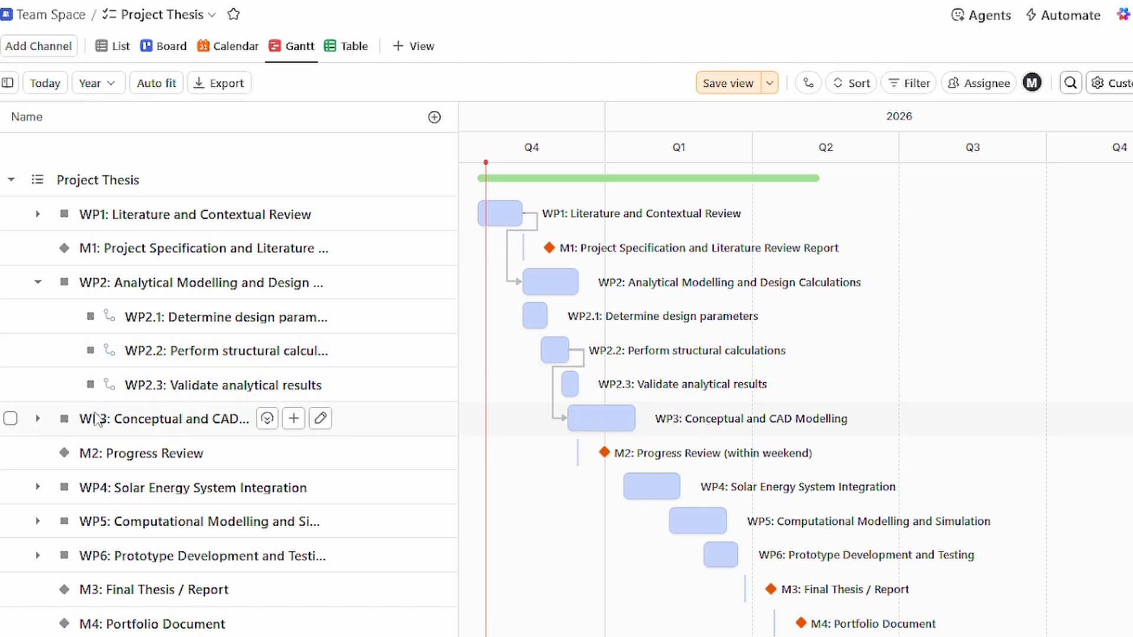
Step: Expand WP3 to show its subtasks WP3.1 to WP3.3 on the timeline
left_click(37, 418)
scroll(626, 437, "down", 2)
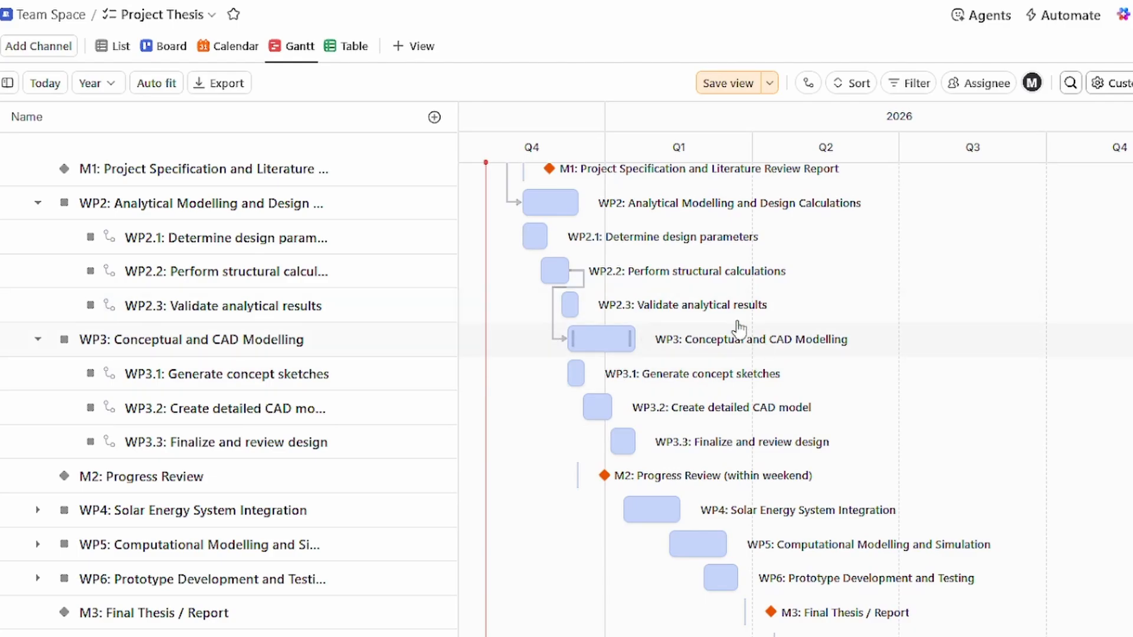
Step: Add a dependency from the end of WP3 to the start of WP4 and move WP4 to Jan 19 - Feb 22
mouse_move(767, 345)
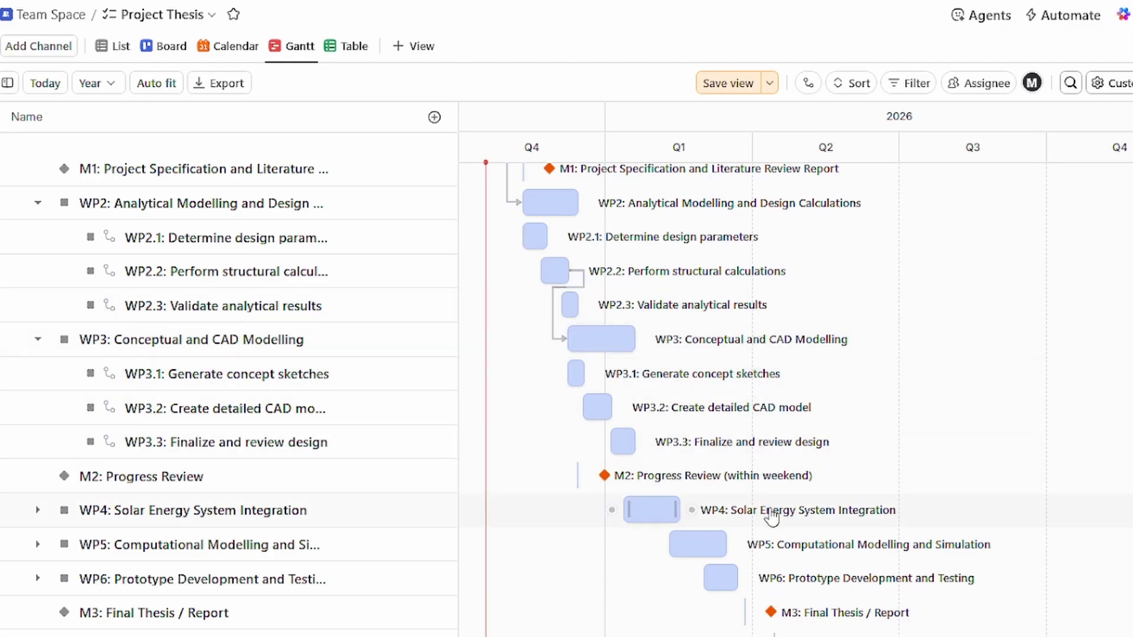
mouse_move(772, 517)
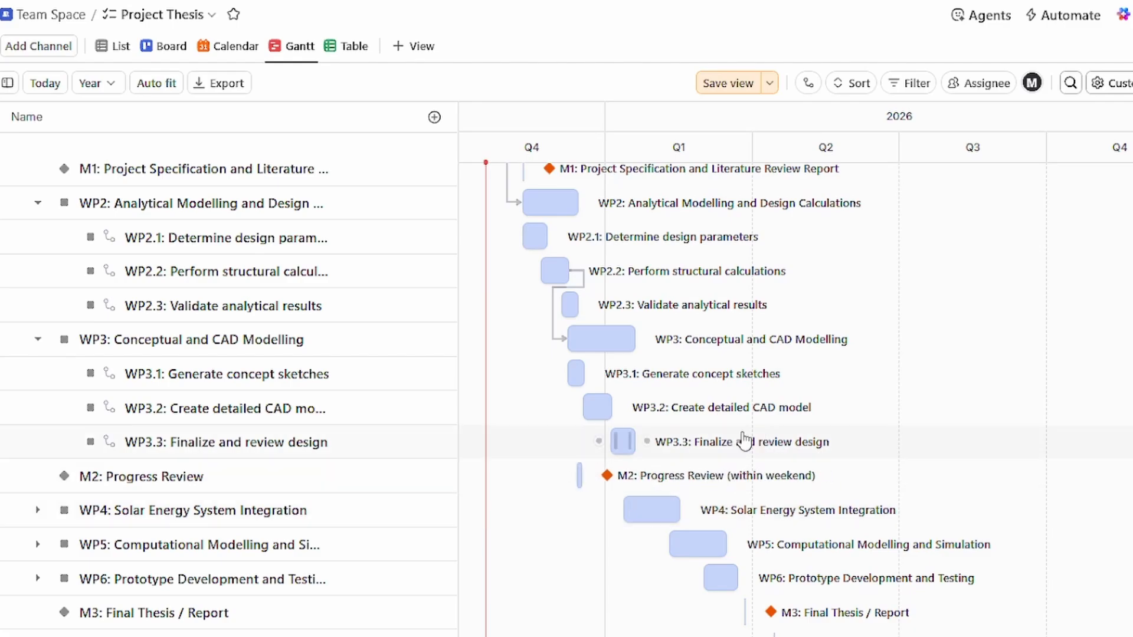
left_click_drag(648, 341, 618, 520)
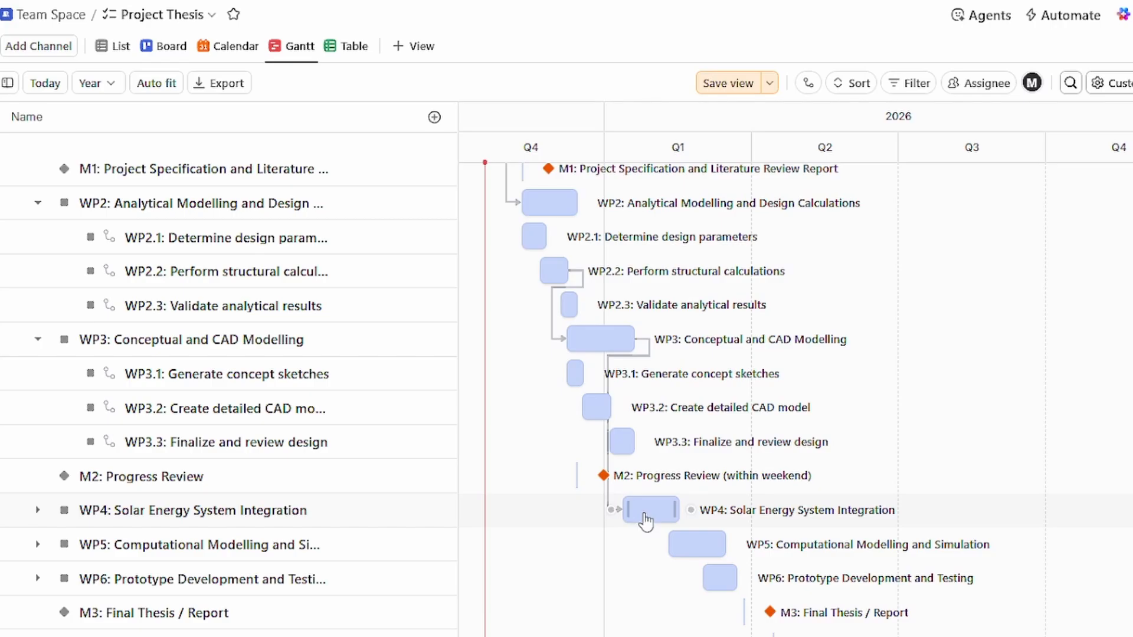
left_click_drag(648, 522, 662, 514)
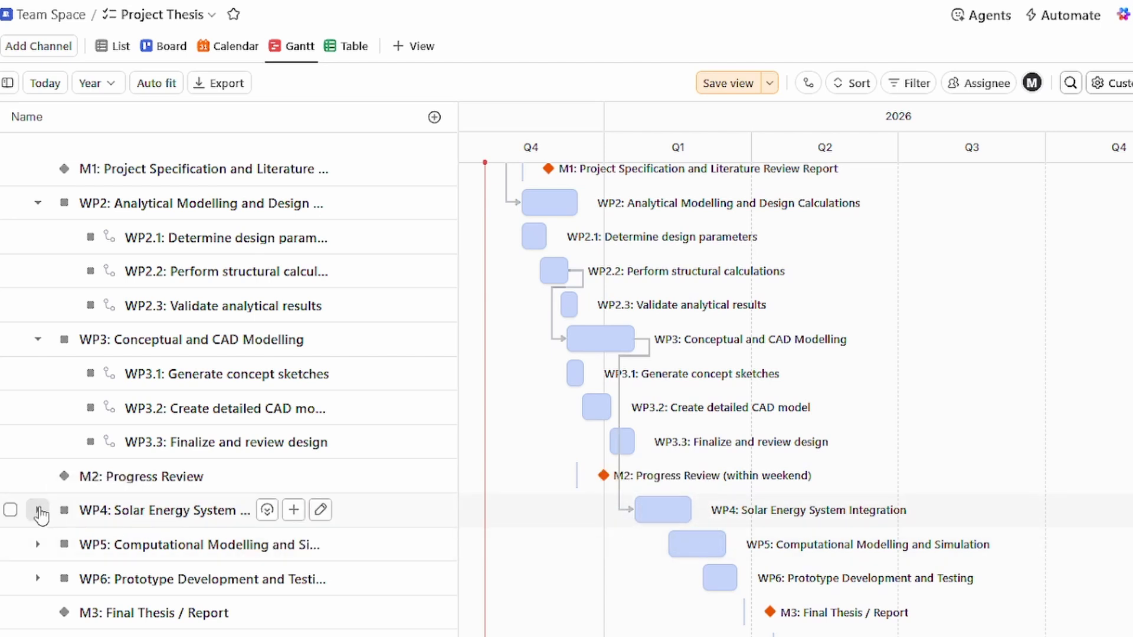
Step: Expand WP4 and add a dependency from the end of WP3.3 to the start of WP4.1
left_click(39, 509)
scroll(773, 525, "down", 2)
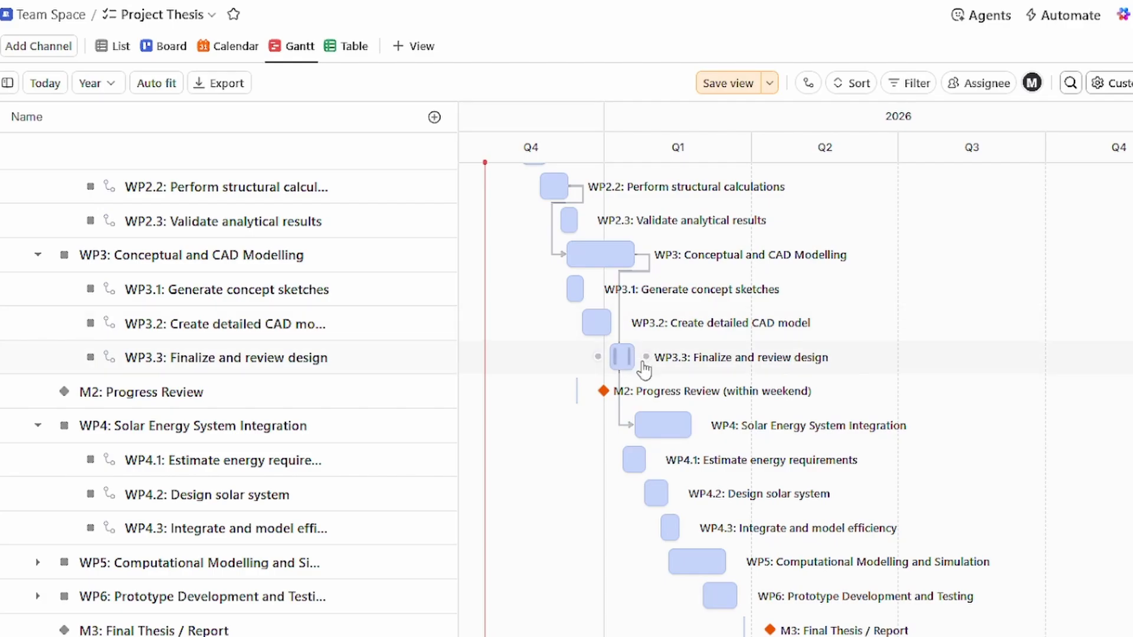
mouse_move(644, 367)
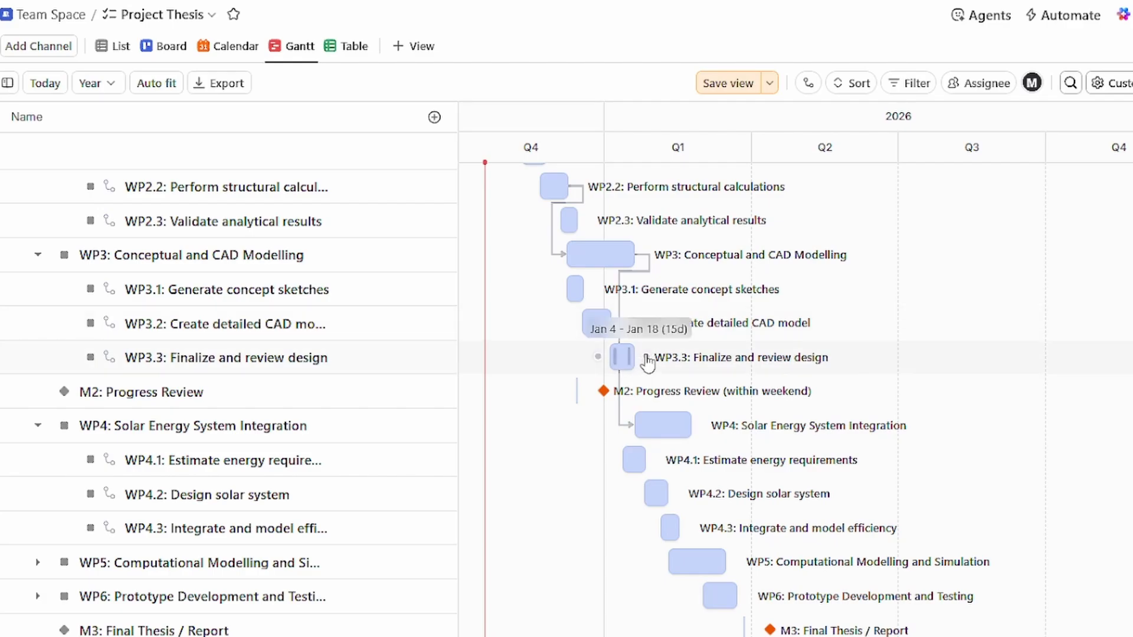
left_click_drag(646, 359, 625, 466)
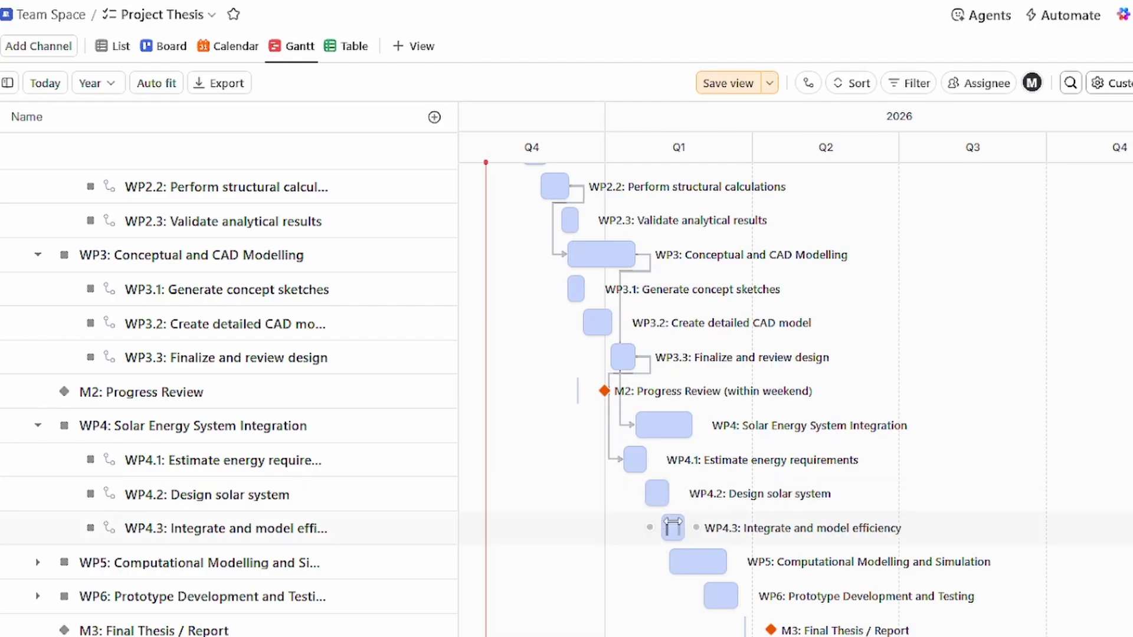
Step: Add dependencies from the end of WP4 to the start of WP5 and from the end of WP5 to WP6
mouse_move(707, 433)
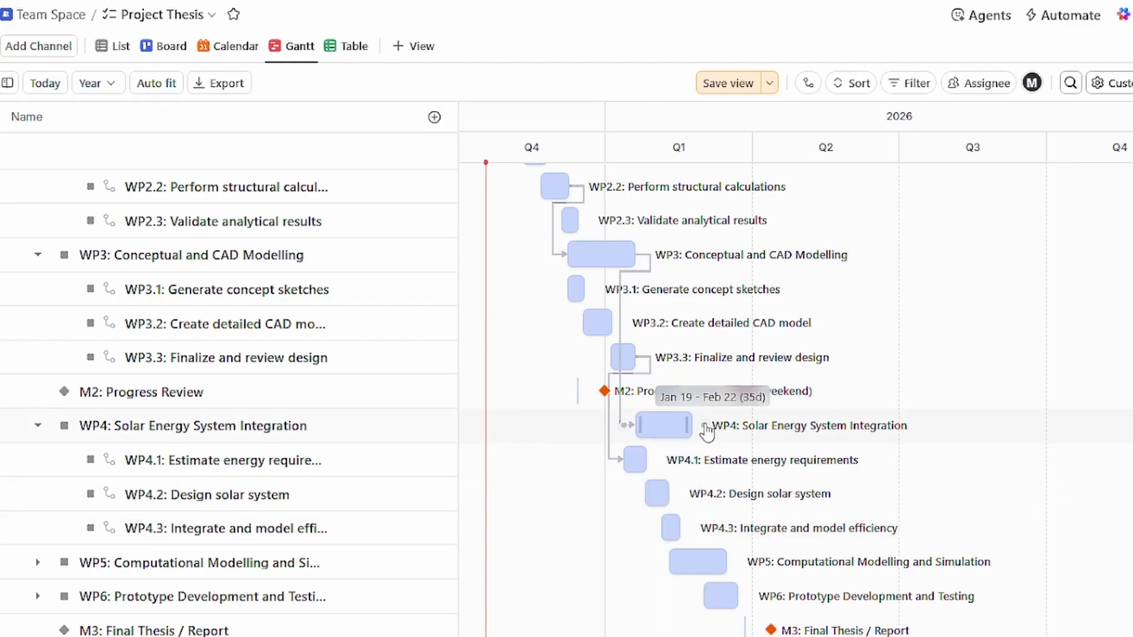
left_click_drag(707, 433, 676, 584)
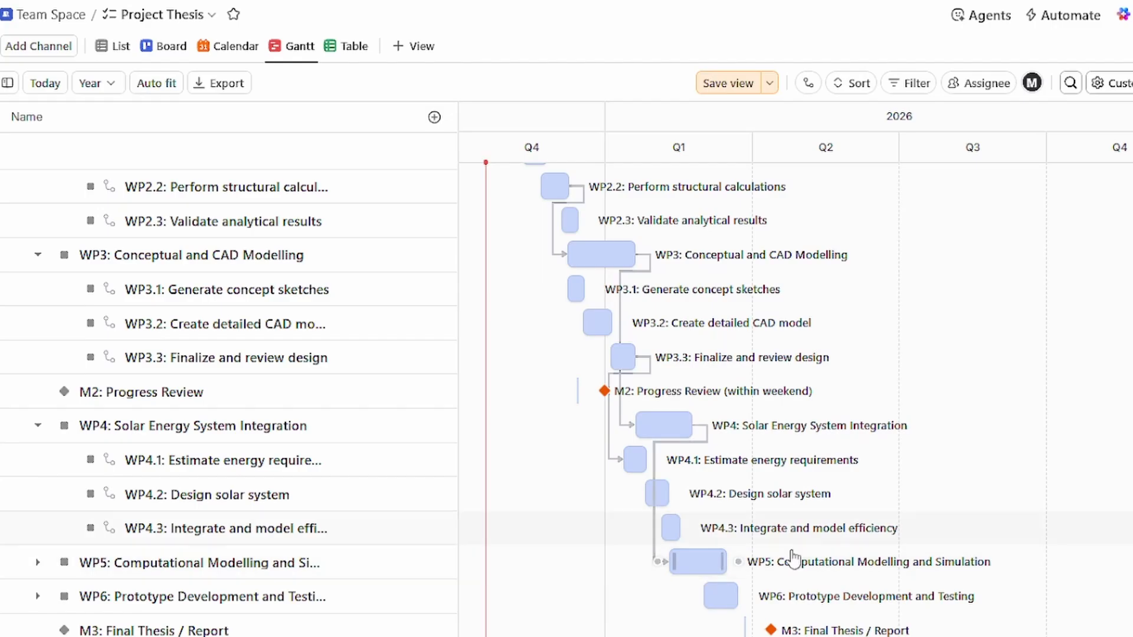
left_click_drag(739, 564, 697, 597)
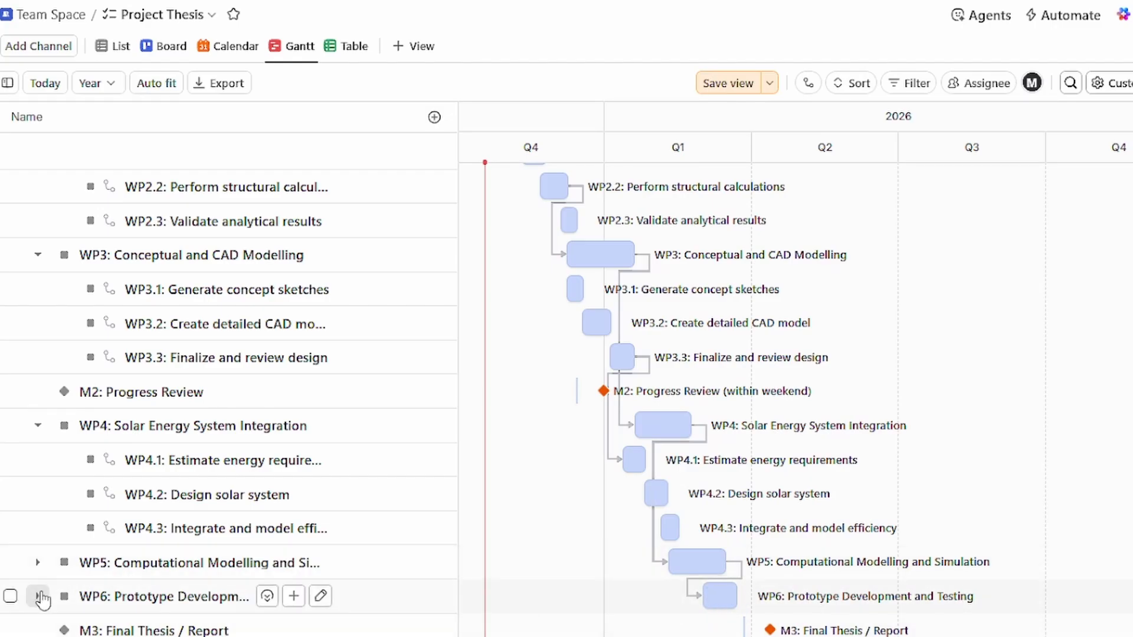
Step: Expand WP6 and add a dependency from the end of WP6.3 to the M3 milestone
scroll(609, 519, "down", 2)
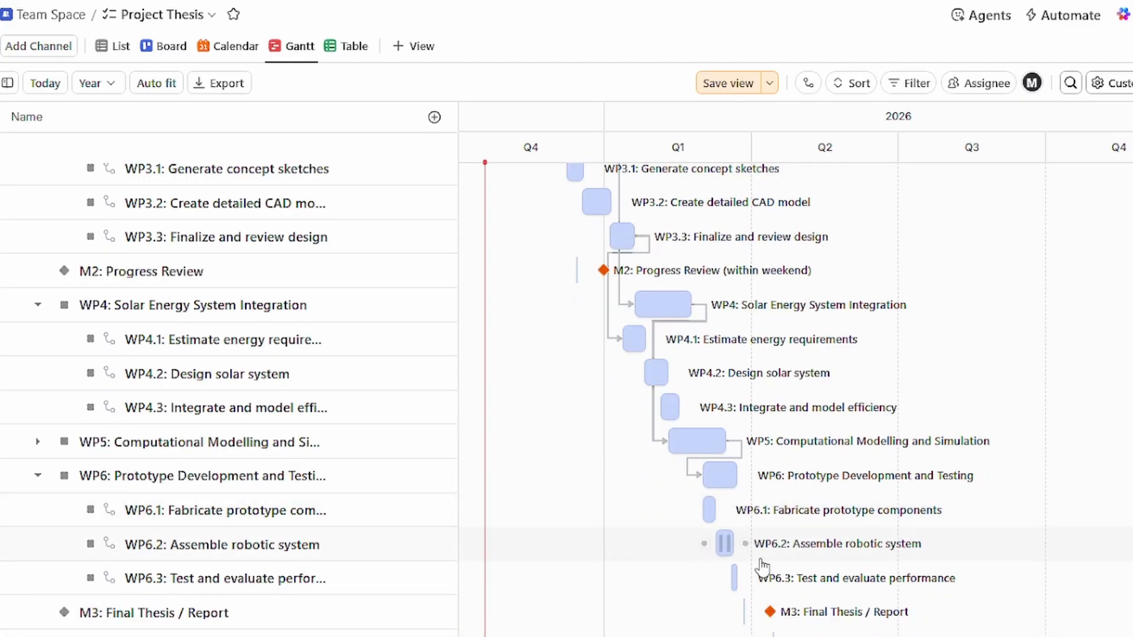
left_click_drag(737, 576, 753, 577)
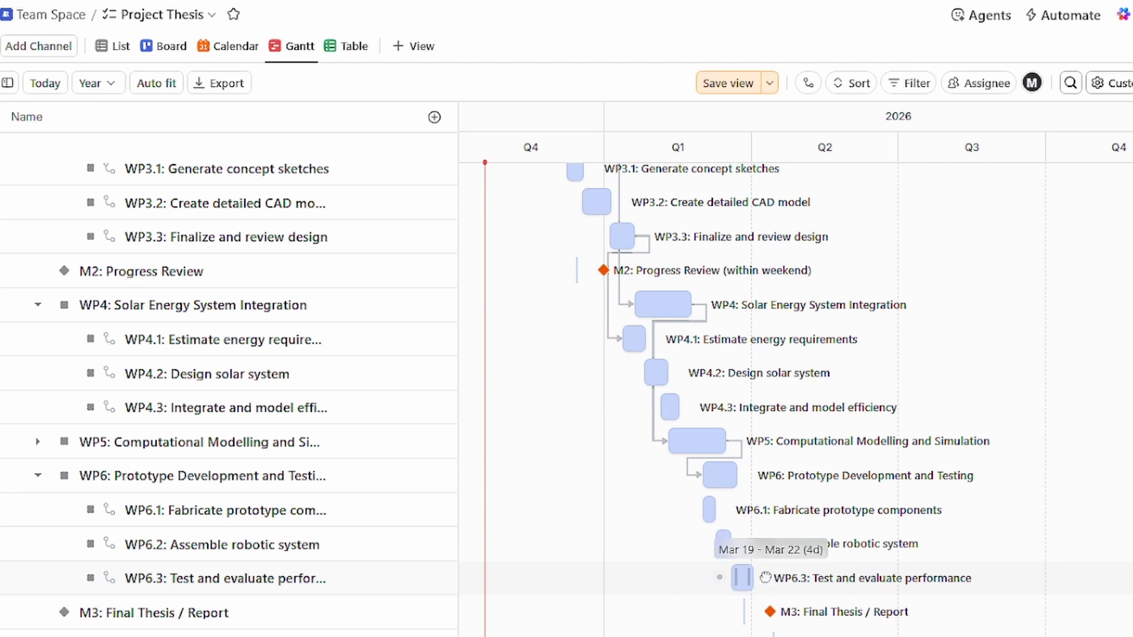
left_click_drag(765, 578, 735, 620)
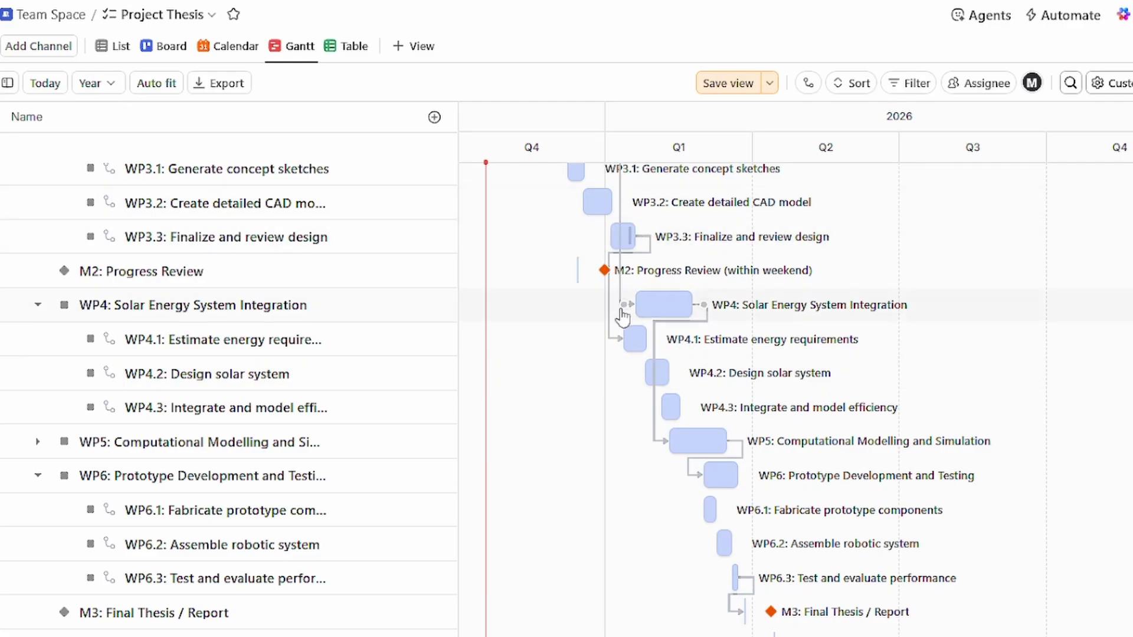
Step: Add dependencies from the end of WP2 to the M4 milestone and from M3 to the M5 milestone
scroll(625, 295, "up", 5)
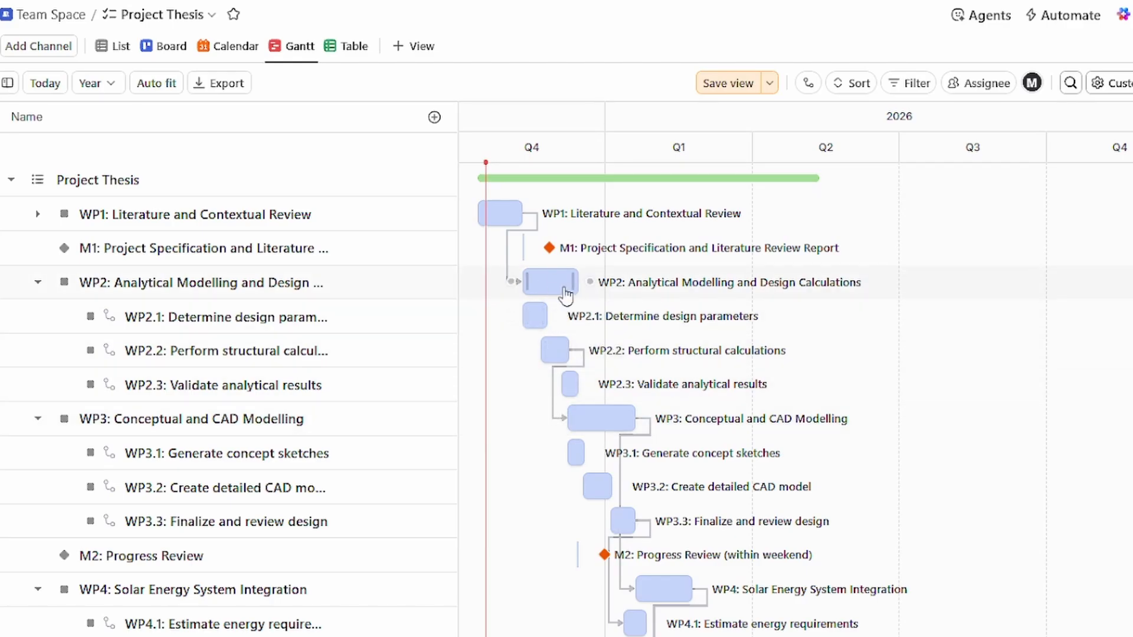
left_click_drag(590, 282, 770, 636)
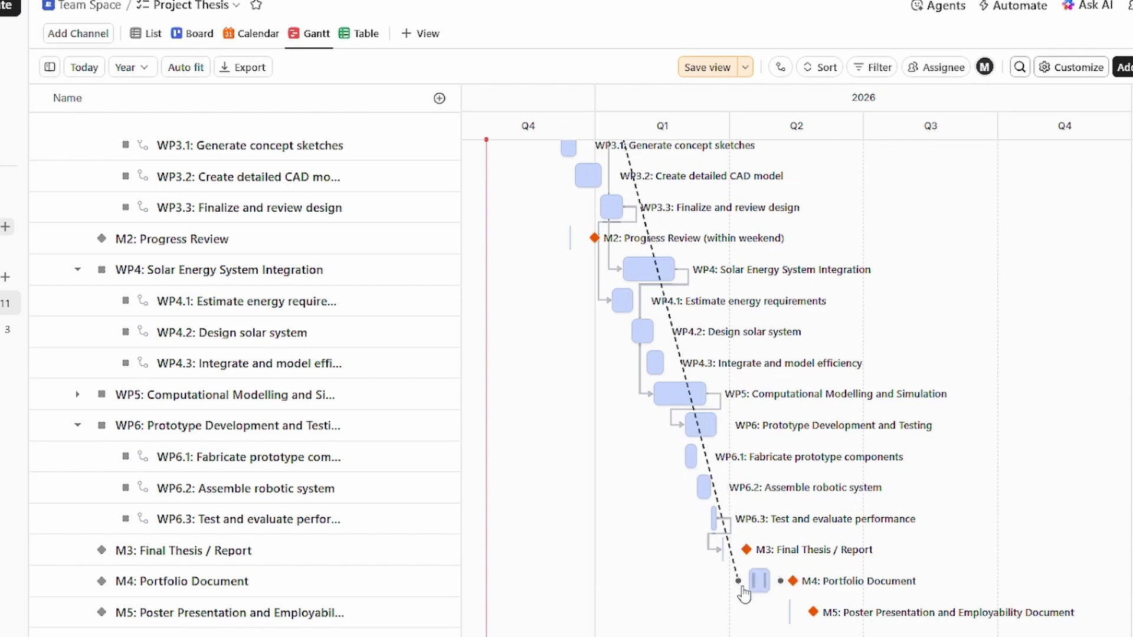
left_click_drag(745, 595, 741, 589)
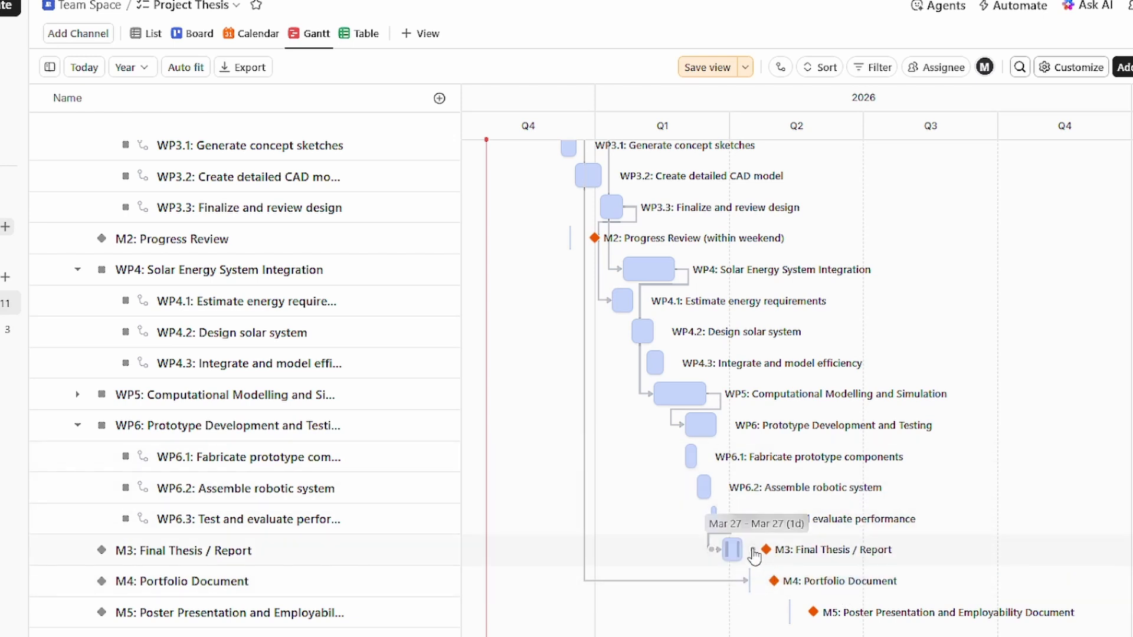
left_click_drag(751, 549, 777, 616)
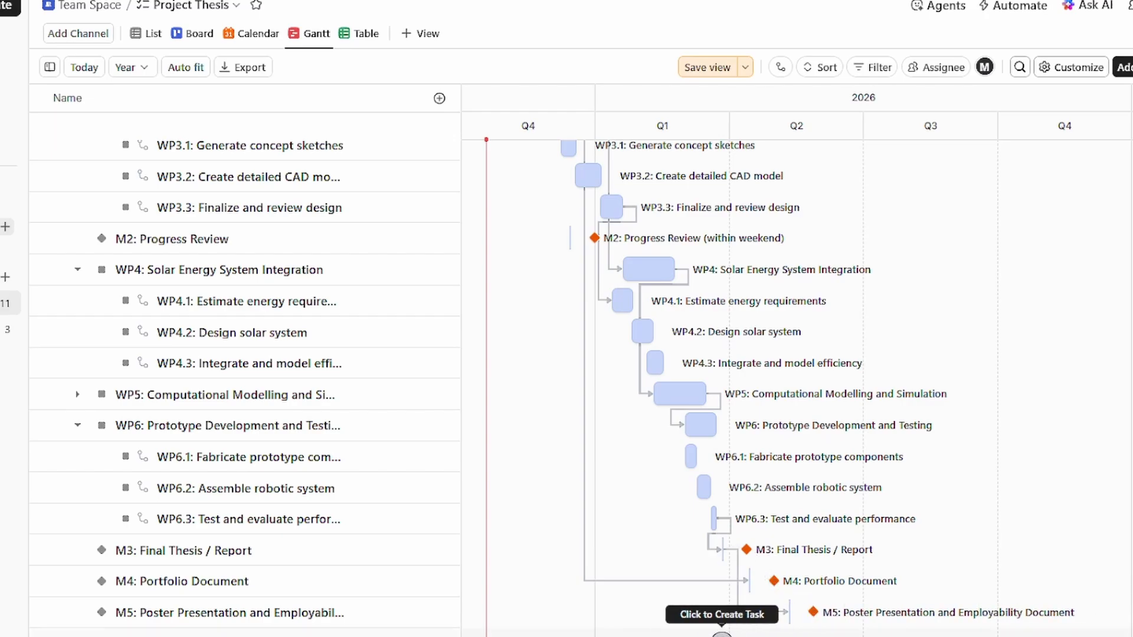
Step: Collapse the subtasks of WP2, WP3, WP4 and WP6 so the chart shows only work packages and milestones
scroll(863, 517, "up", 5)
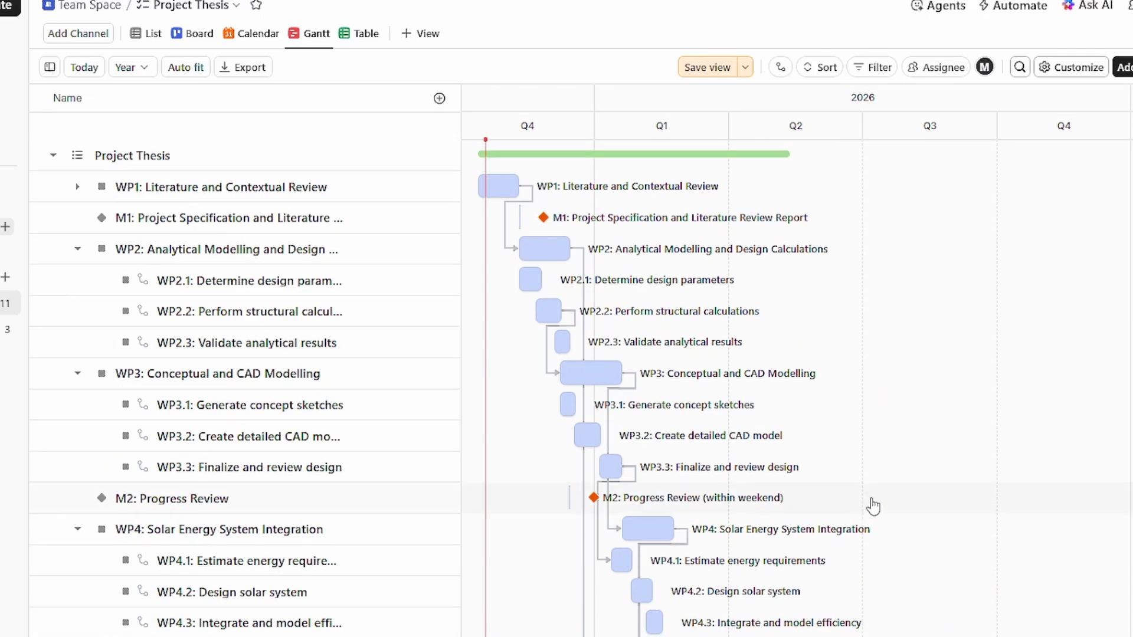
left_click(77, 373)
left_click(78, 248)
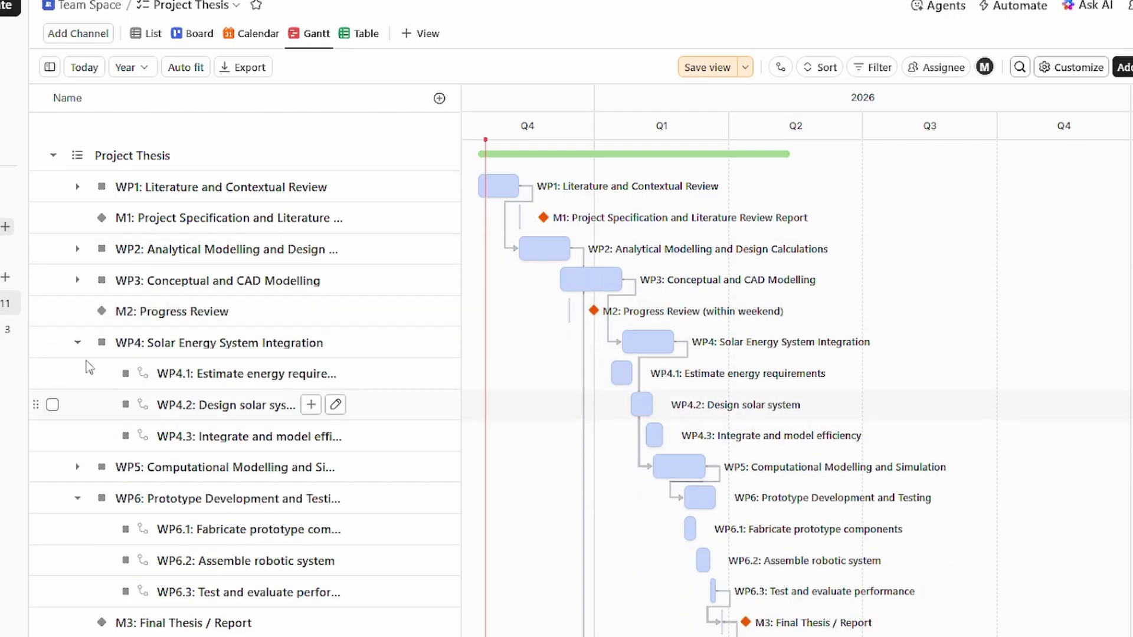
left_click(77, 343)
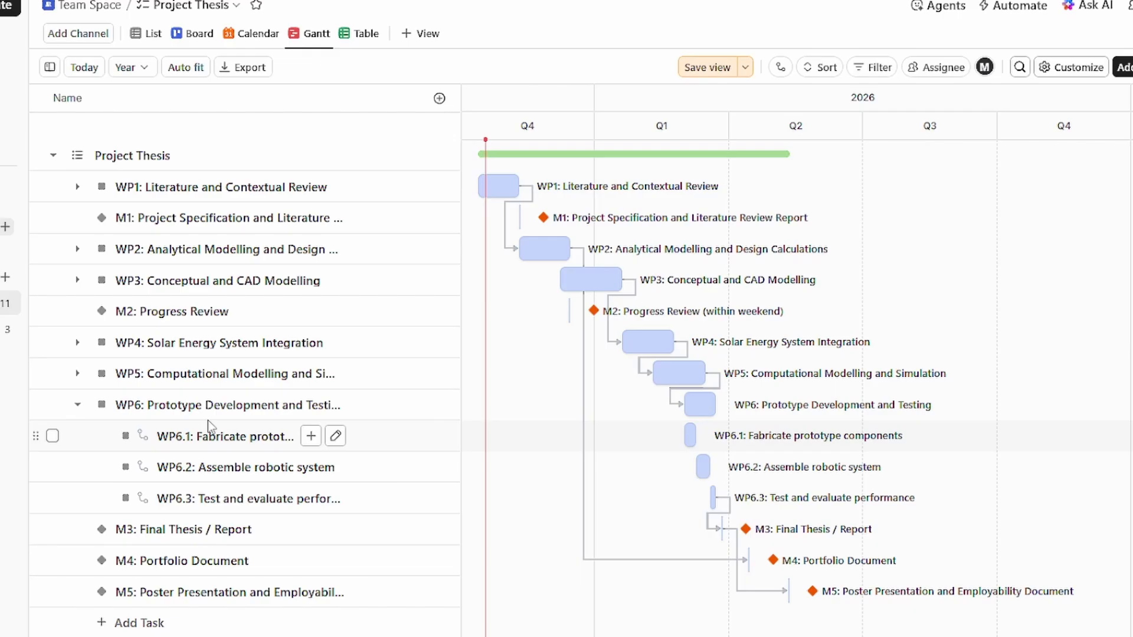
left_click(77, 405)
left_click(552, 523)
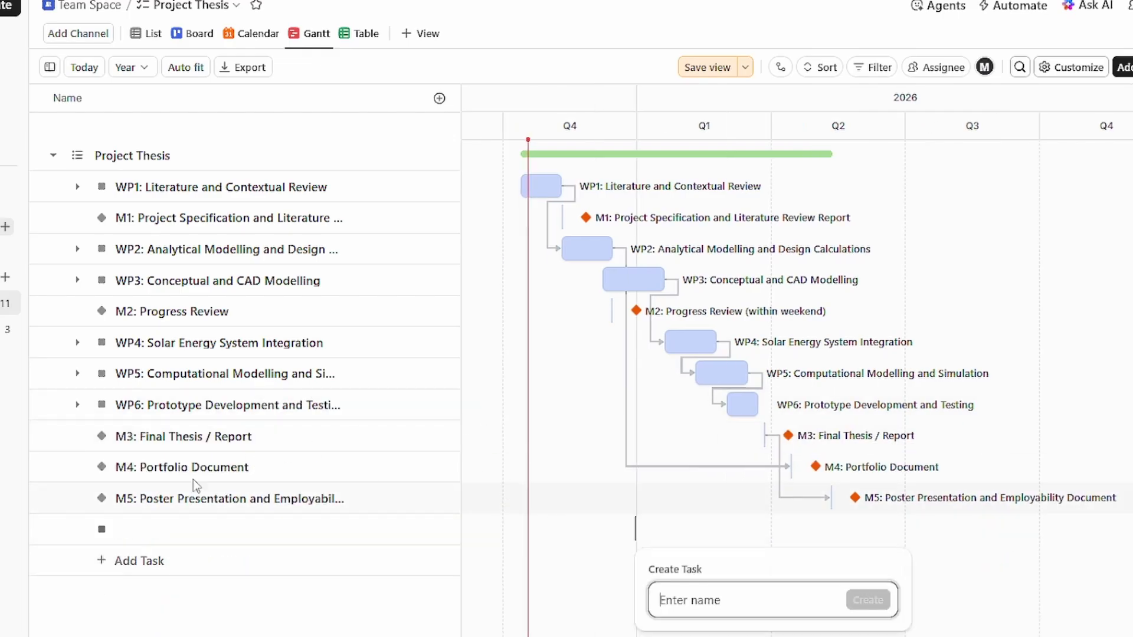
key("Escape")
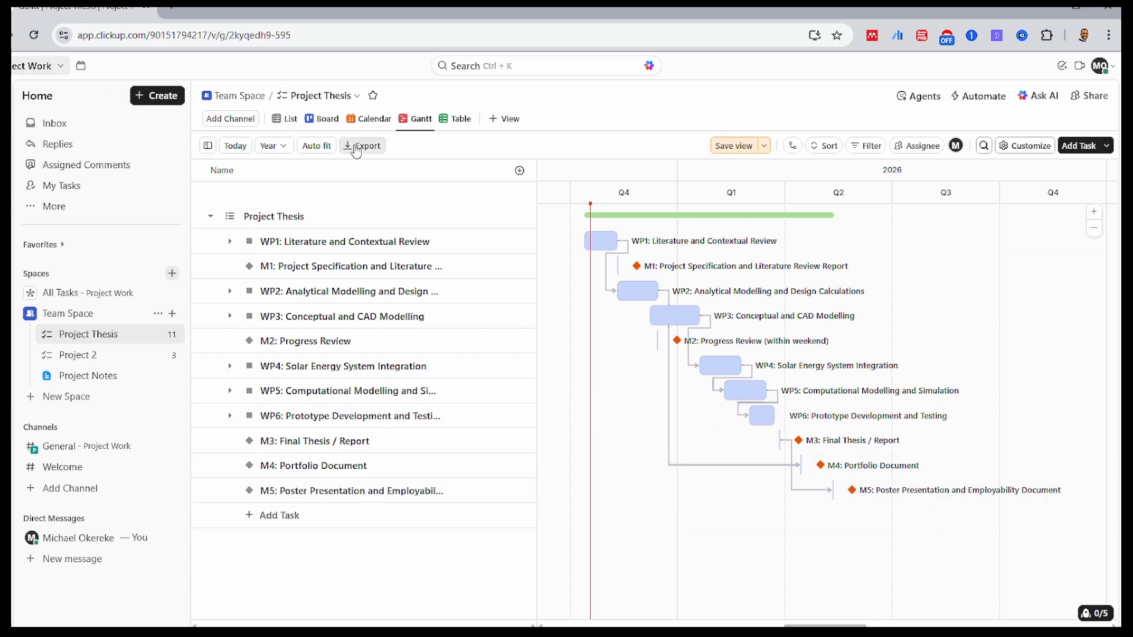
Step: Save the Gantt view and check the sharing options of the Project Thesis list
mouse_move(356, 147)
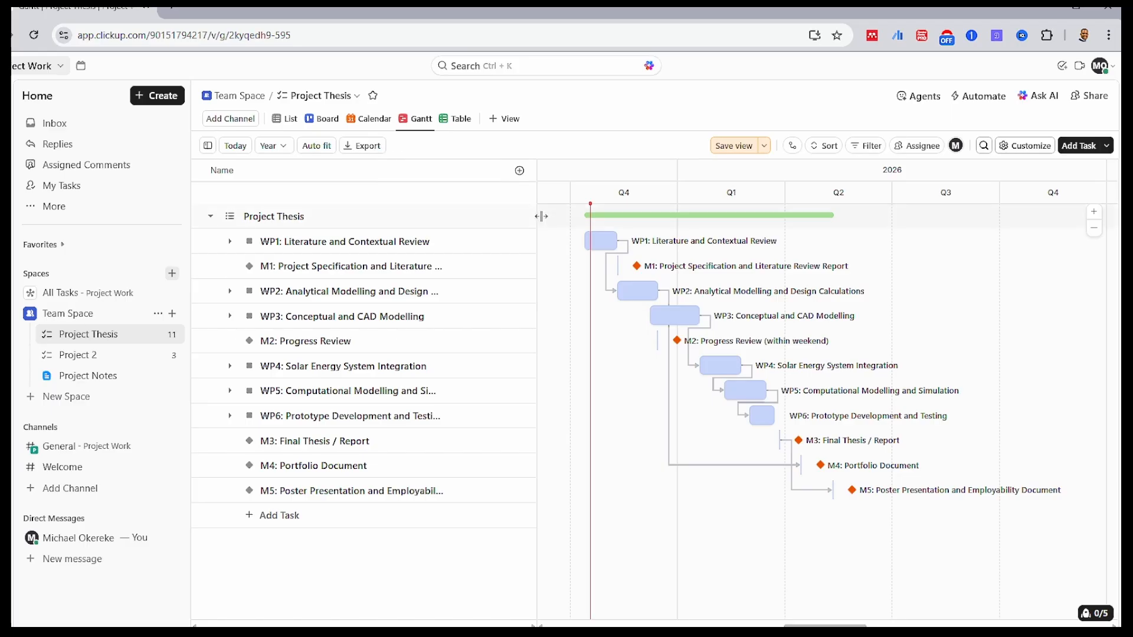
left_click(735, 147)
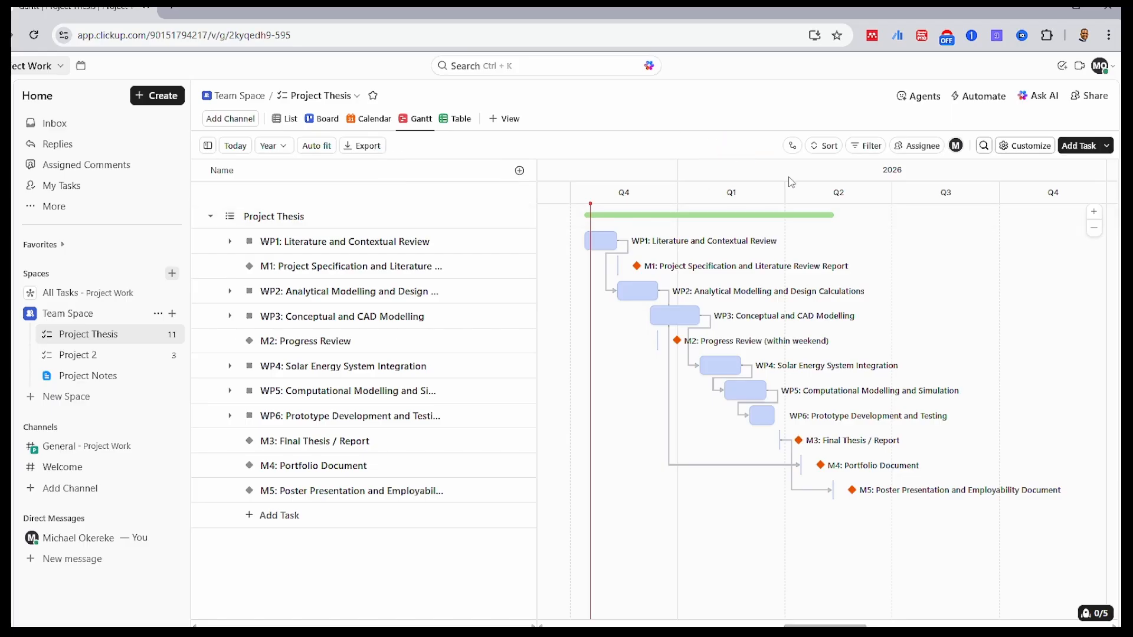
left_click(1091, 99)
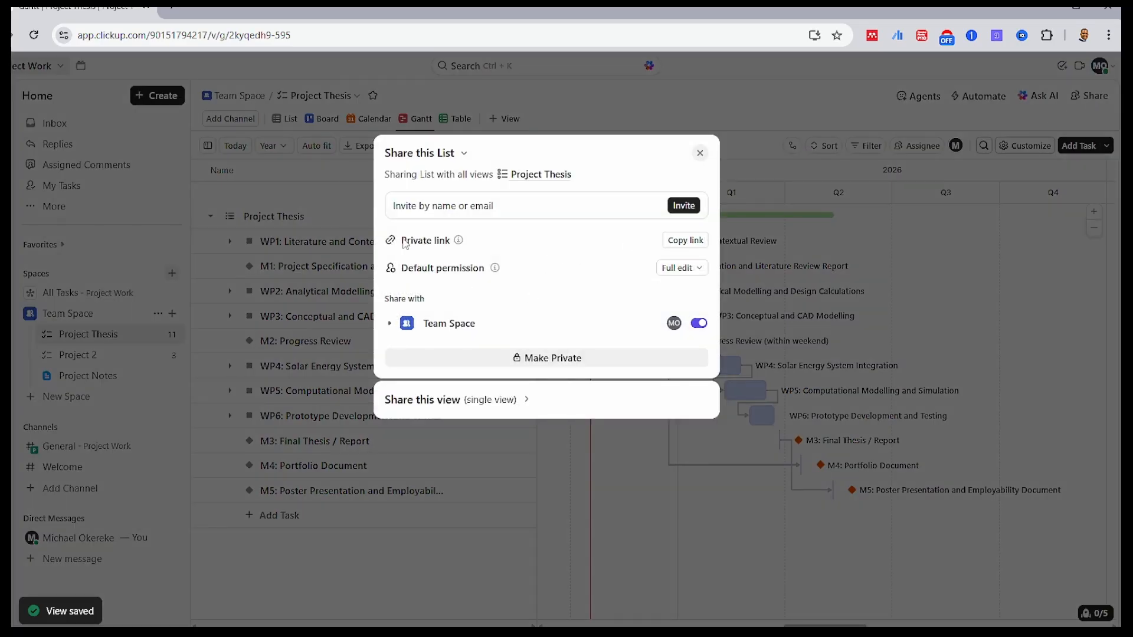
left_click(700, 153)
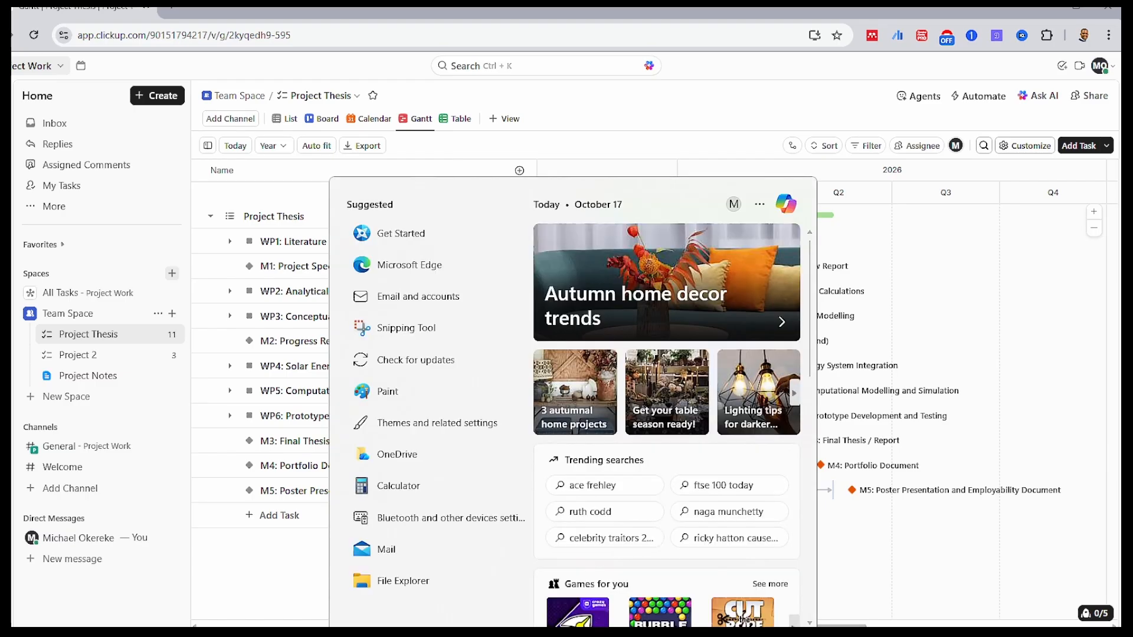
Step: Switch to Snipping Tool, capture the task list with the whole Gantt timeline, and copy the screenshot
type("snipp")
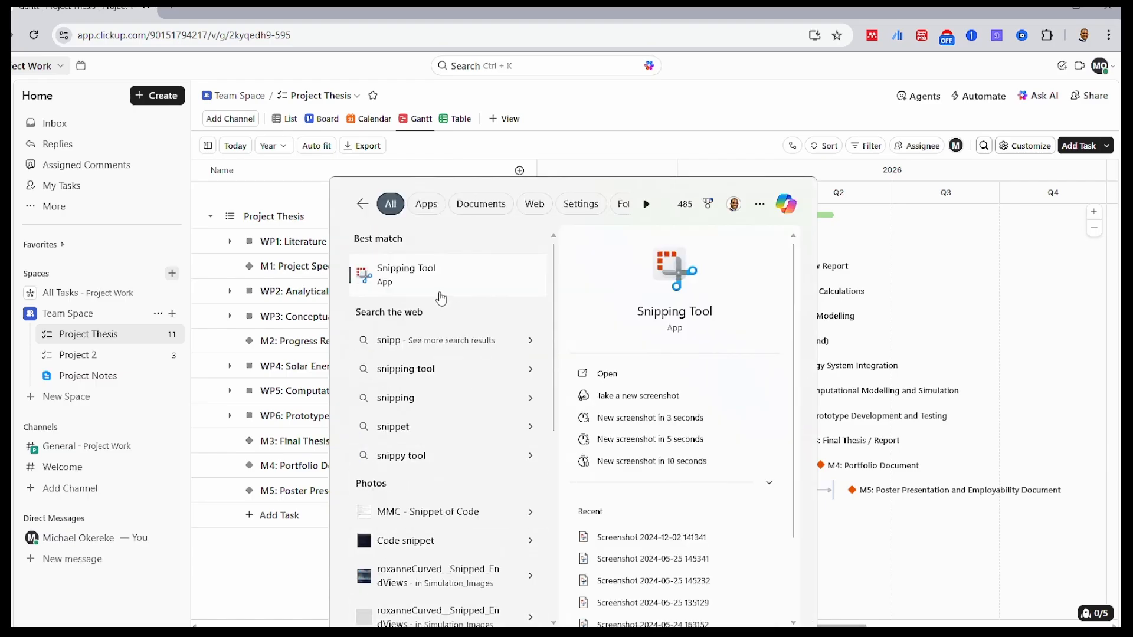
left_click(418, 277)
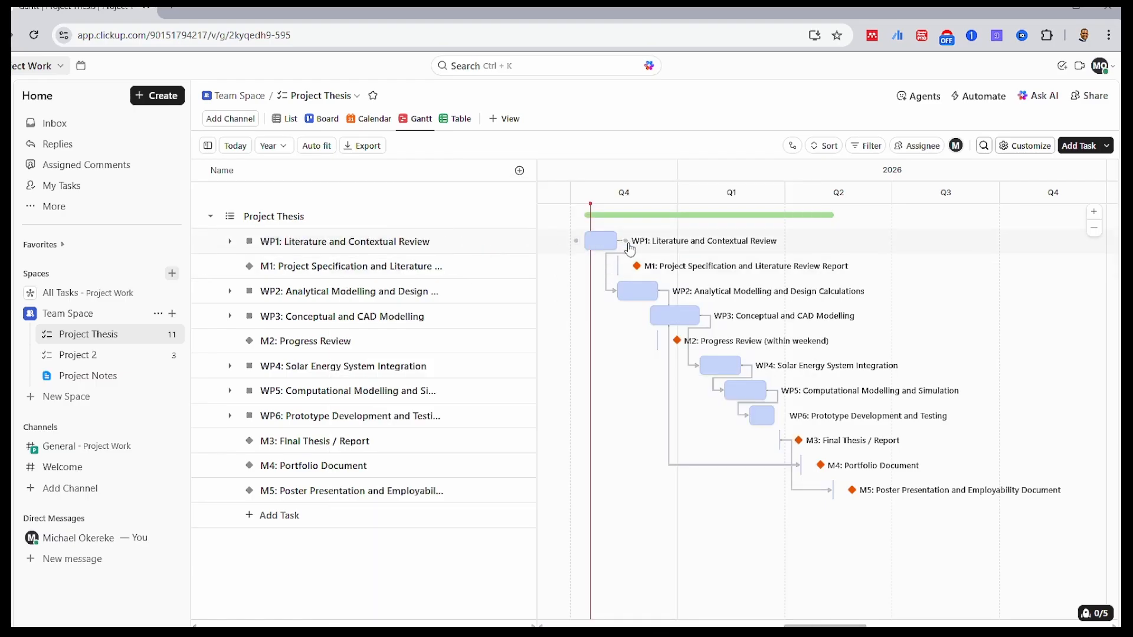
left_click(430, 285)
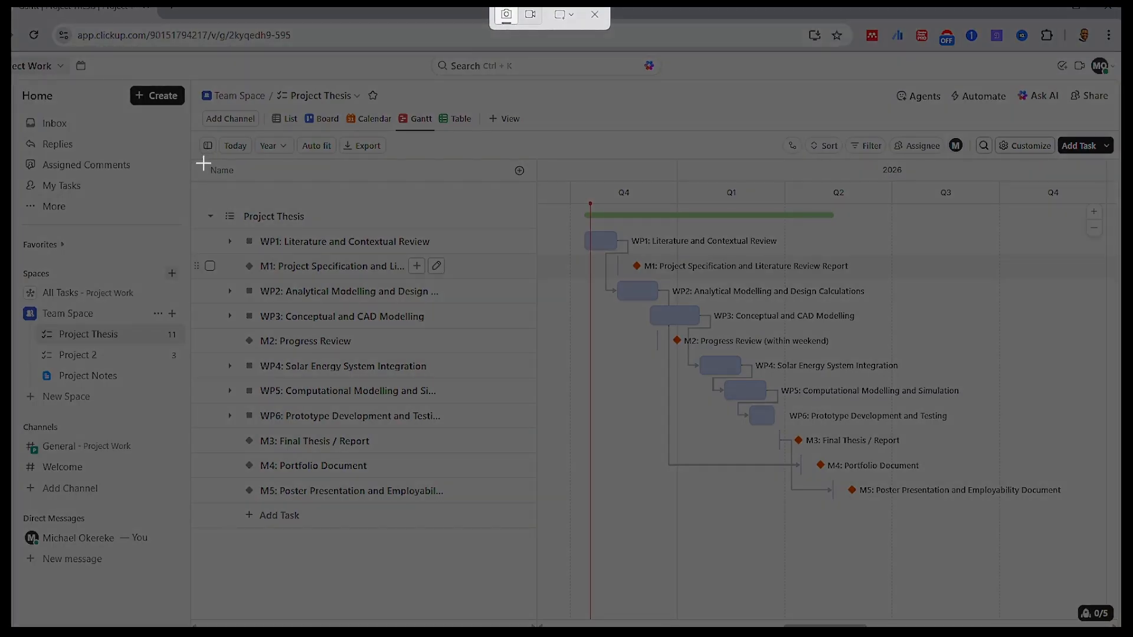
left_click_drag(203, 158, 1097, 508)
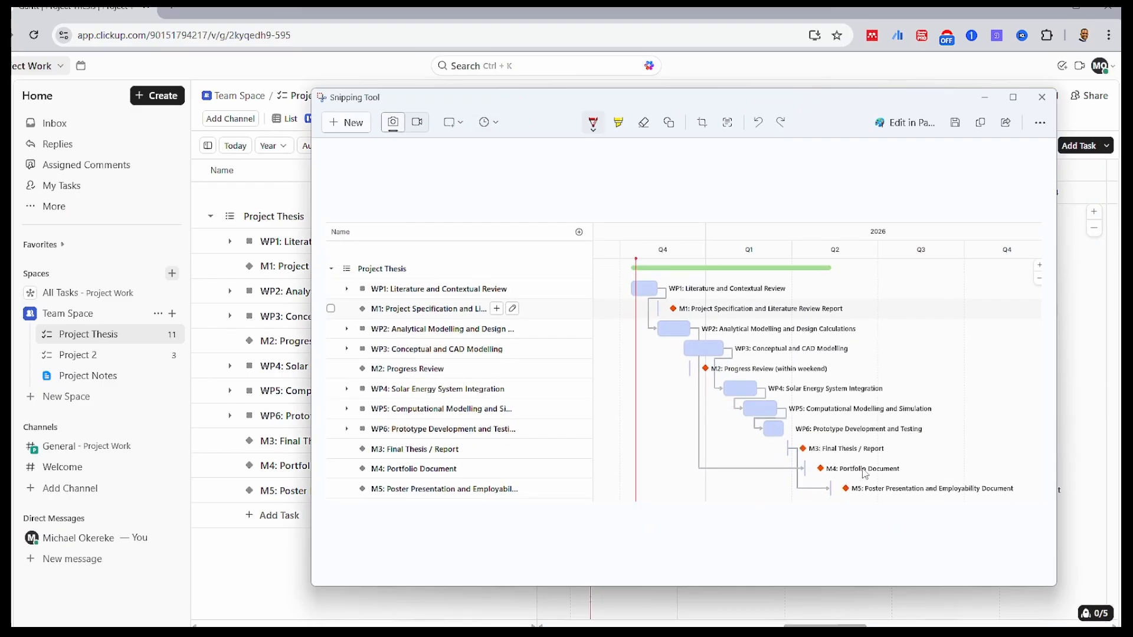
left_click(984, 126)
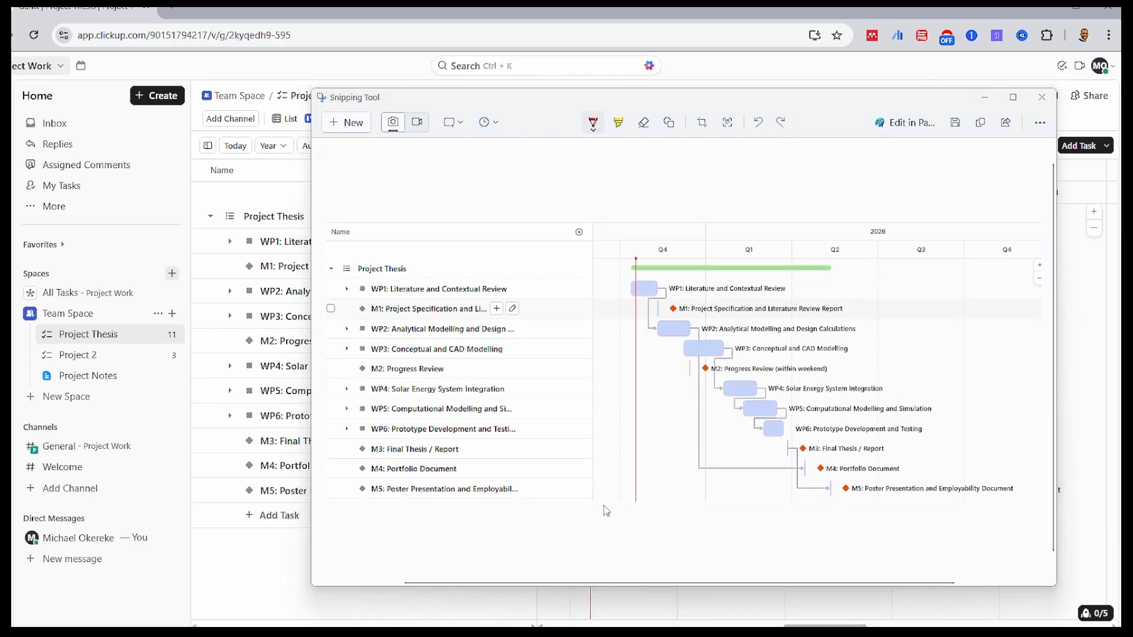
Step: Switch to the Word document and insert a page break after the last reference to start a new page
key("alt+Tab")
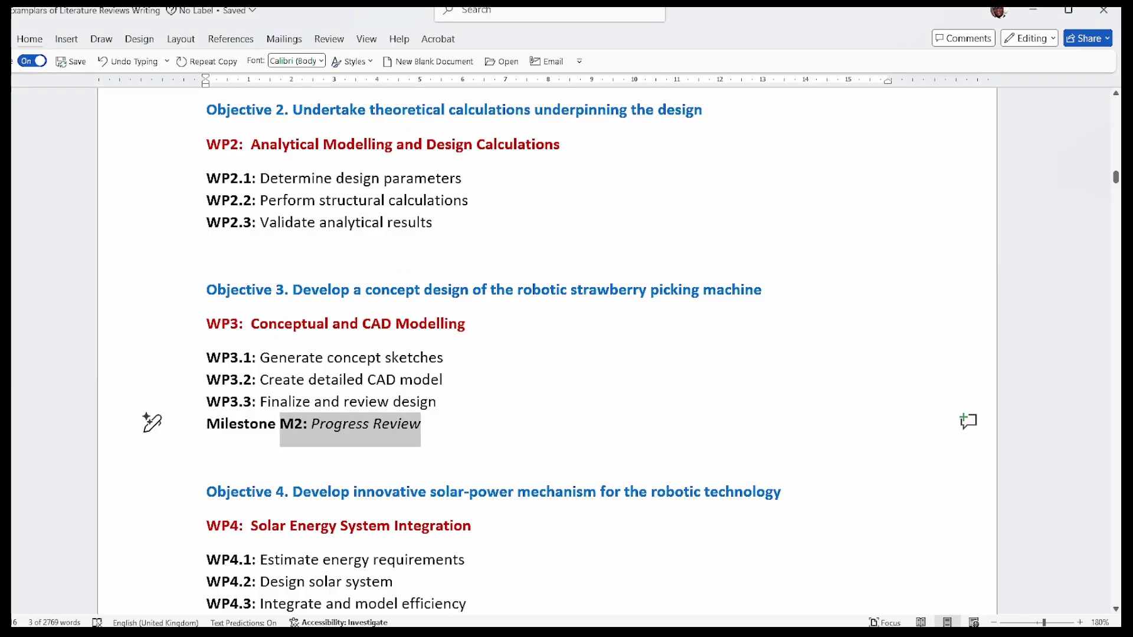
left_click(597, 427)
key("ctrl+End")
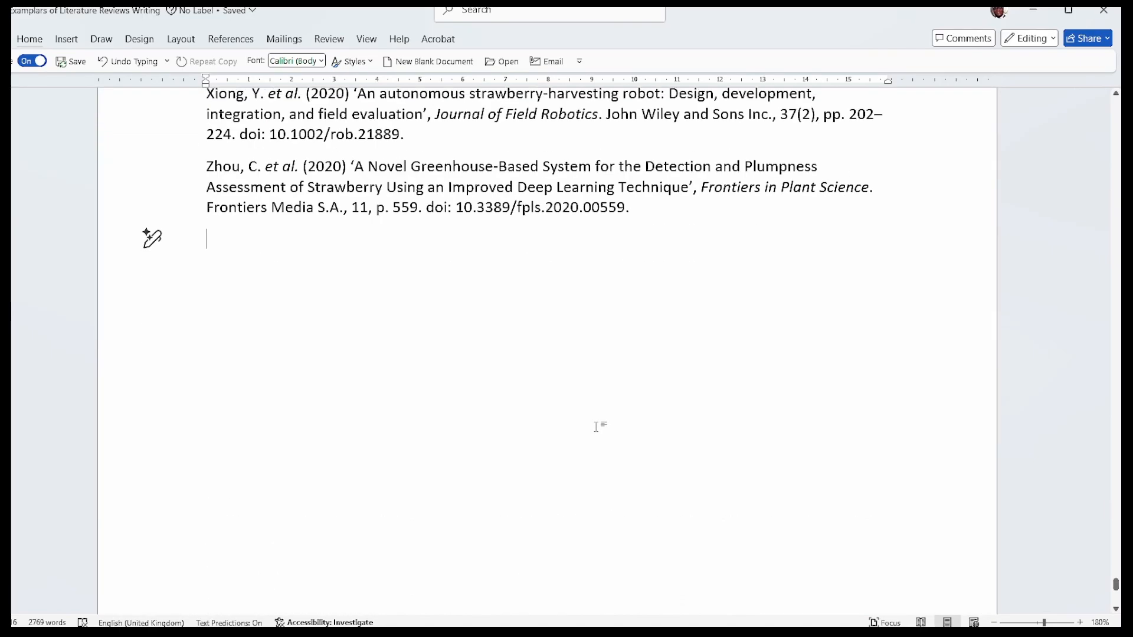
key("ctrl+Return")
scroll(482, 417, "down", 3, "ctrl")
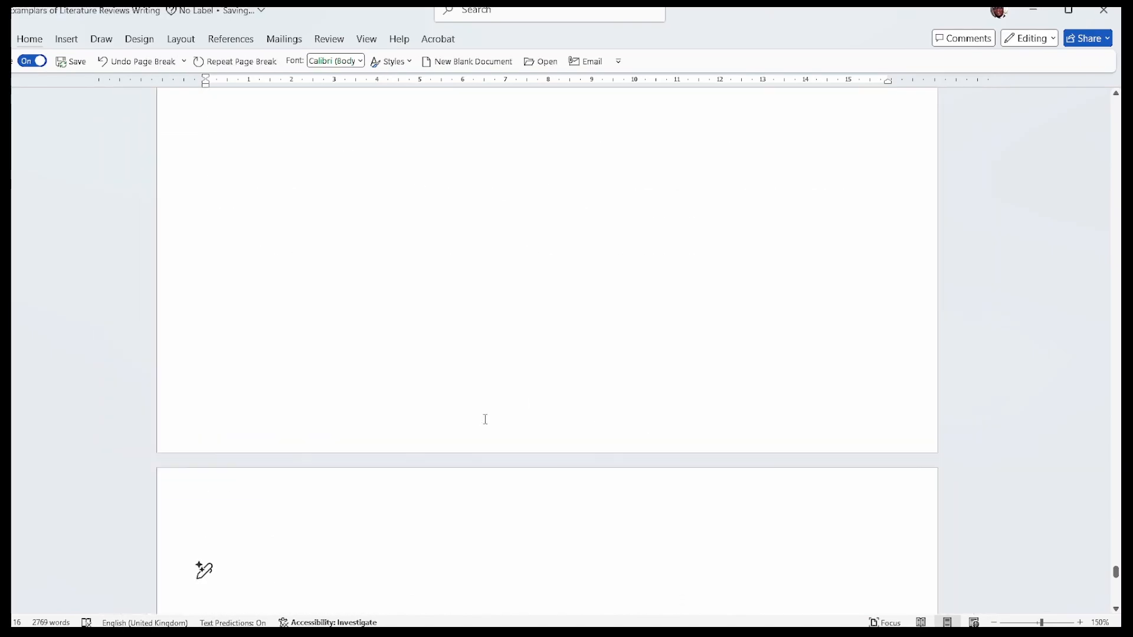
scroll(498, 490, "down", 5)
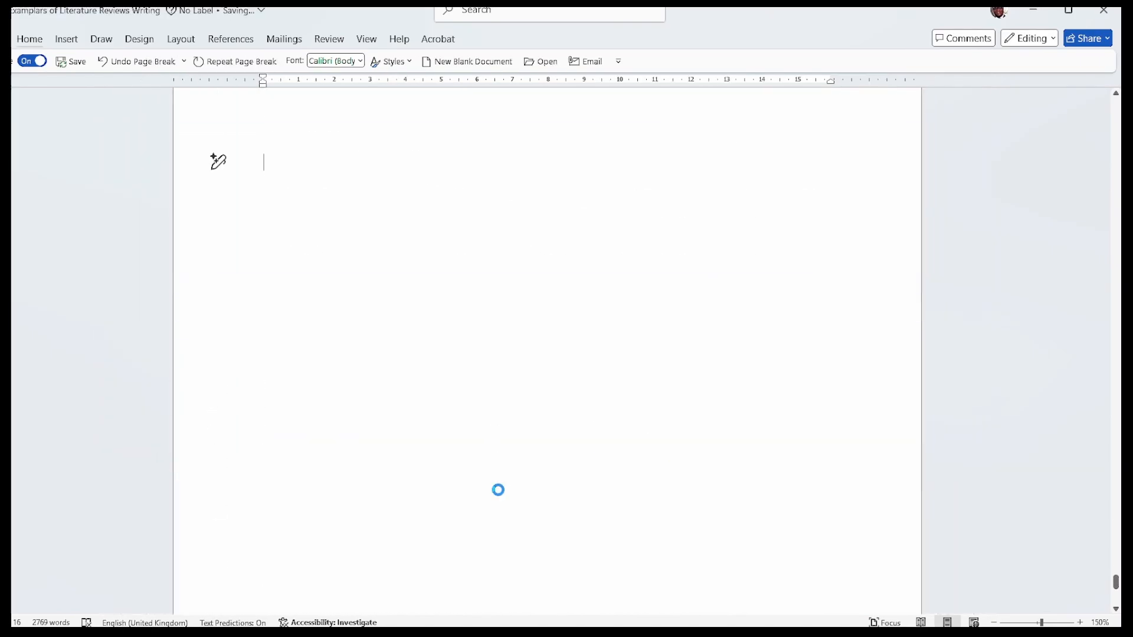
Step: Paste the Gantt chart screenshot on the new page and insert an empty line above it
key("ctrl+v")
left_click(666, 293)
mouse_move(835, 376)
left_mouse_down()
mouse_move(872, 392)
mouse_move(838, 387)
left_mouse_up()
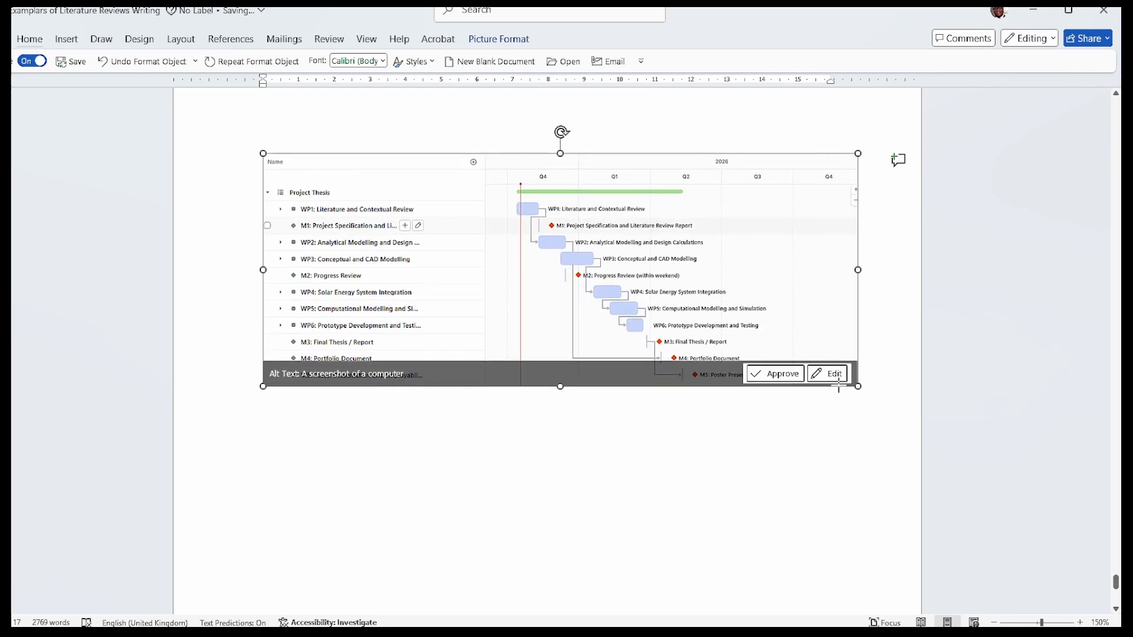
left_click(879, 213)
key("Return")
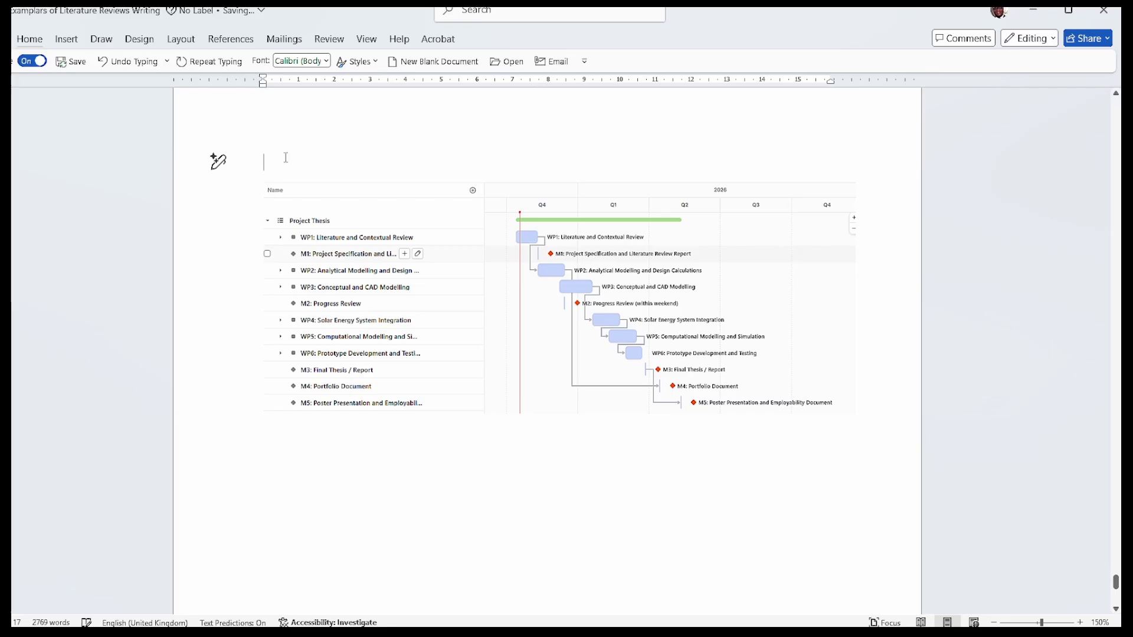
Step: Change the page orientation to landscape from this point forward, starting at the empty line above the Gantt chart picture
left_click(182, 67)
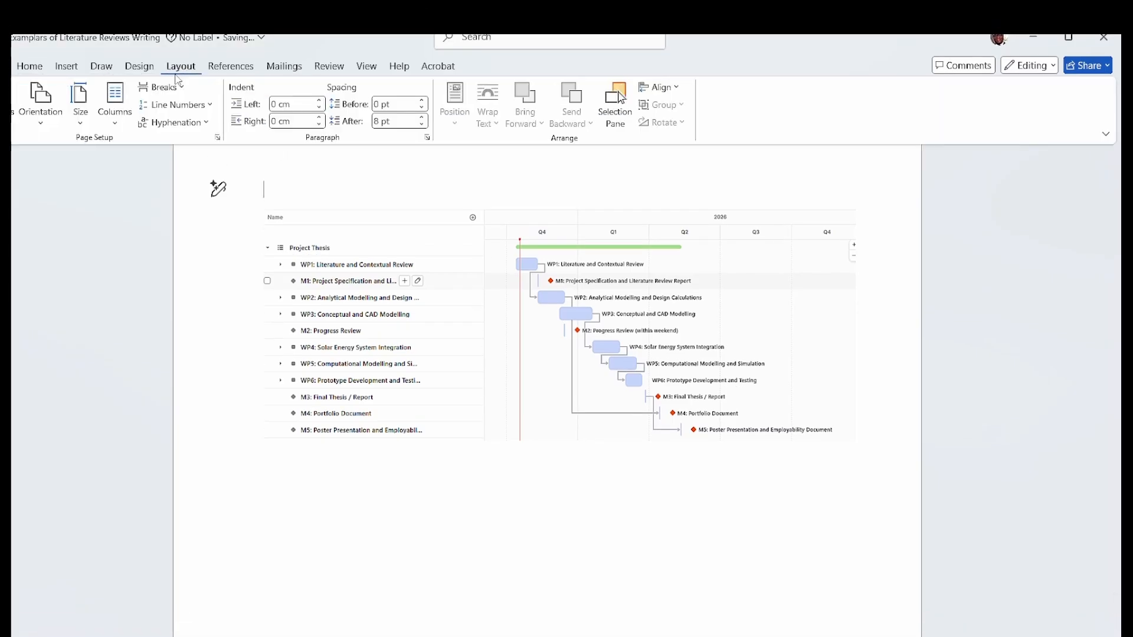
left_click(217, 138)
left_click(466, 464)
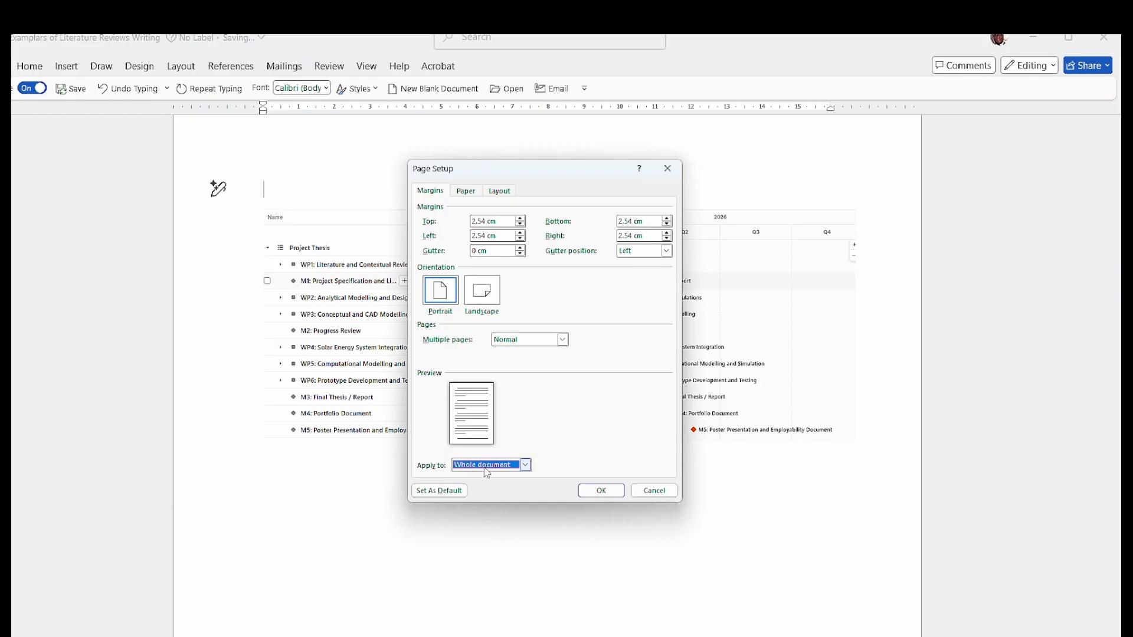
left_click(491, 490)
left_click(495, 316)
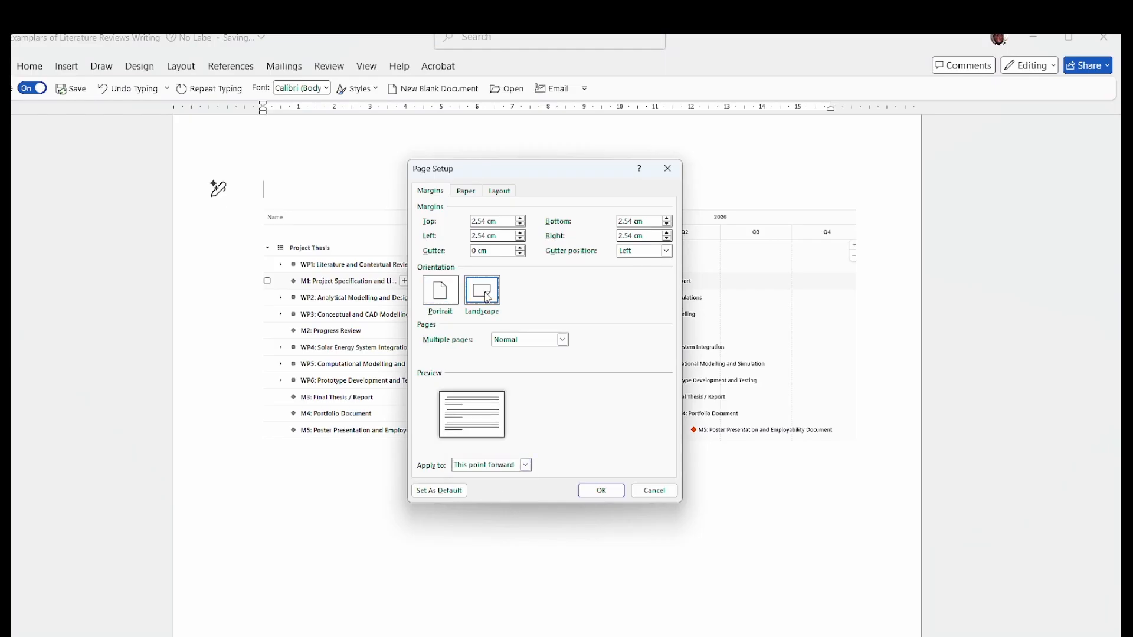
left_click(606, 491)
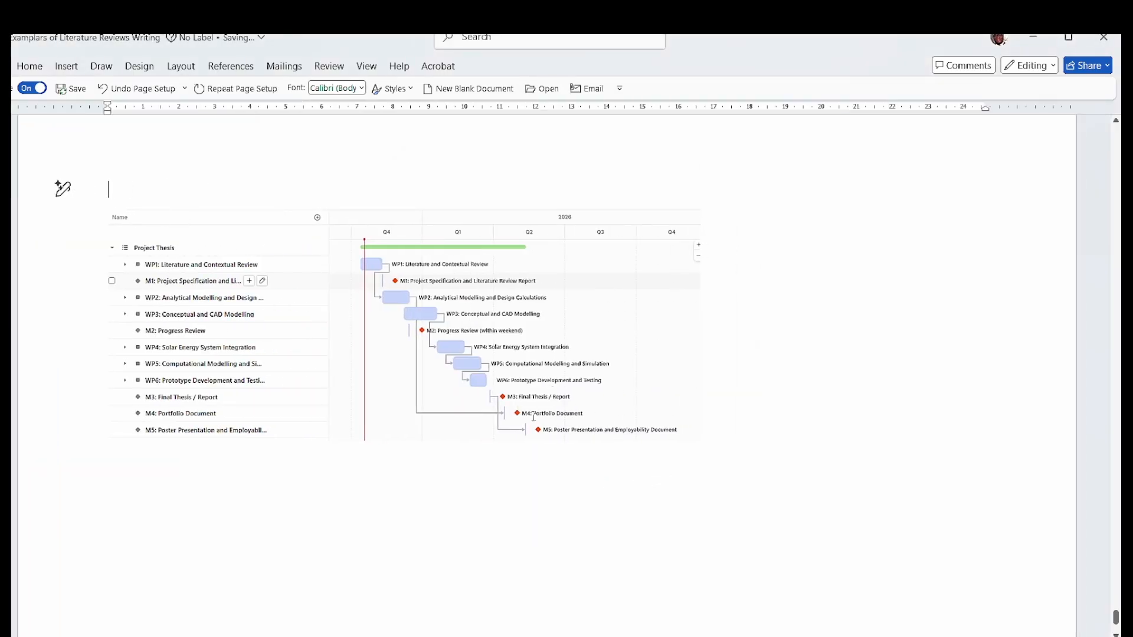
Step: Enlarge the Gantt chart picture proportionally to about 26.5 cm wide so it spans the landscape page
left_click(316, 359)
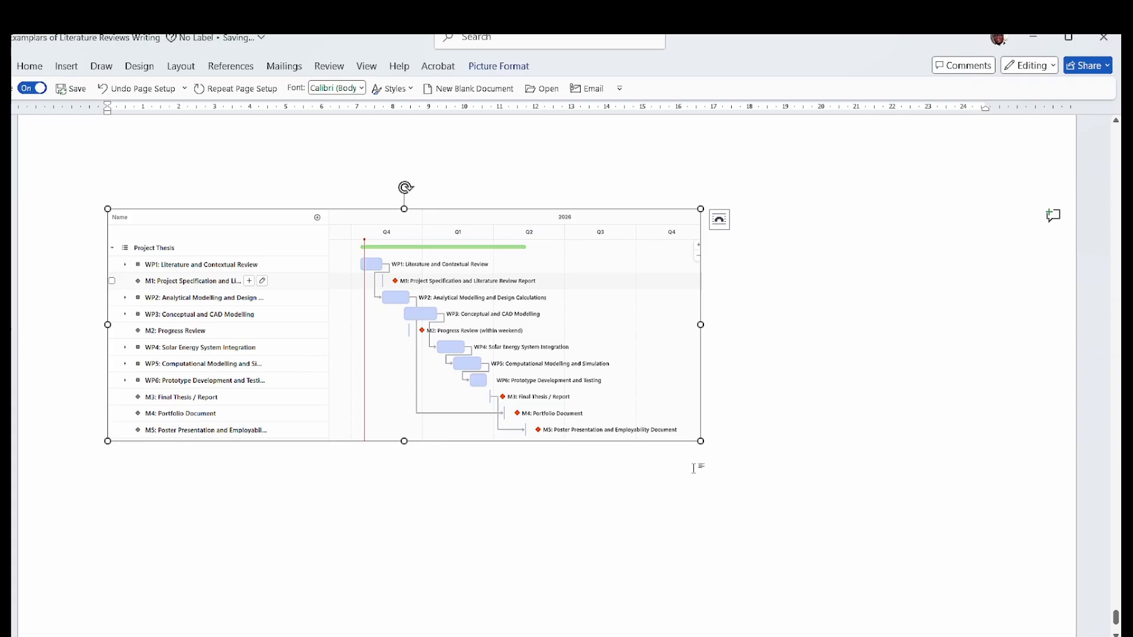
left_click_drag(701, 442, 896, 582)
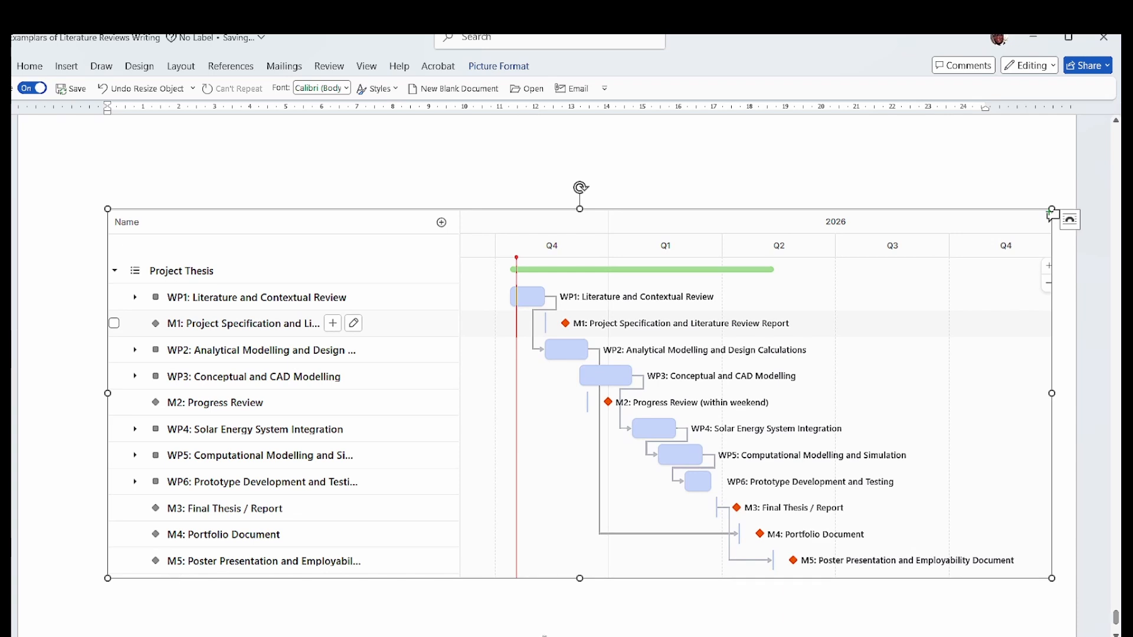
scroll(558, 617, "down", 3)
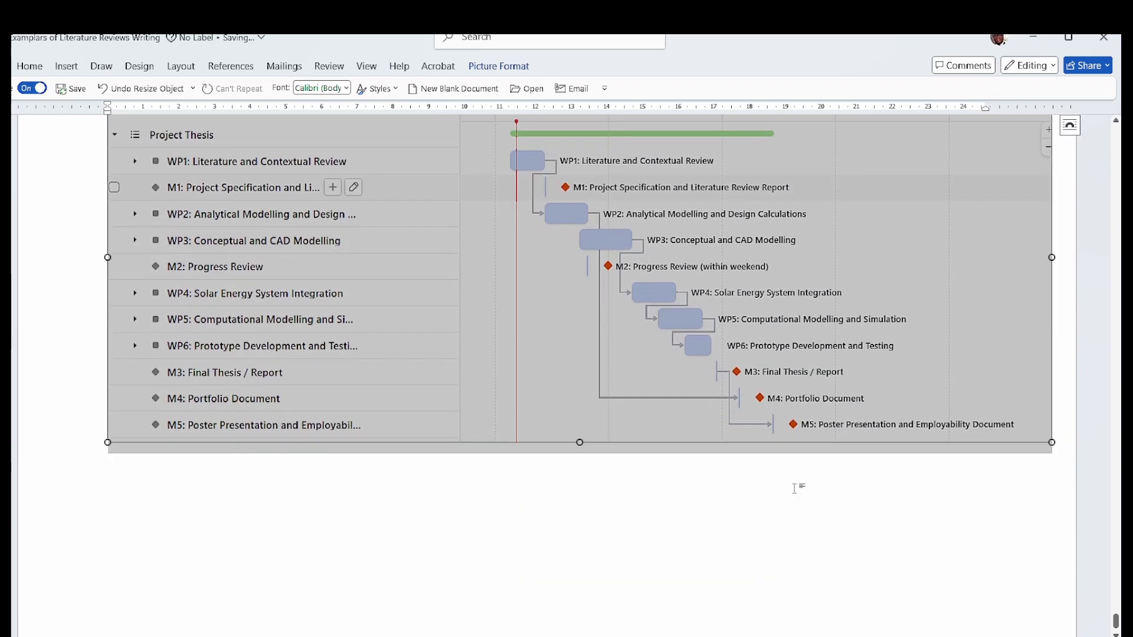
Step: Insert a page break after the Gantt chart picture to start another landscape page
left_click(1068, 430)
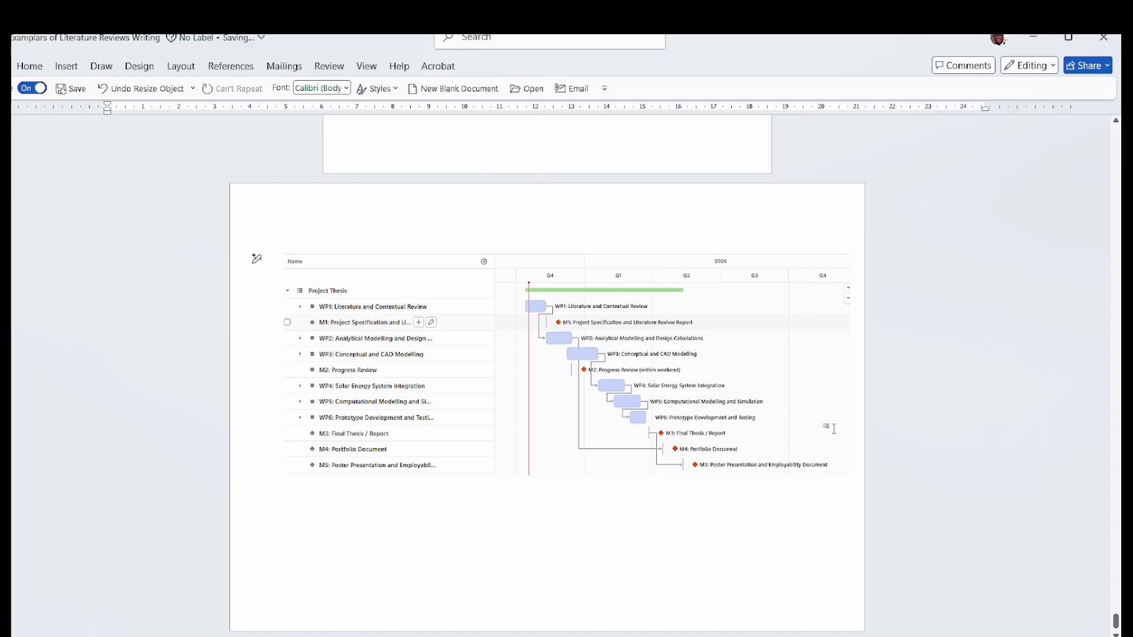
left_click(817, 466)
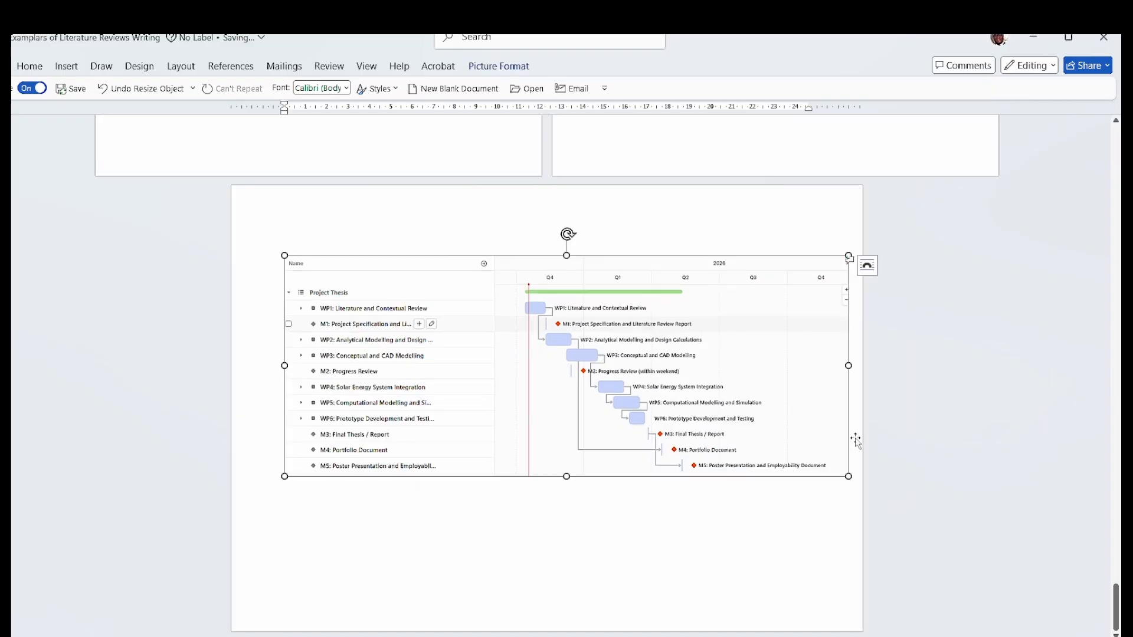
key("Escape")
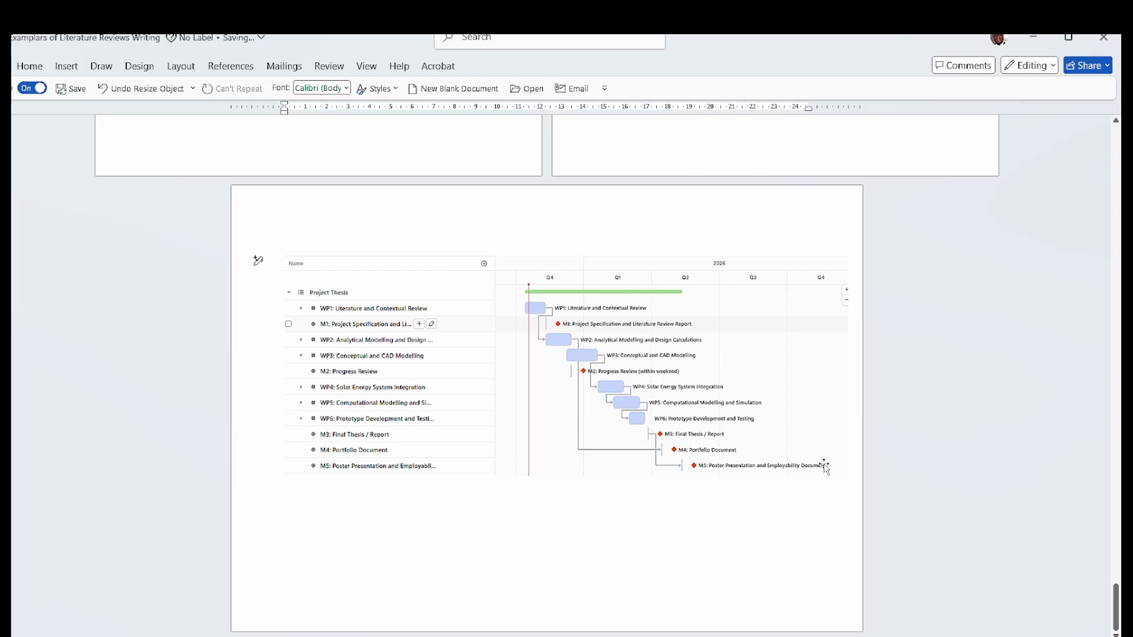
key("ctrl+Return")
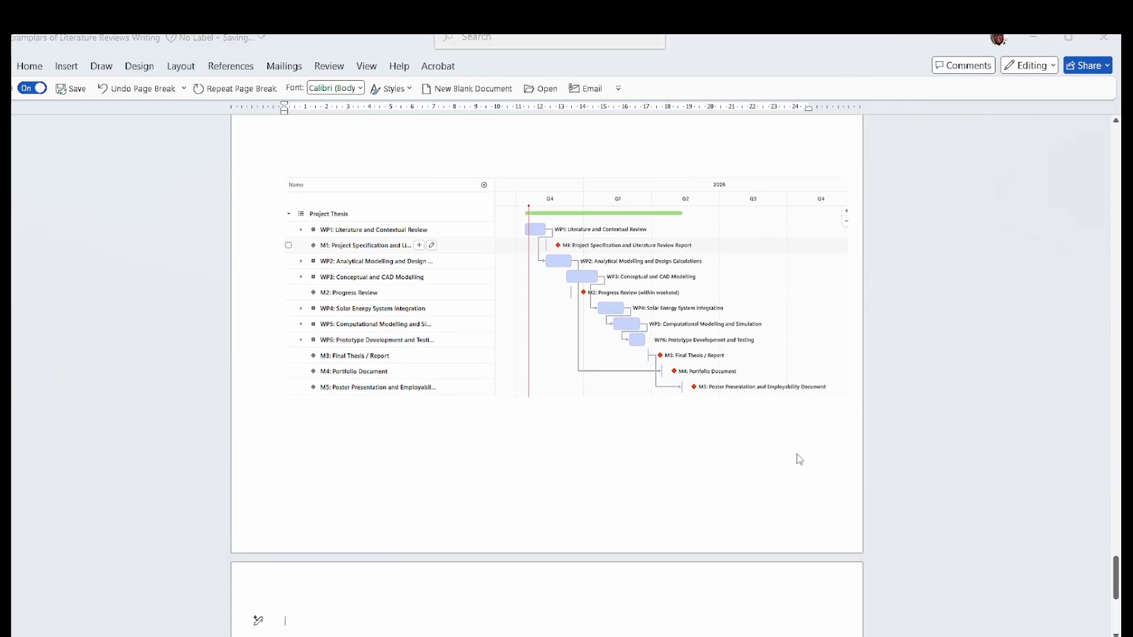
Step: Switch to ClickUp and expand the subtasks of all six work packages, WP1 to WP6, in the Gantt view
key("alt+Tab")
key("alt+Tab")
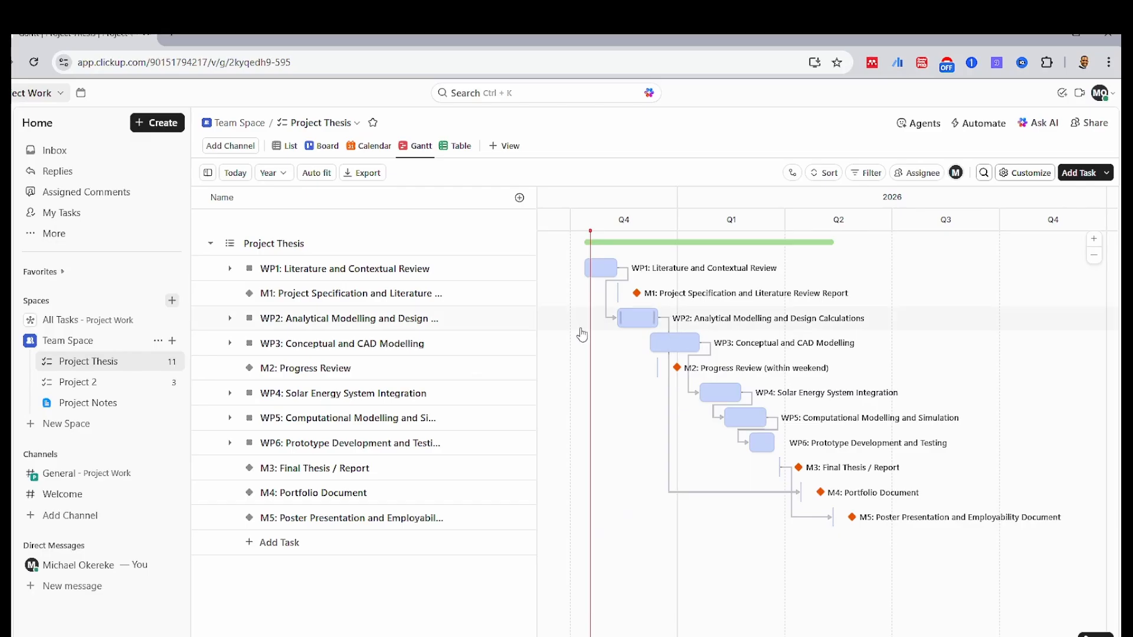
left_click(230, 268)
left_click(230, 393)
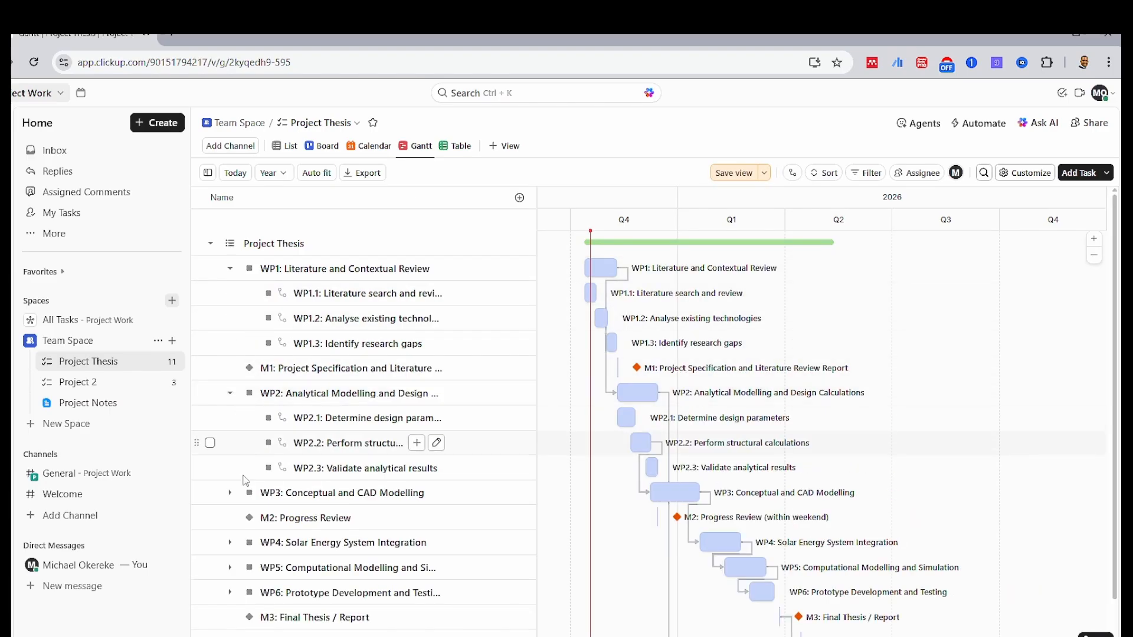
left_click(230, 492)
scroll(275, 468, "down", 2)
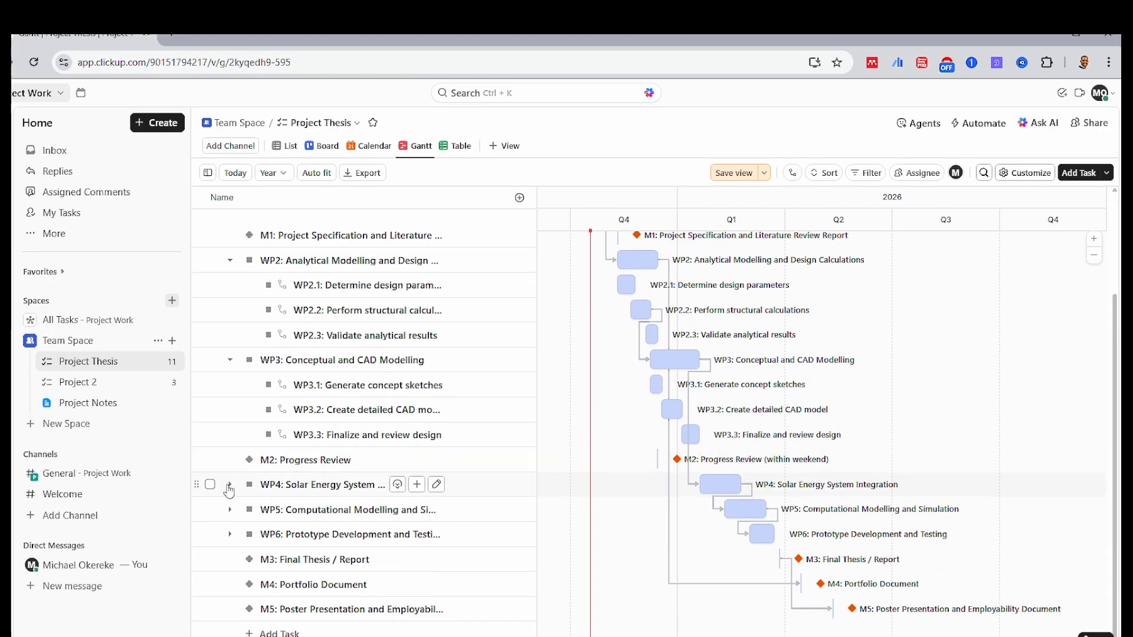
left_click(229, 485)
scroll(229, 484, "down", 3)
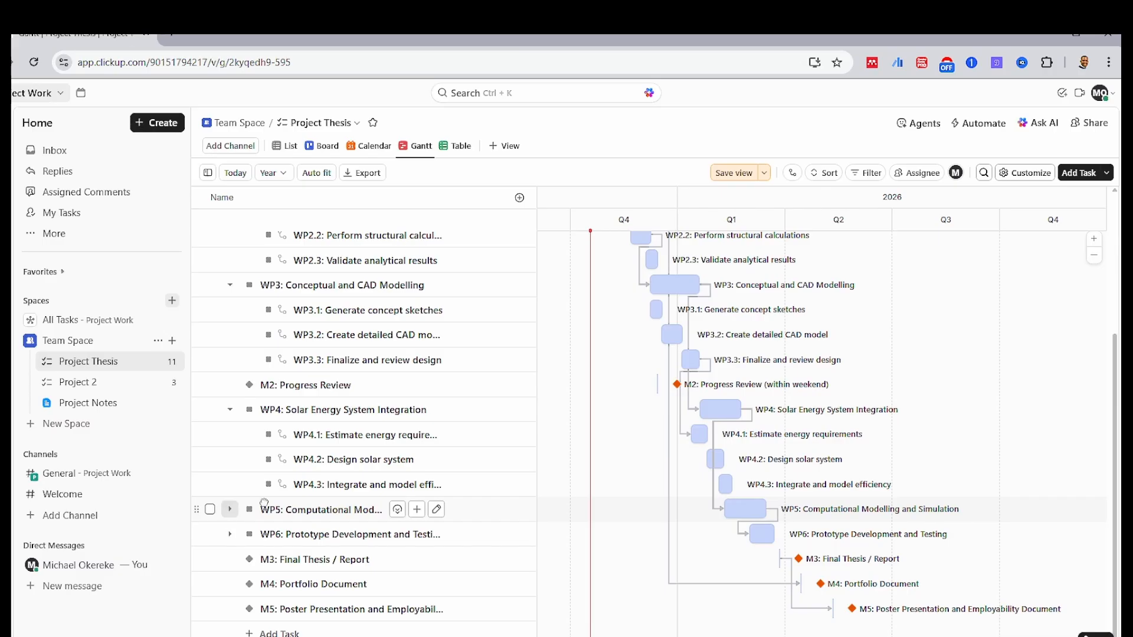
left_click(229, 509)
scroll(230, 509, "down", 3)
left_click(231, 534)
scroll(330, 520, "down", 3)
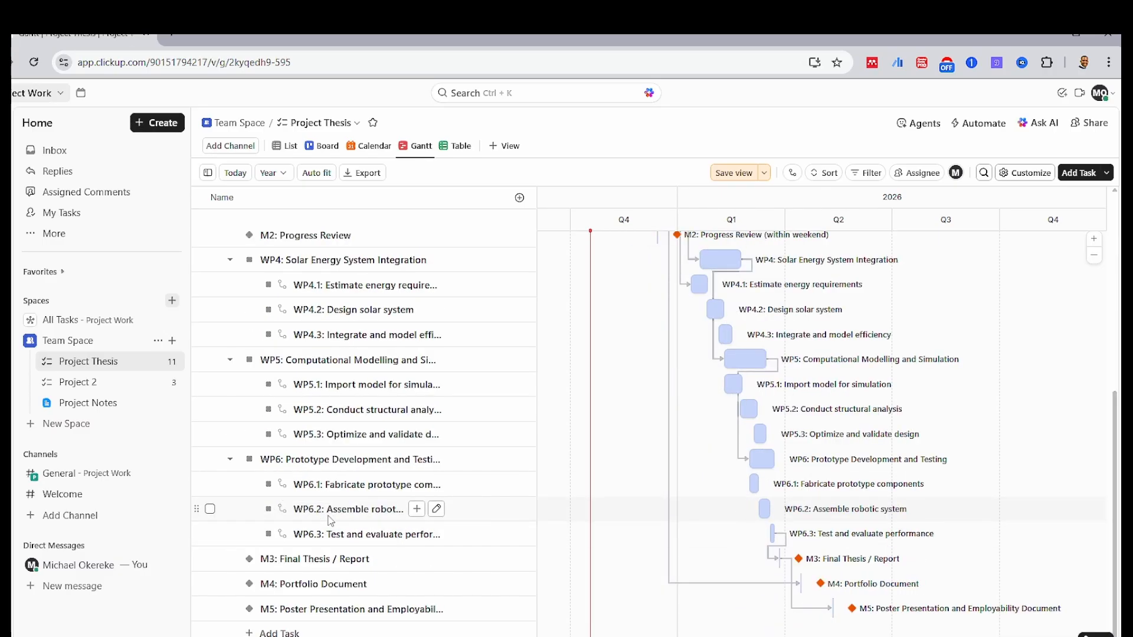
Step: Switch to Snipping Tool and capture the expanded Gantt chart from the Name header down to the M2: Progress Review row
scroll(354, 581, "up", 10)
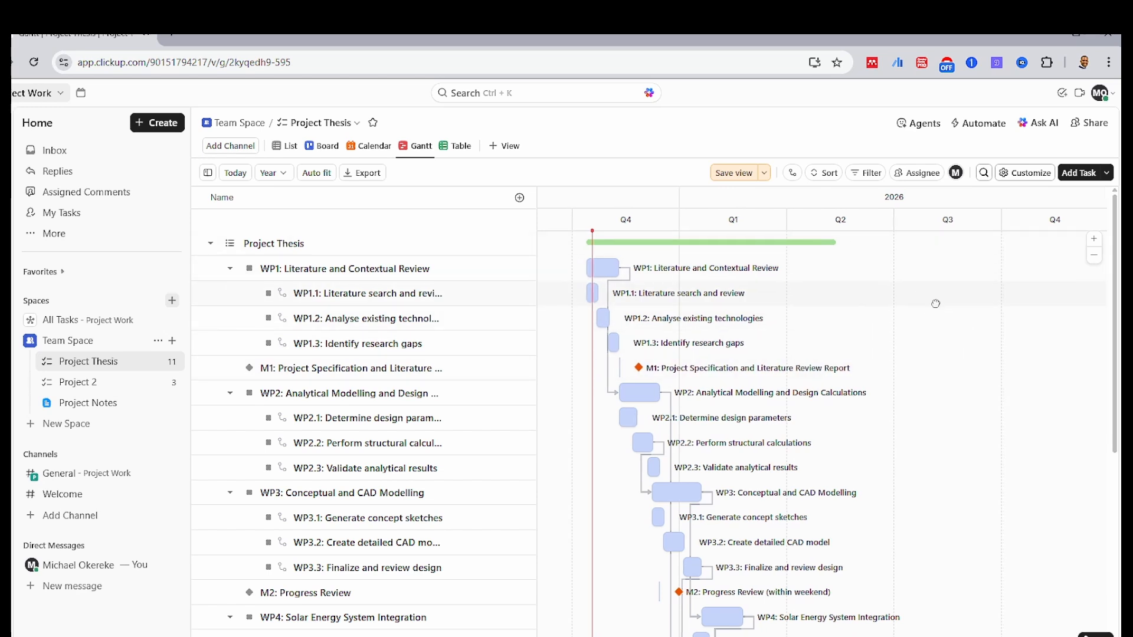
scroll(918, 304, "left", 2)
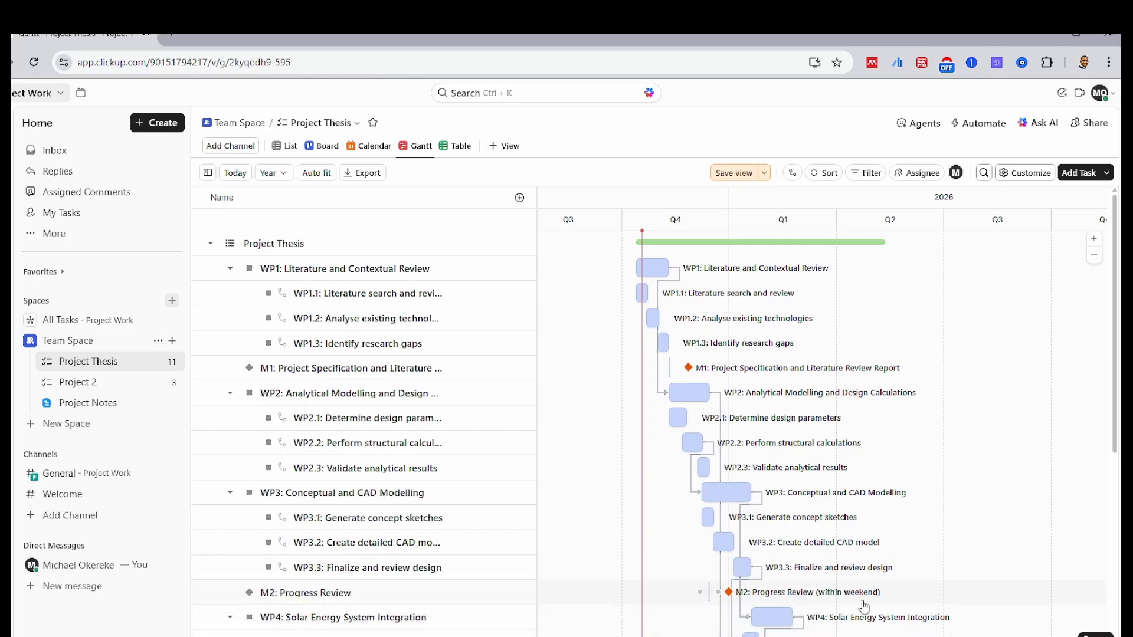
key("alt+Tab")
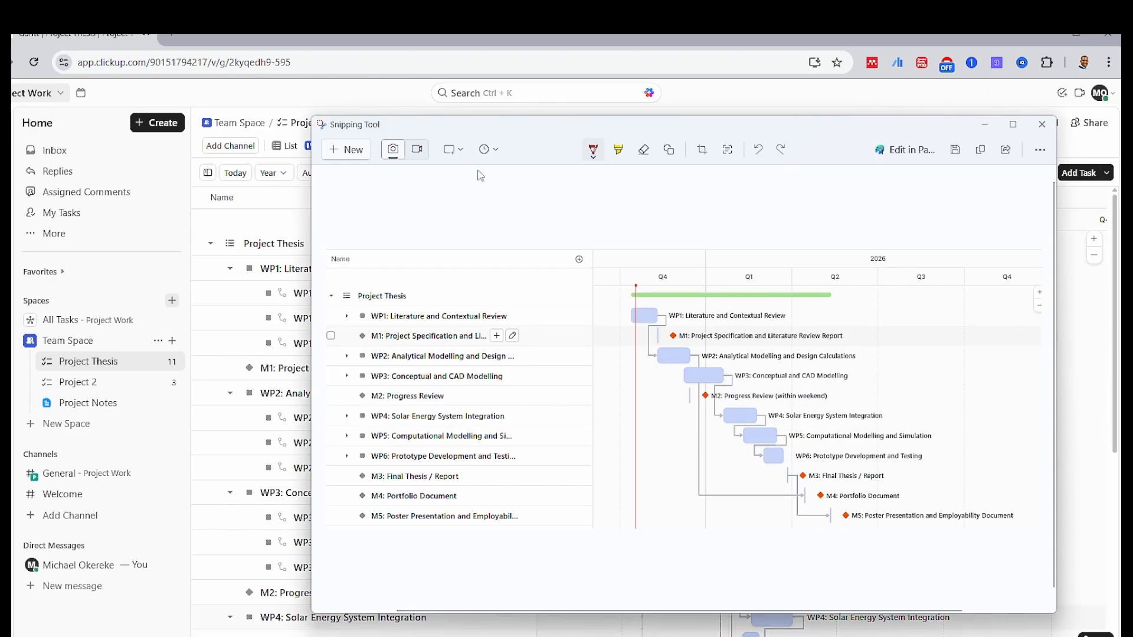
left_click(360, 154)
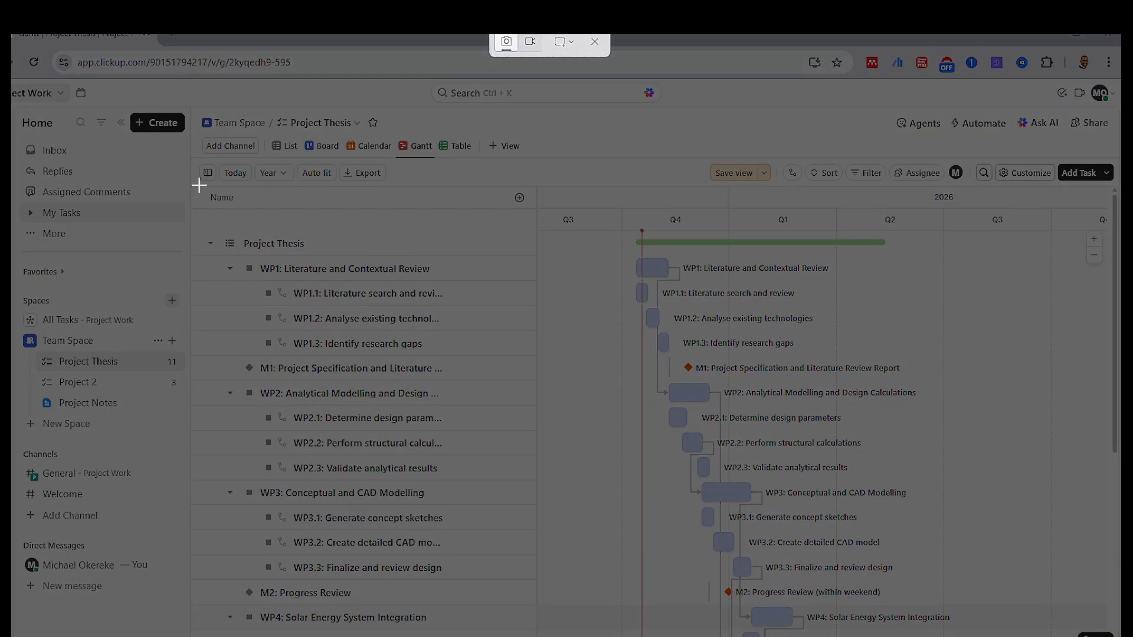
left_click_drag(199, 185, 1090, 605)
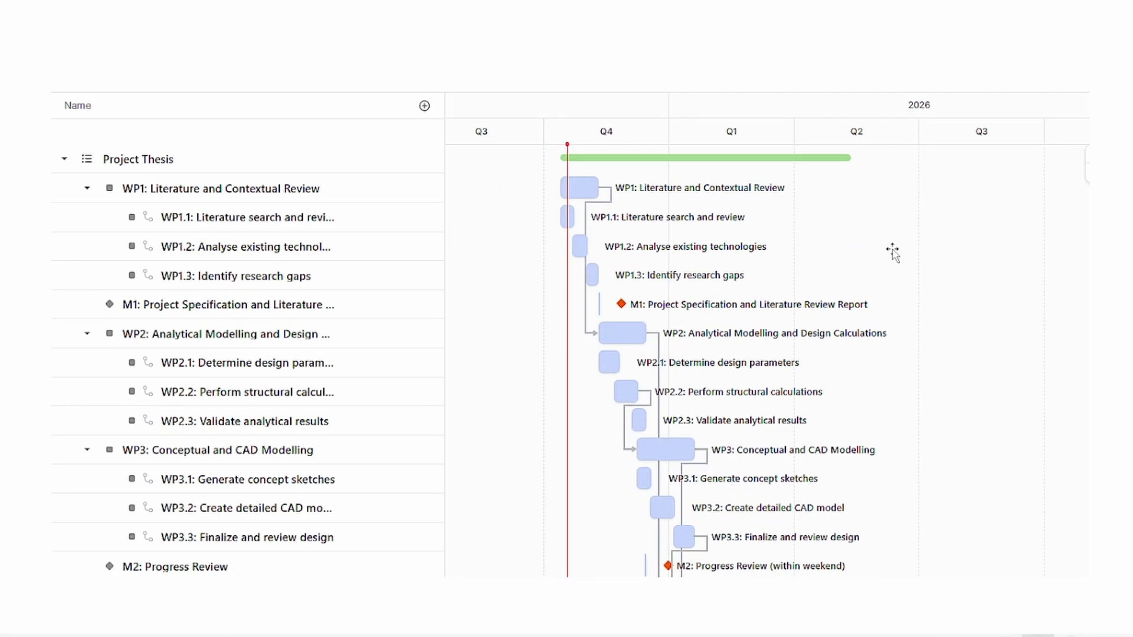
Step: Review the pasted screenshots of the expanded Gantt chart across the document pages, from WP1 to M5 and back
scroll(472, 106, "down", 3)
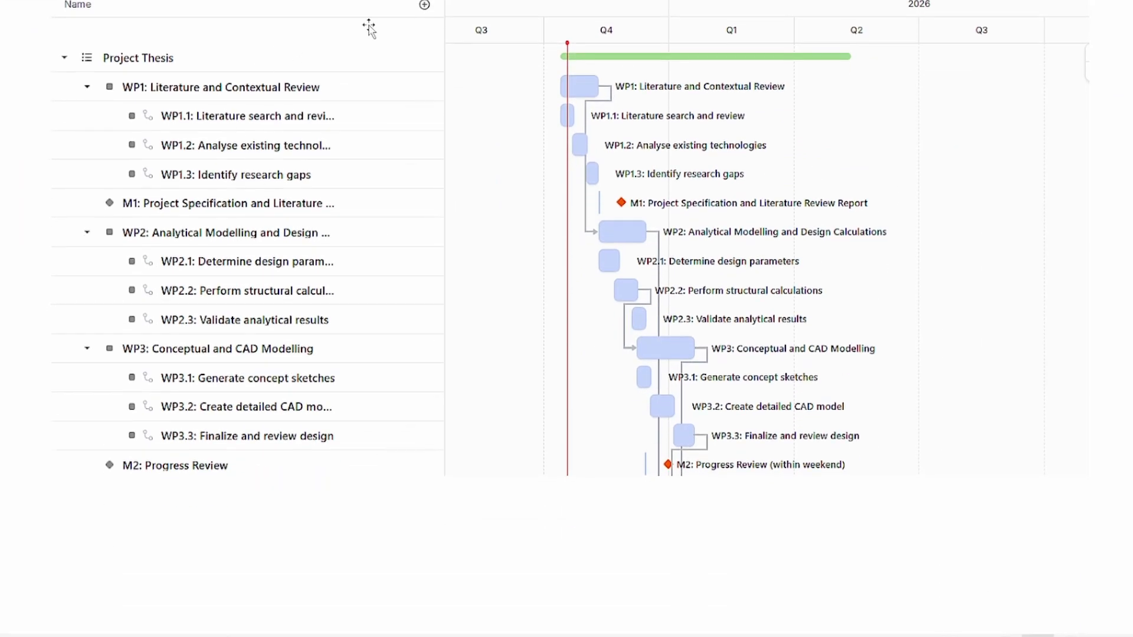
scroll(352, 251, "down", 15)
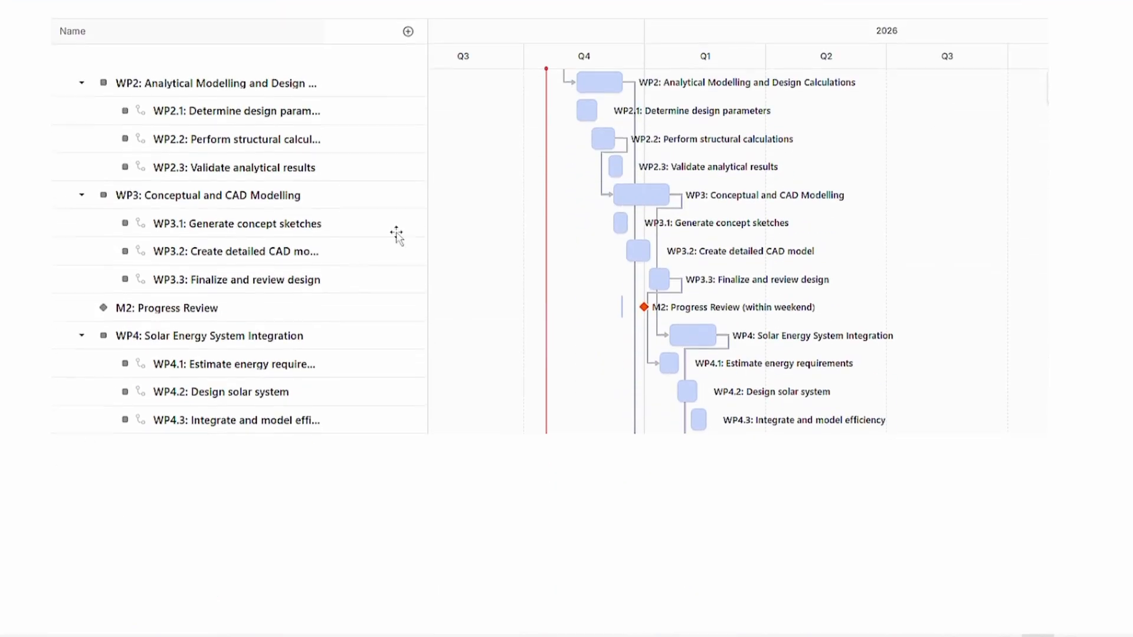
scroll(551, 333, "down", 10)
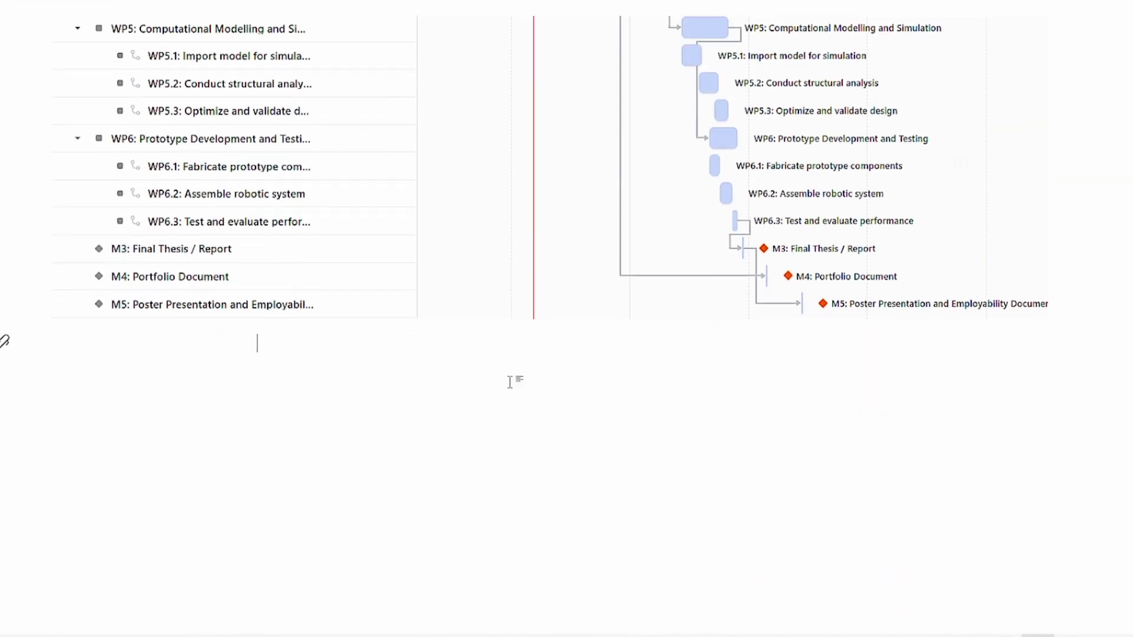
scroll(479, 363, "up", 5)
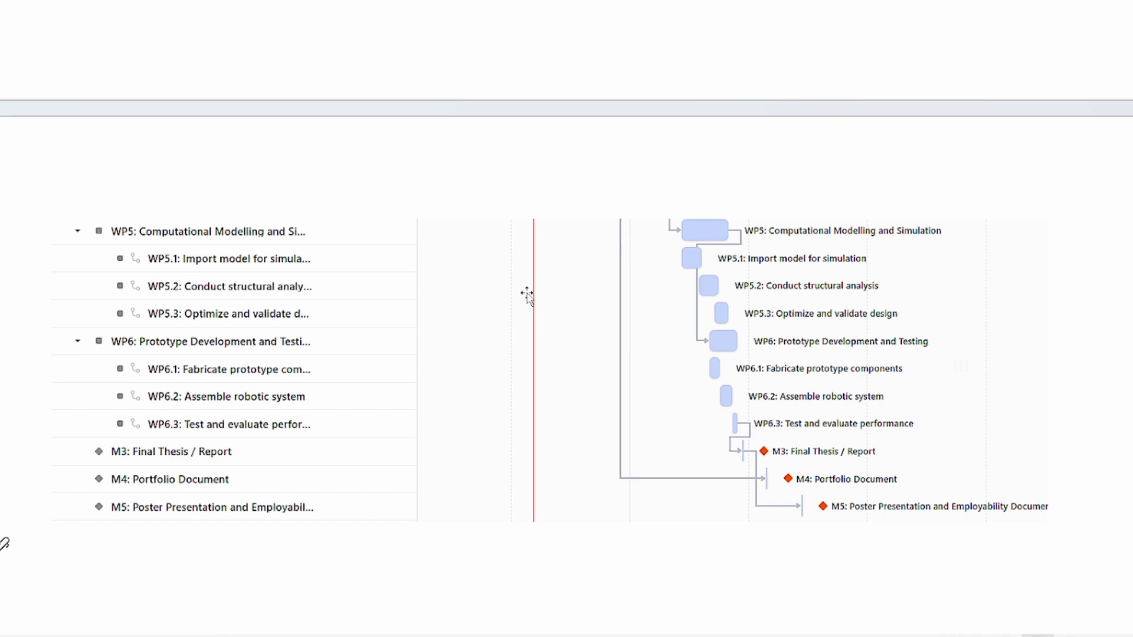
scroll(783, 392, "up", 15)
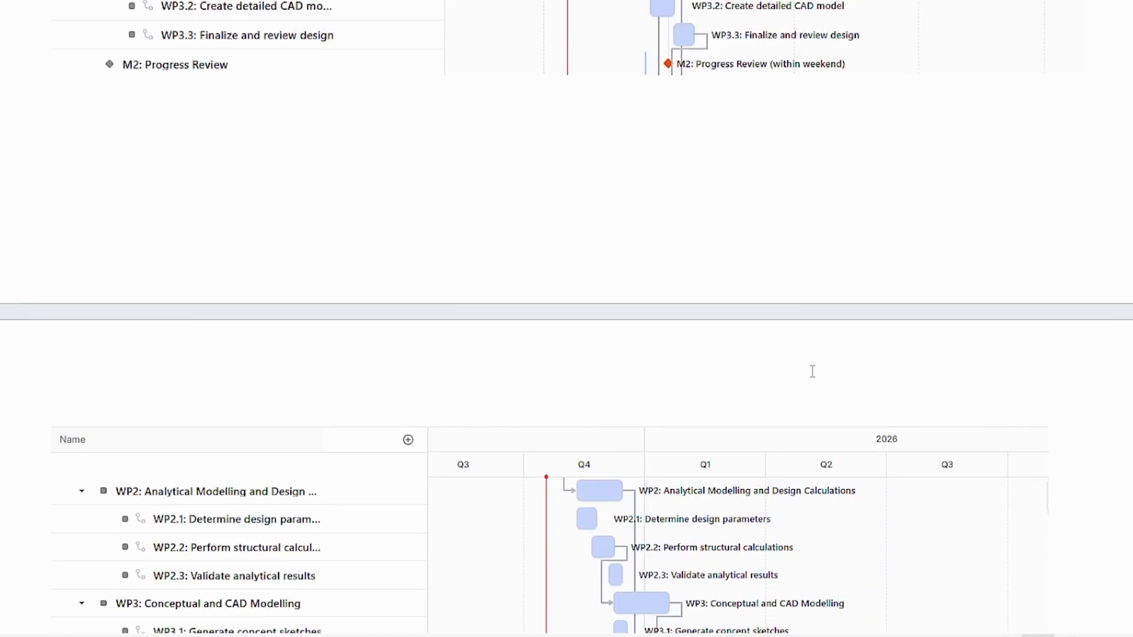
scroll(812, 372, "up", 4)
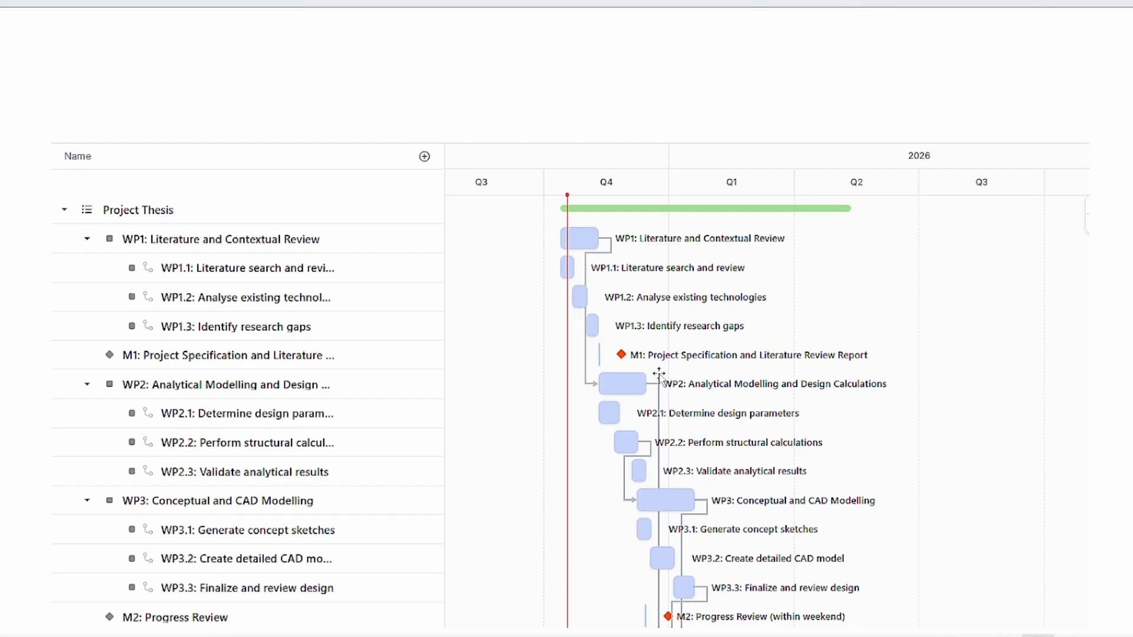